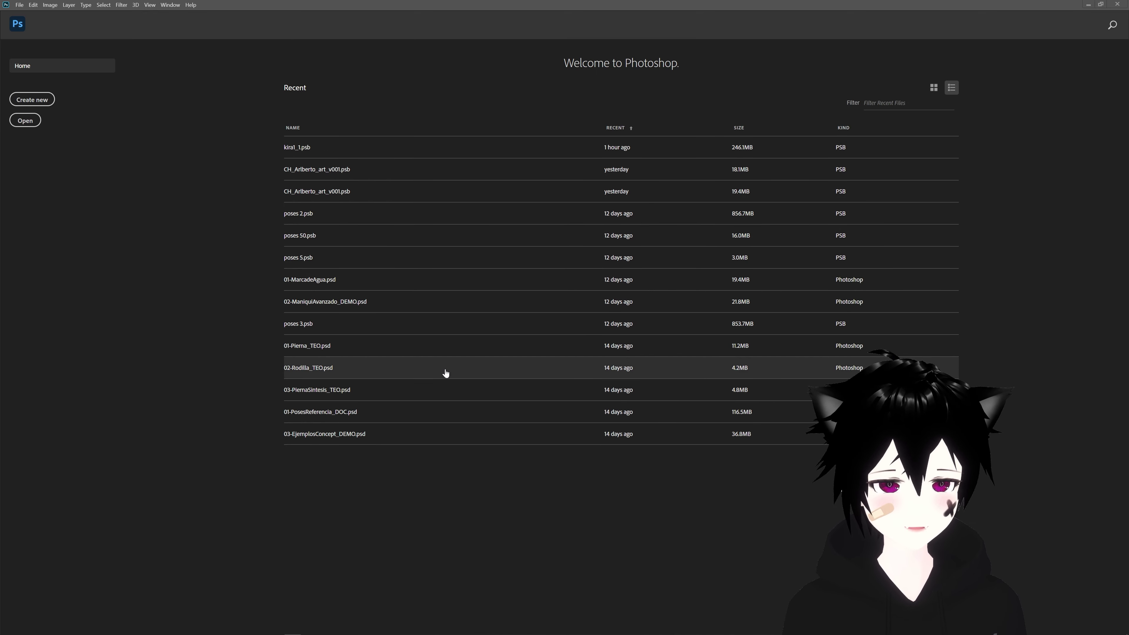
Toggle the Recent files between thumbnail and list view, then start setting up a new document
click(933, 87)
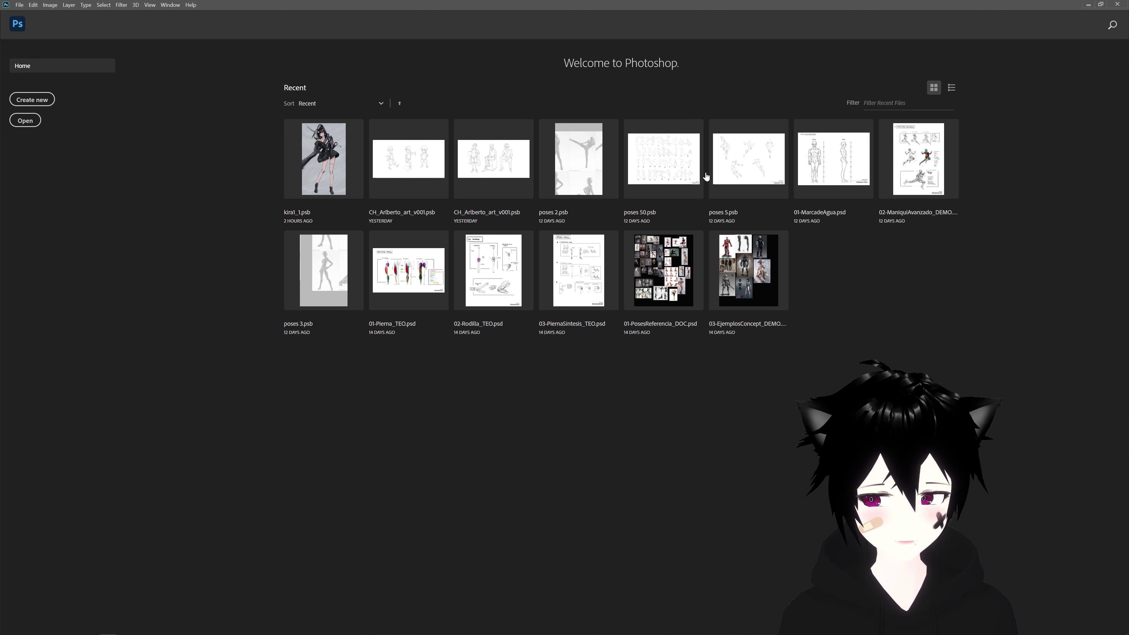
click(950, 89)
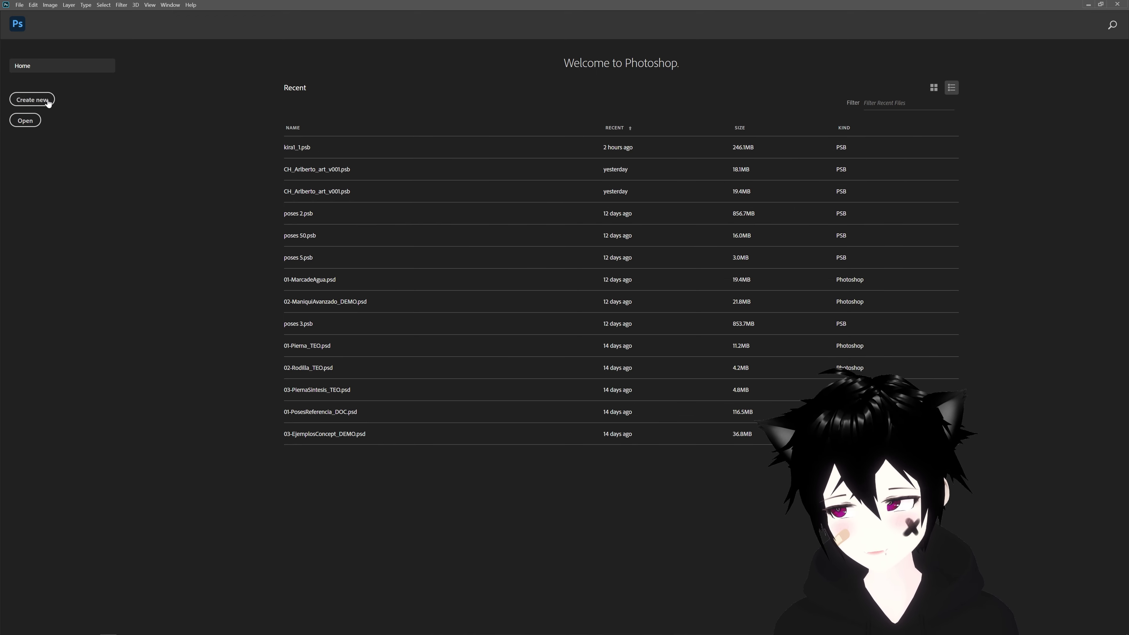
click(38, 105)
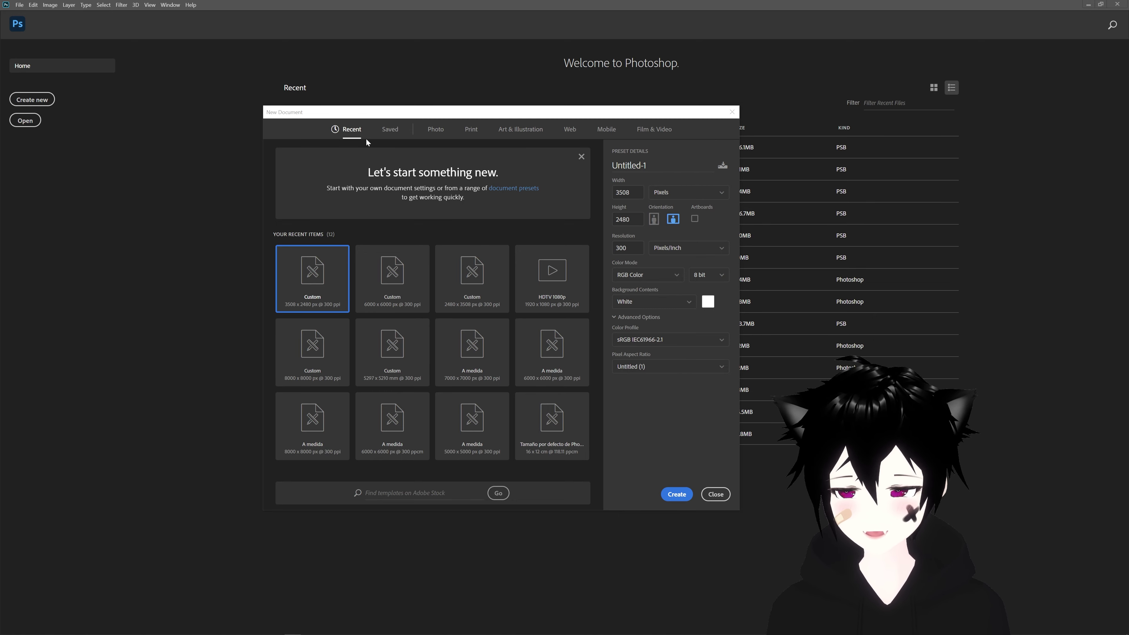
Choose the A4 print preset and measure its size in pixels (6480 × 7508)
click(472, 129)
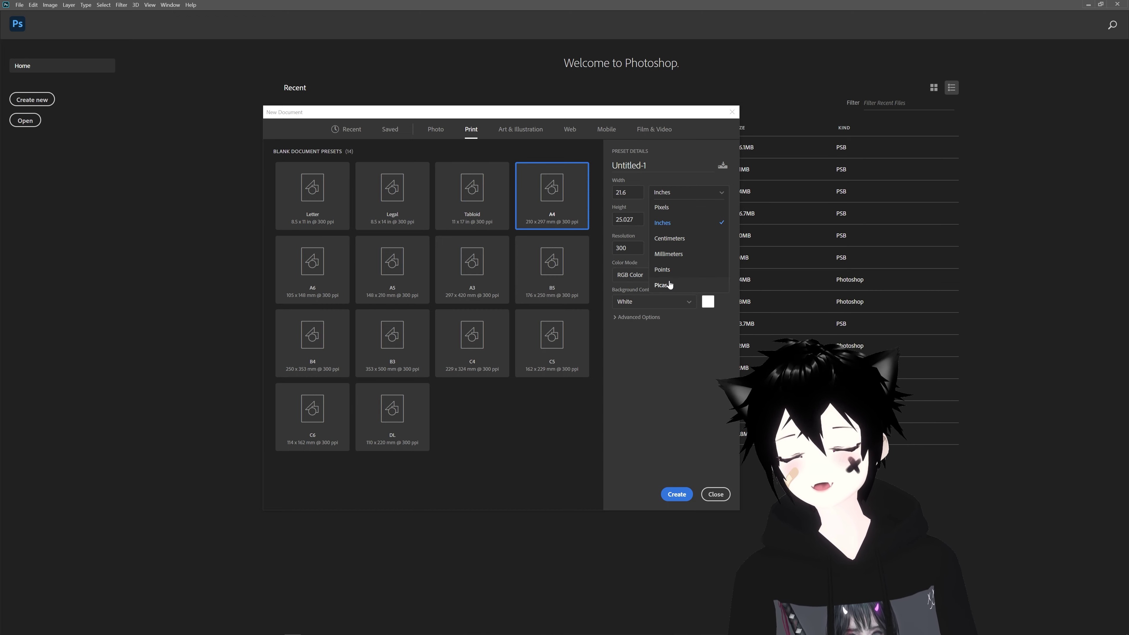
click(661, 207)
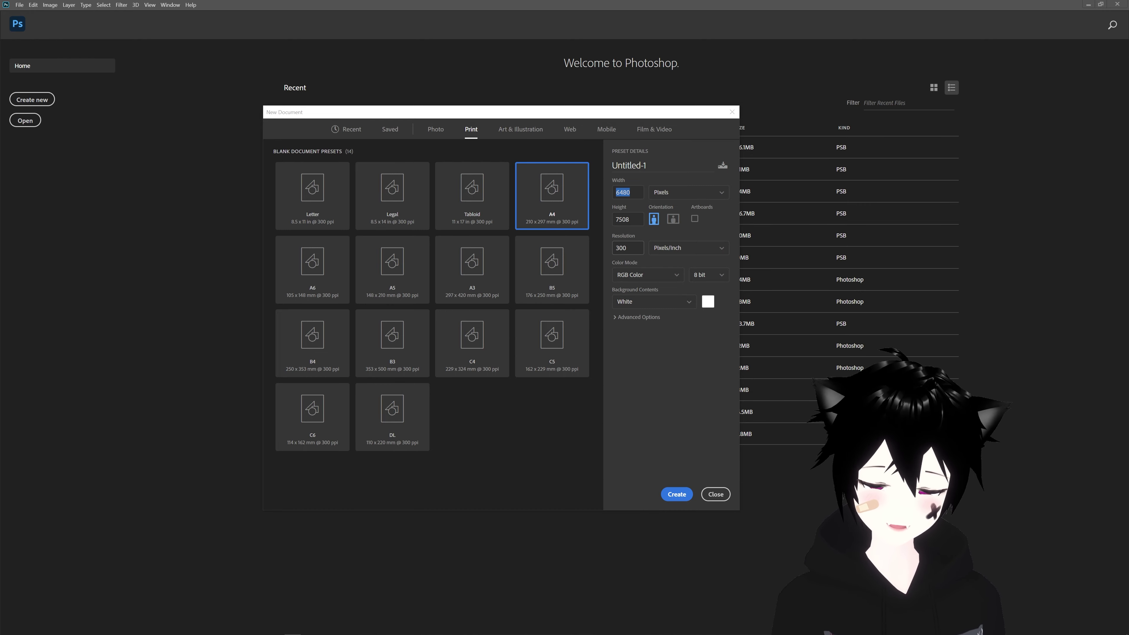
Set the resolution to 300 Pixels/Inch
click(620, 248)
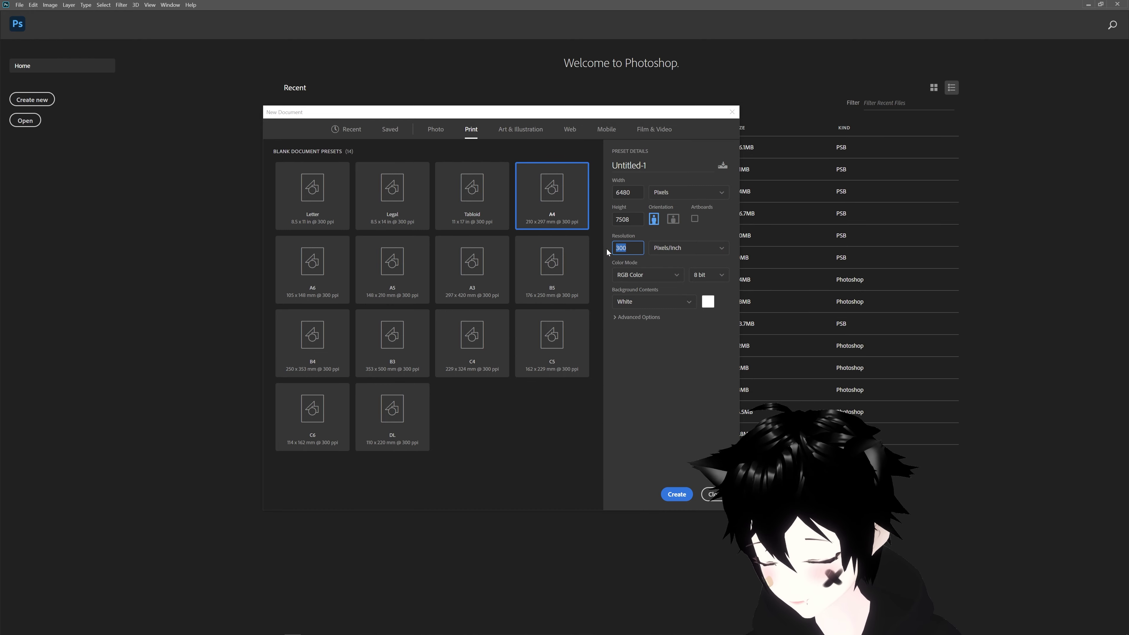
text(200)
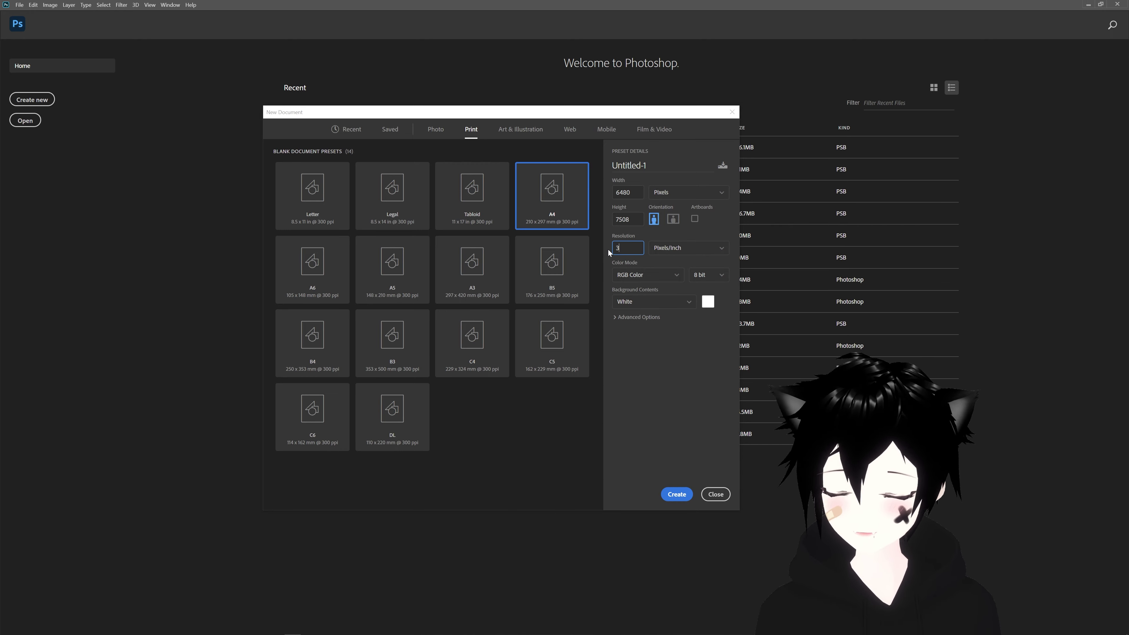
text(300)
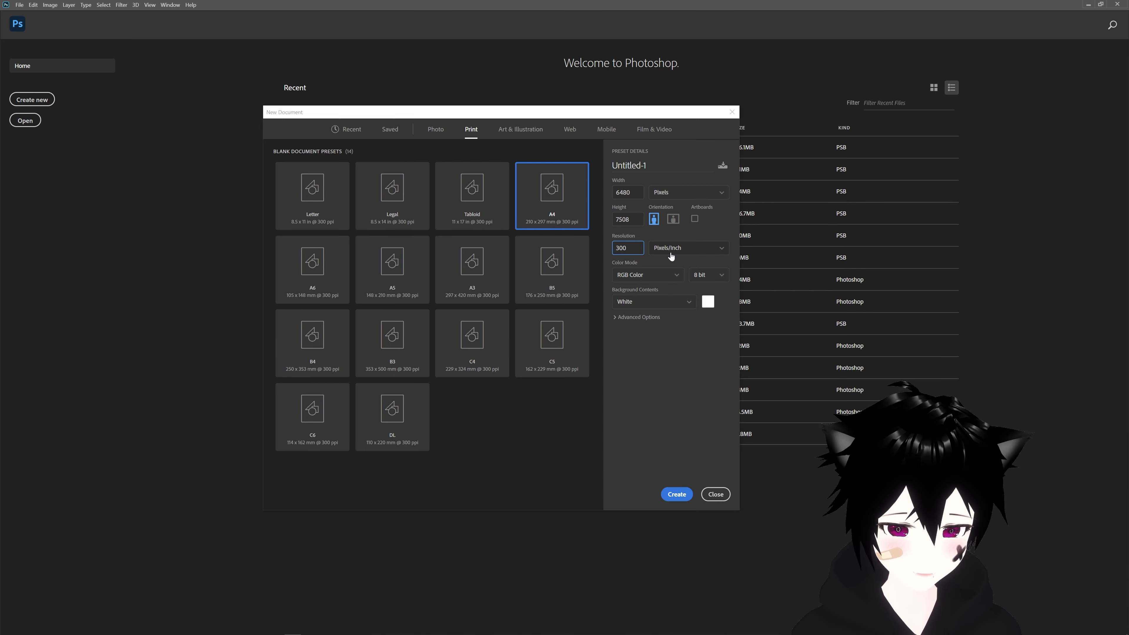
click(688, 262)
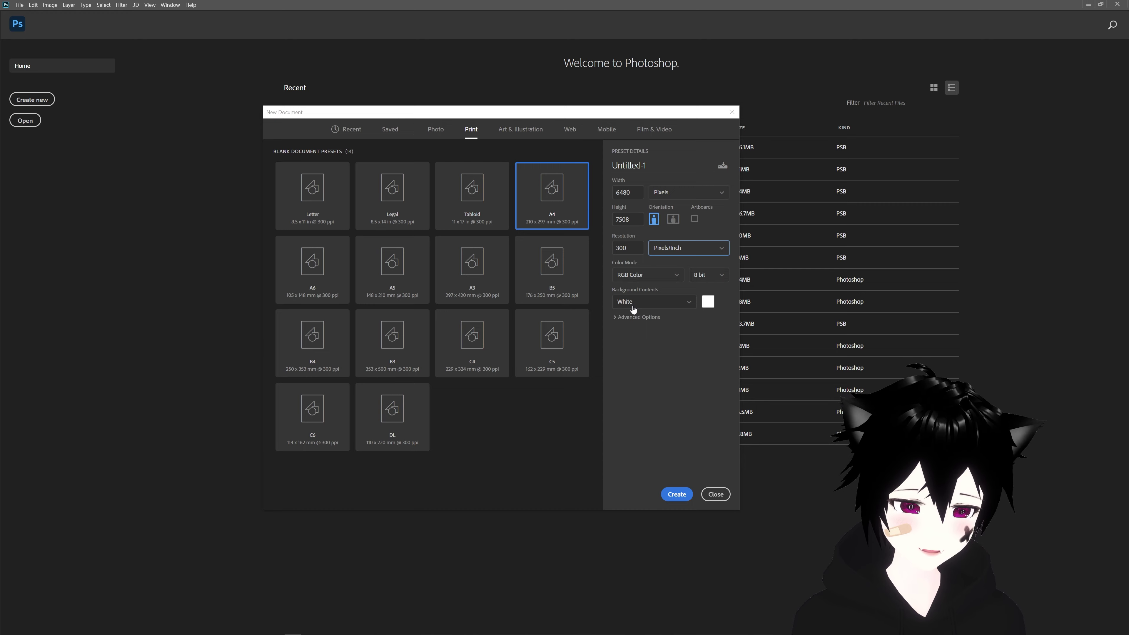
Make the background contents a custom pure white (#ffffff) colour
click(708, 302)
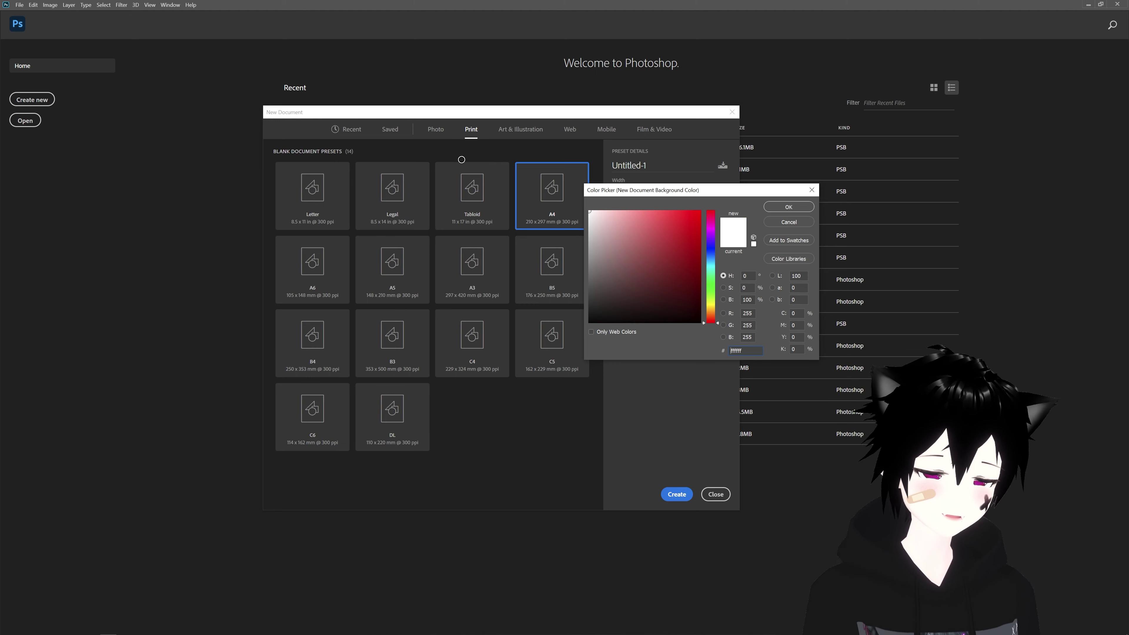
click(687, 241)
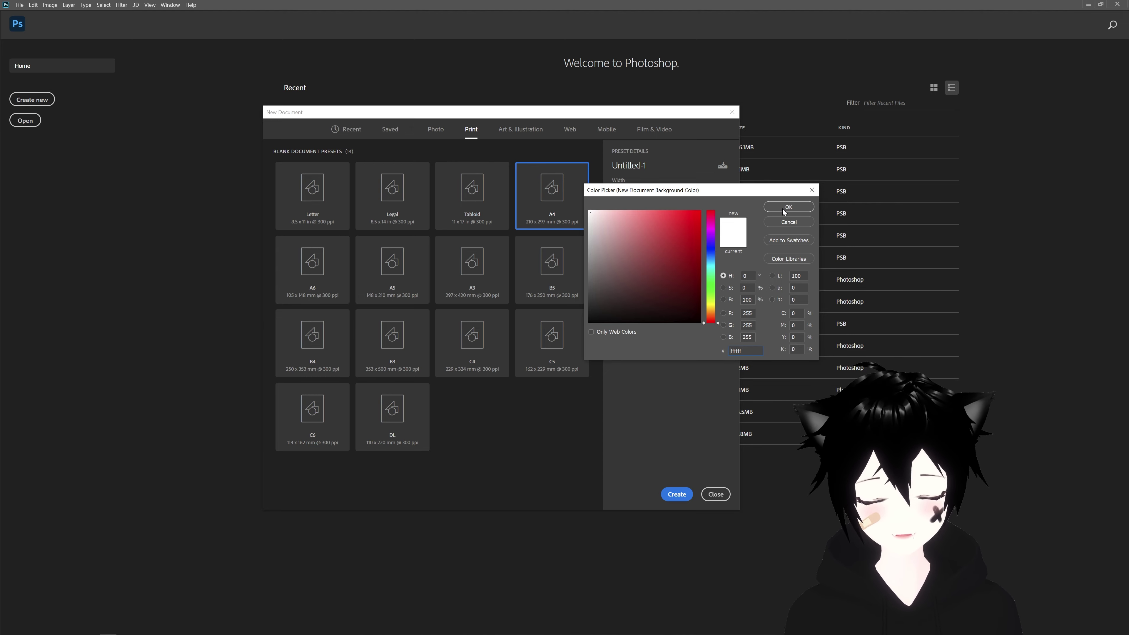
click(810, 209)
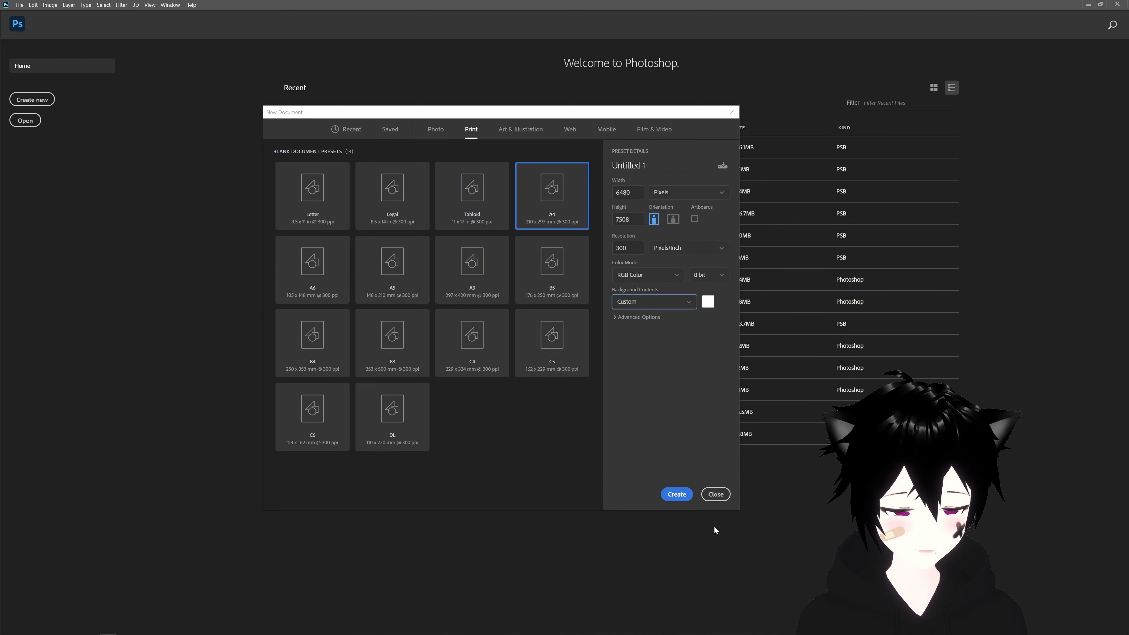
Create the 6480 × 7508 white document, dock the Tools panel left, and reset Essentials
click(676, 494)
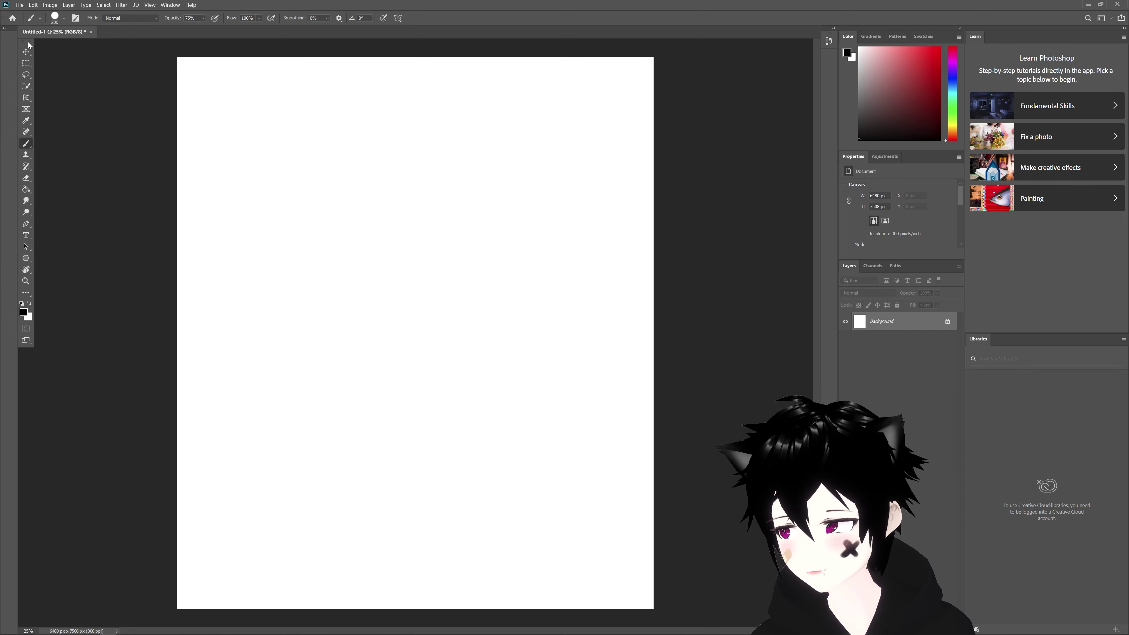
drag(11, 37, 810, 31)
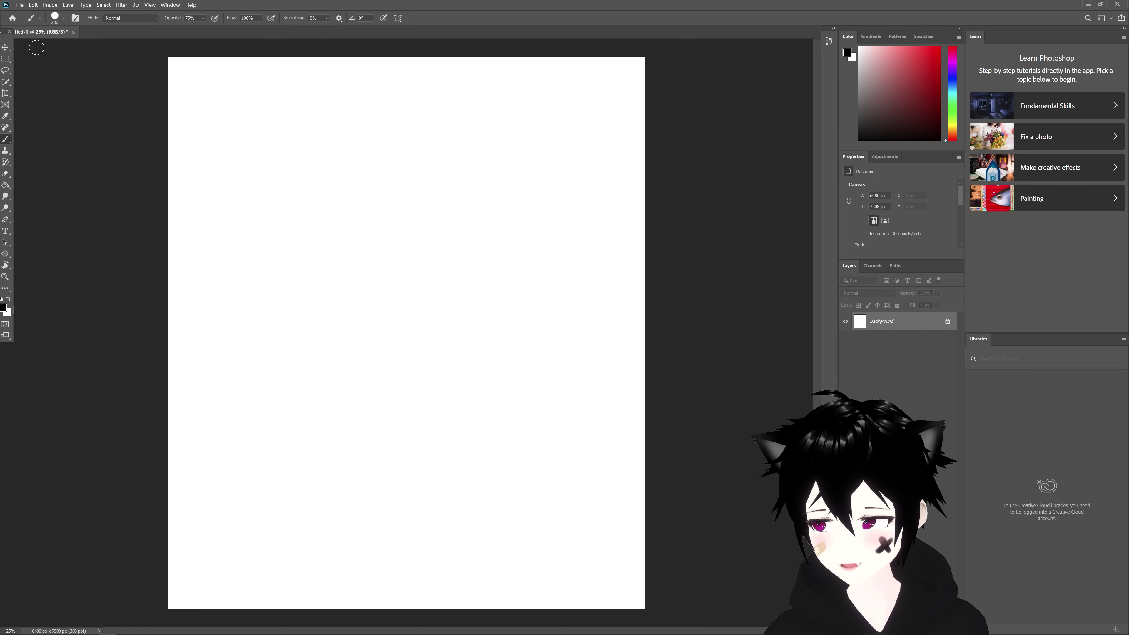
drag(809, 31, 4, 38)
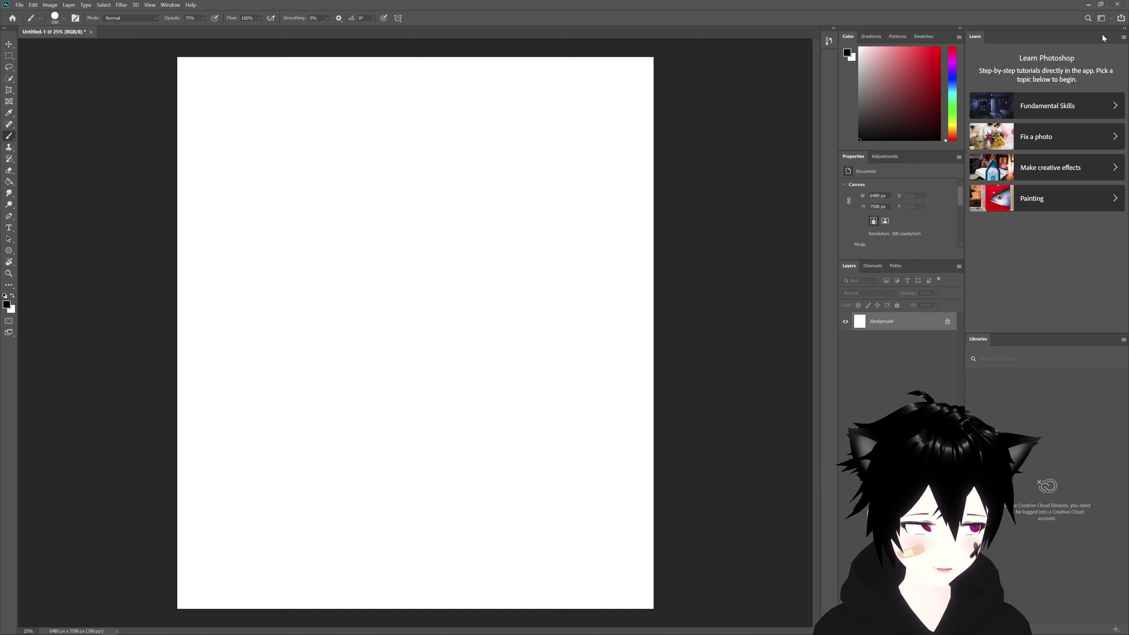
click(1111, 18)
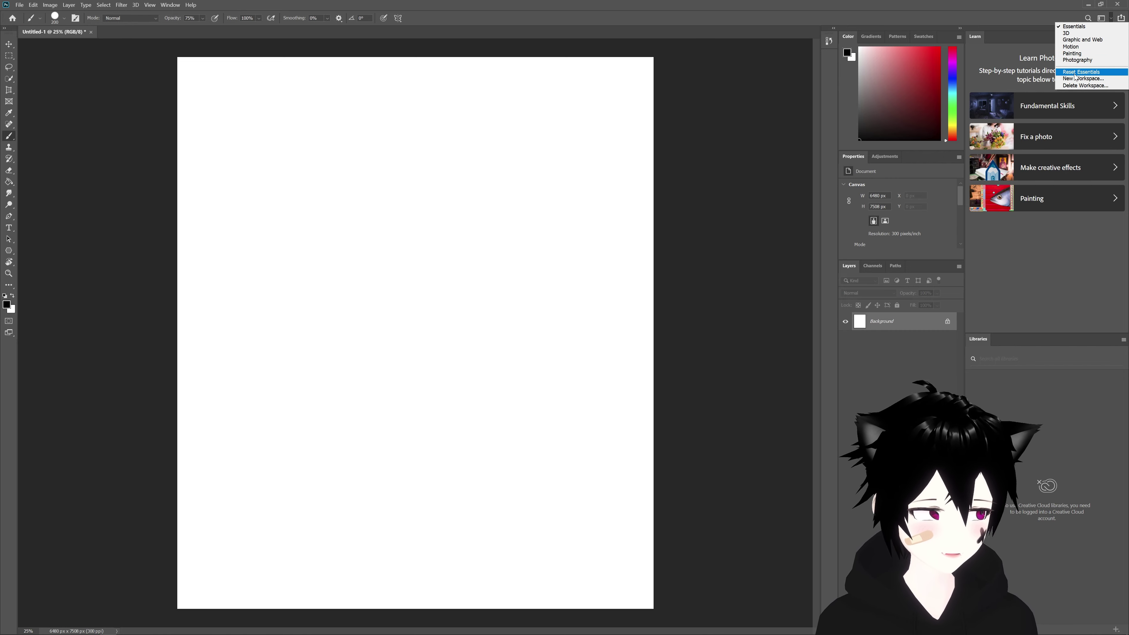
click(1116, 75)
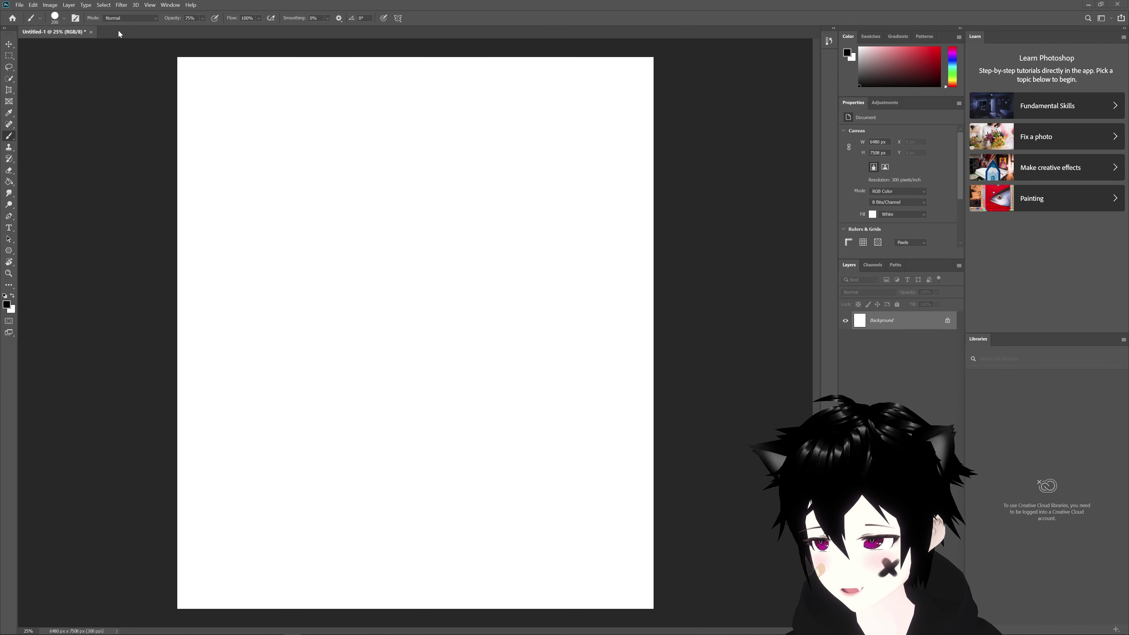
Briefly open and cancel the New Document and Open dialogs from the File menu
click(23, 8)
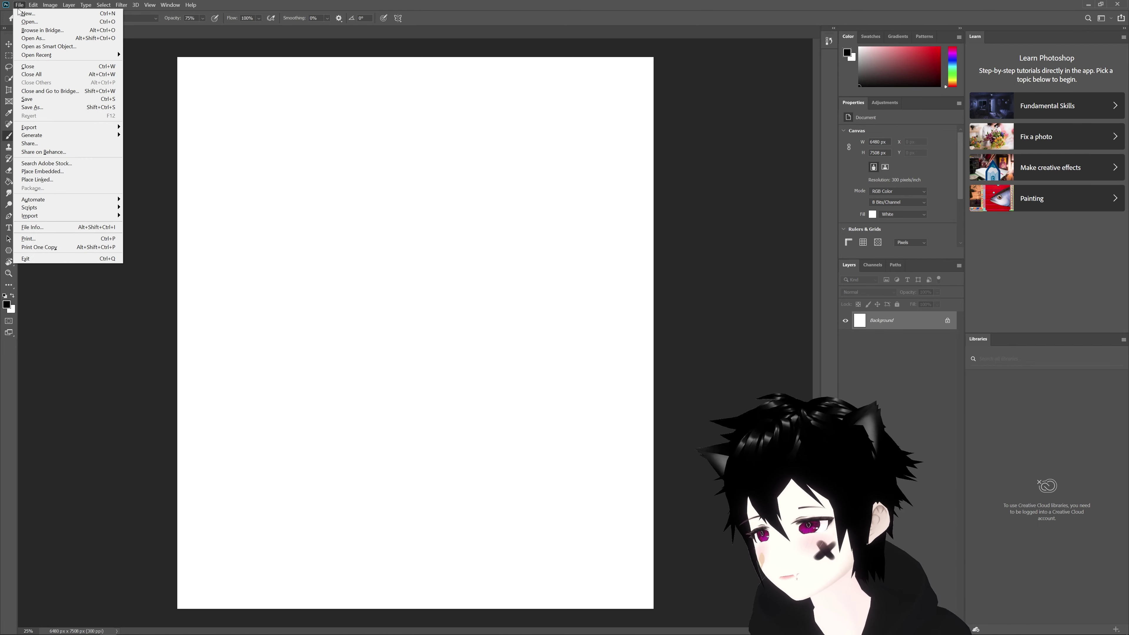
click(40, 15)
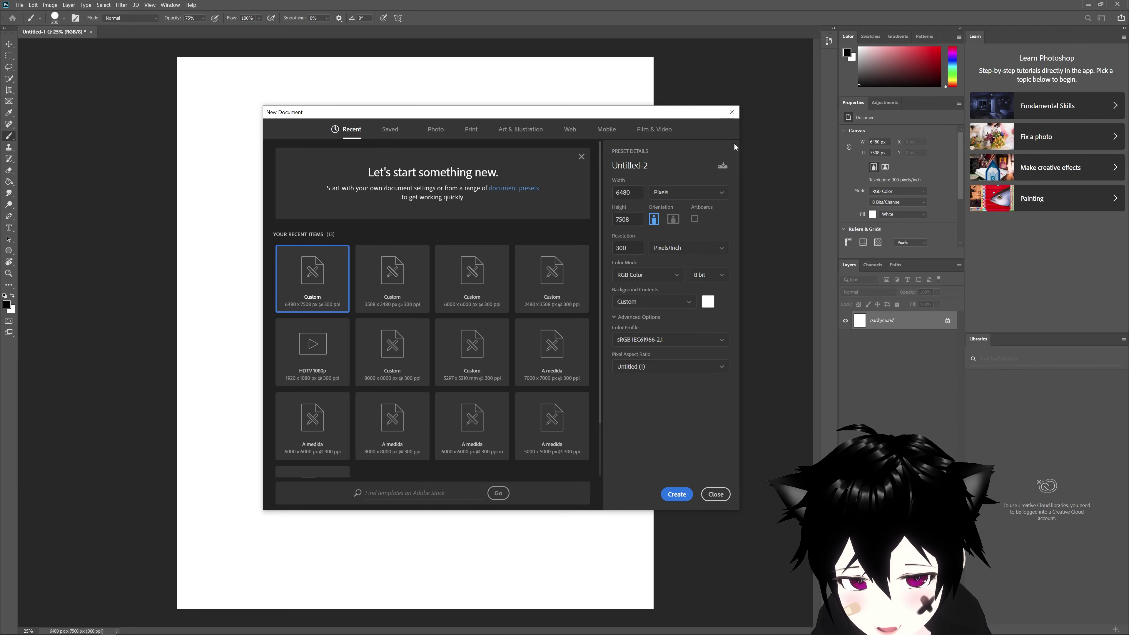
click(732, 112)
click(19, 4)
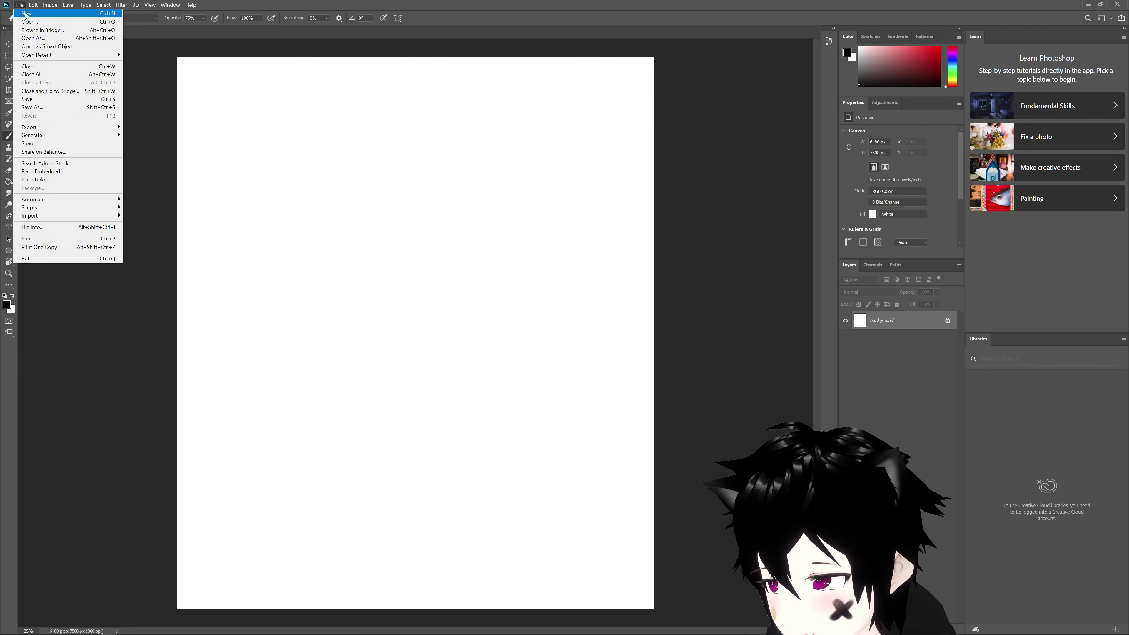
click(29, 21)
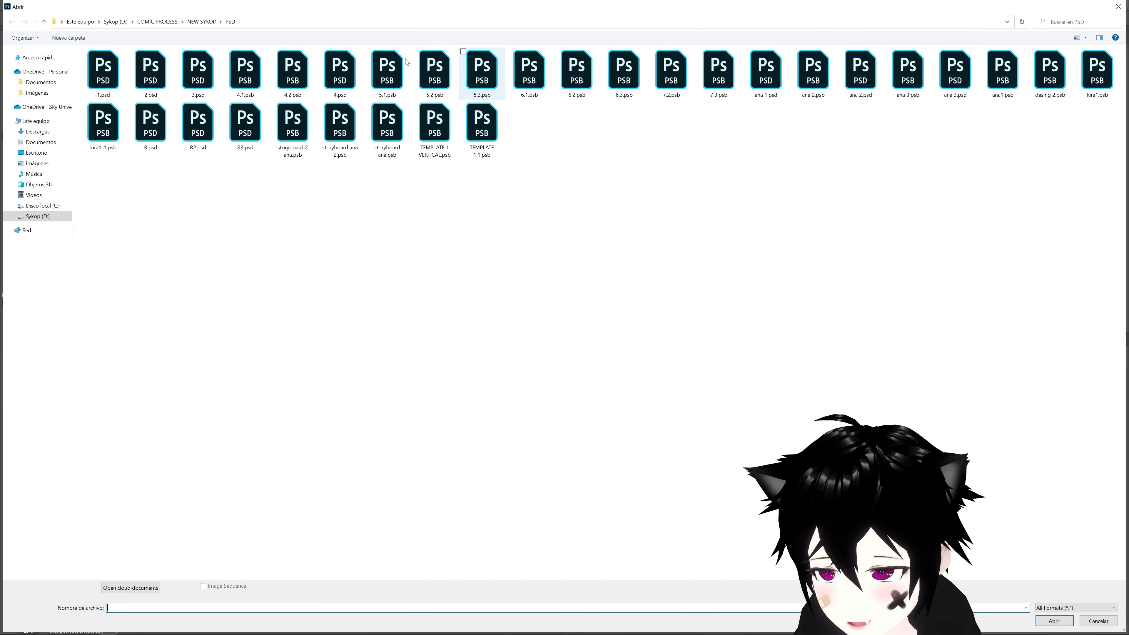
key(Escape)
click(19, 5)
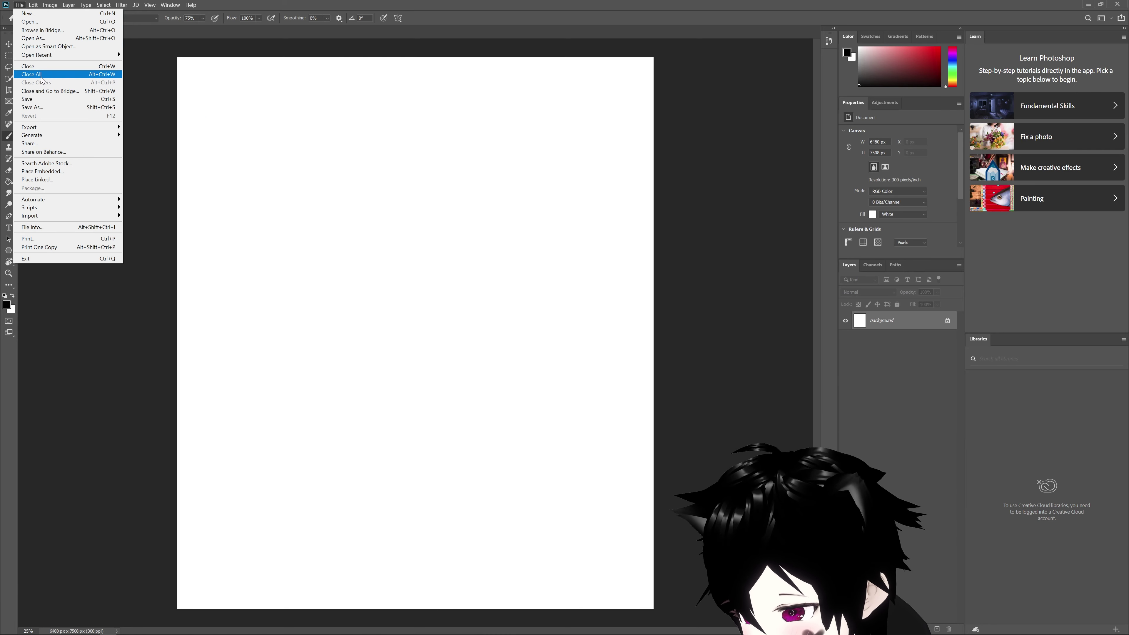
Save the document as face.psb
click(59, 108)
text(s)
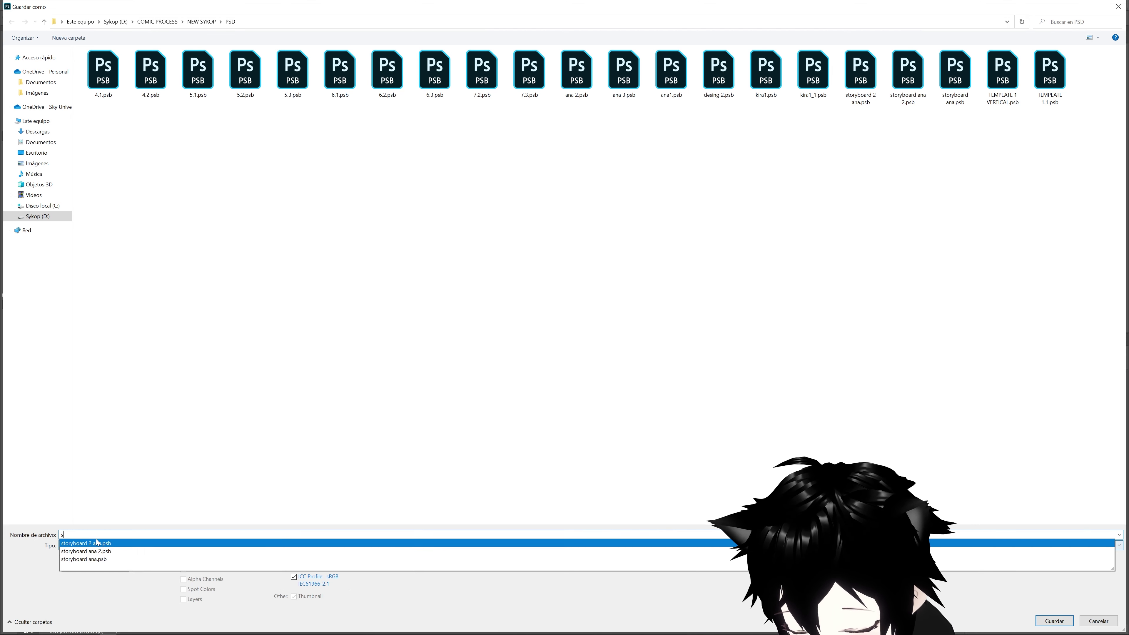
key(BackSpace)
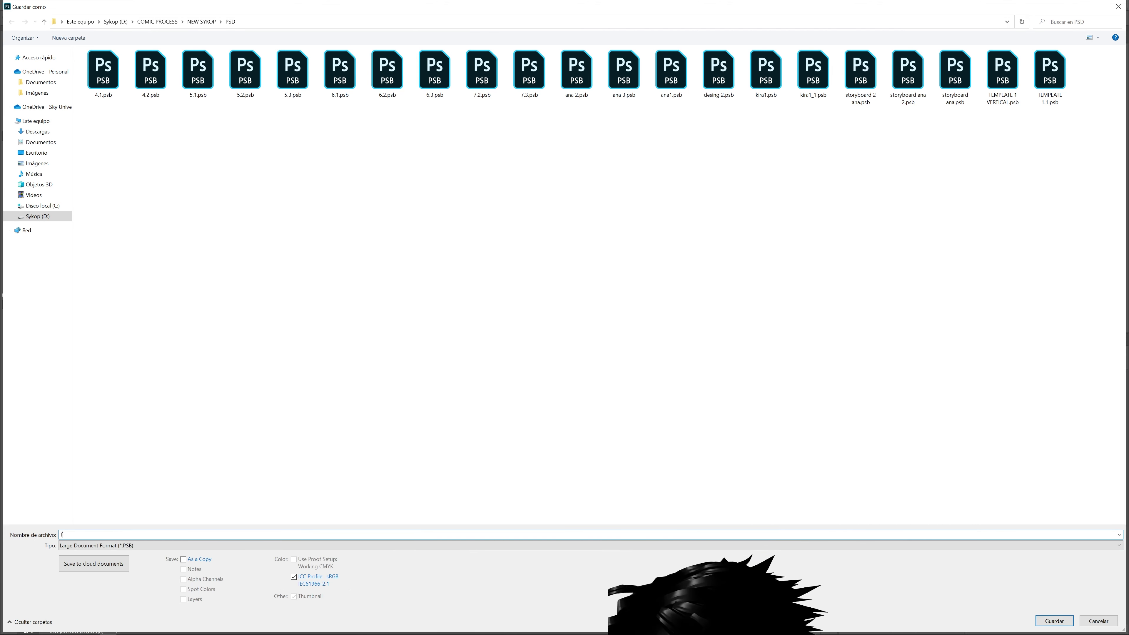
text(face)
key(Return)
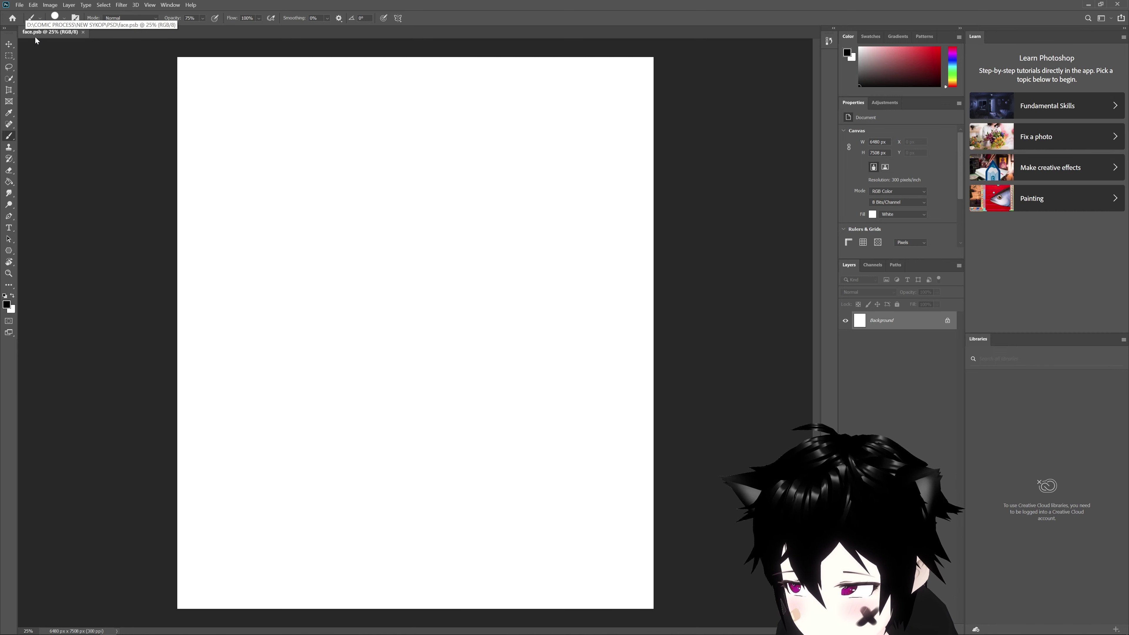
Export the blank canvas to JPG at 100% quality with the file name 'bl'
click(19, 4)
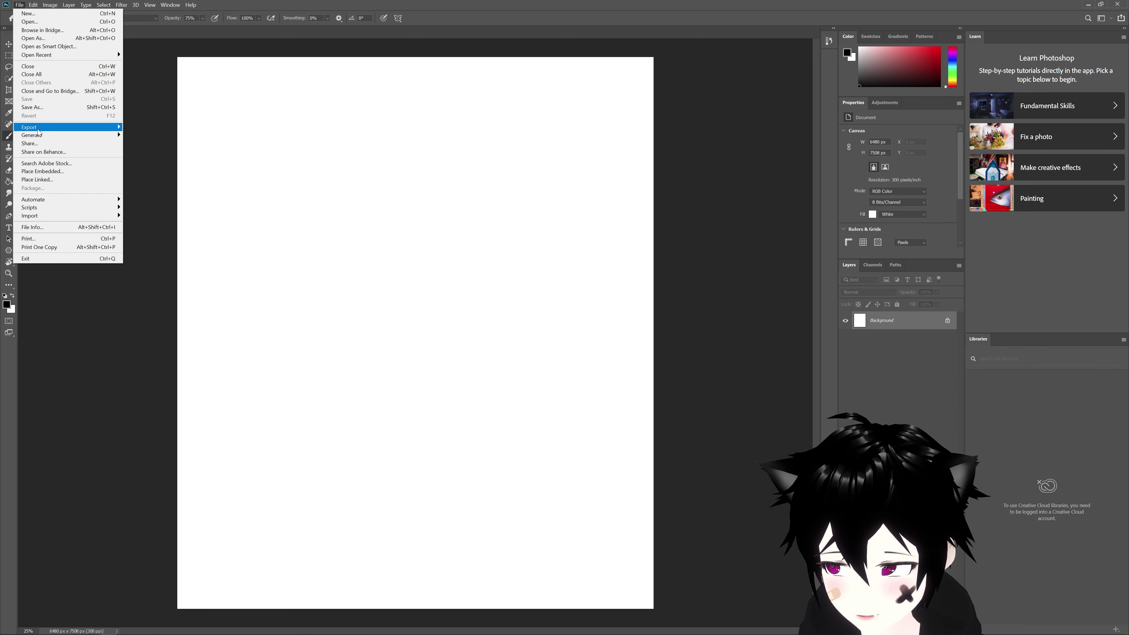
mouse_move(30, 127)
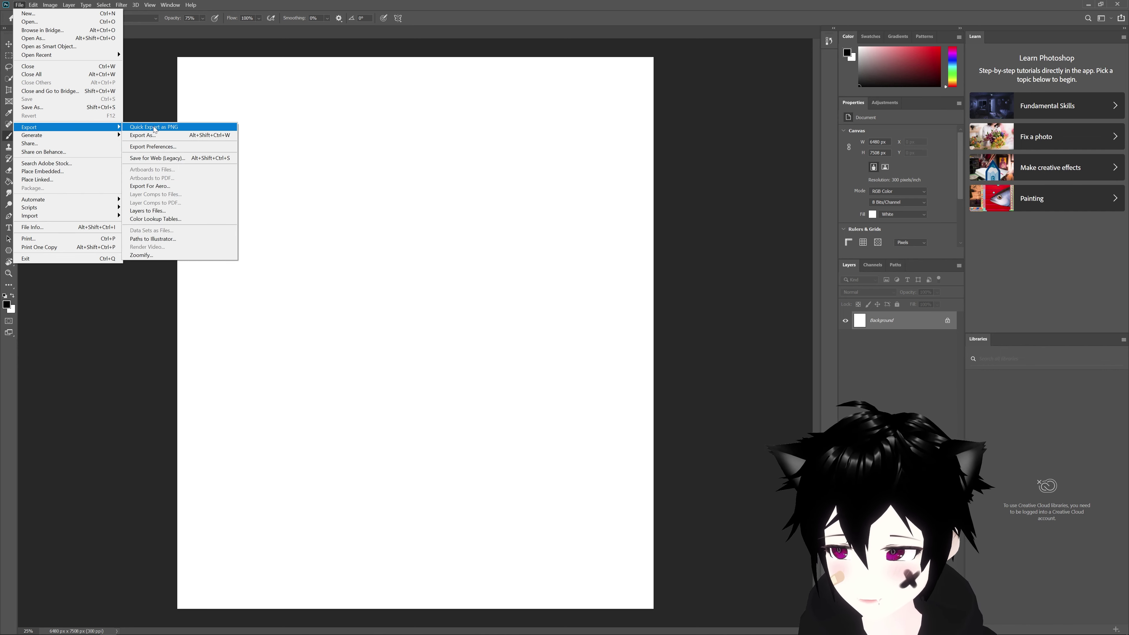
click(177, 139)
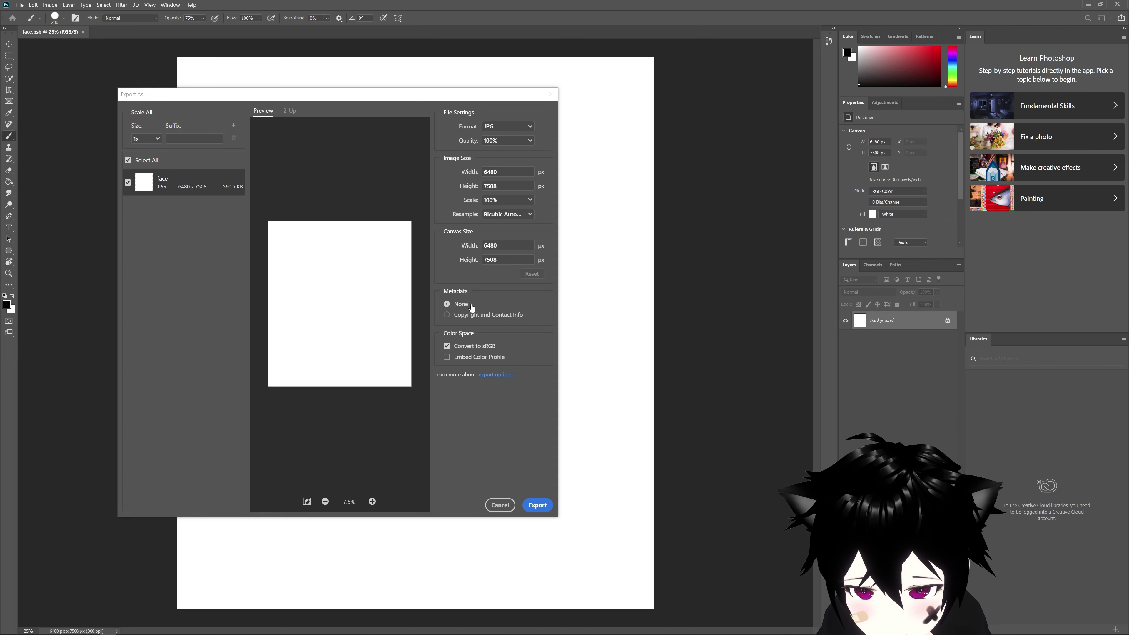
click(535, 506)
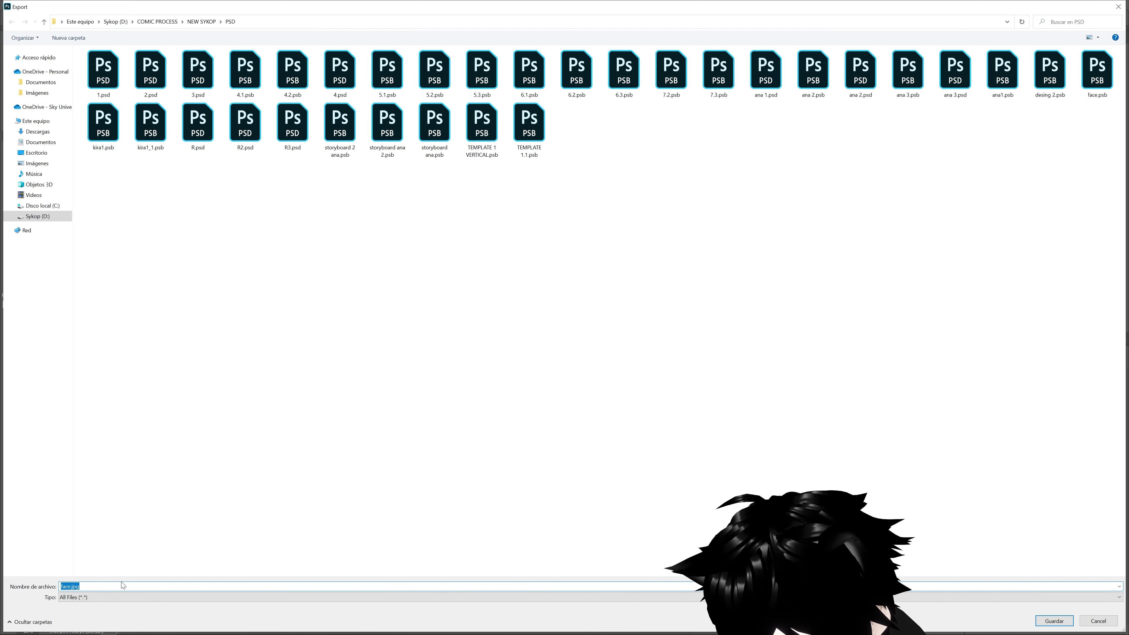
key(End)
key(ctrl+a)
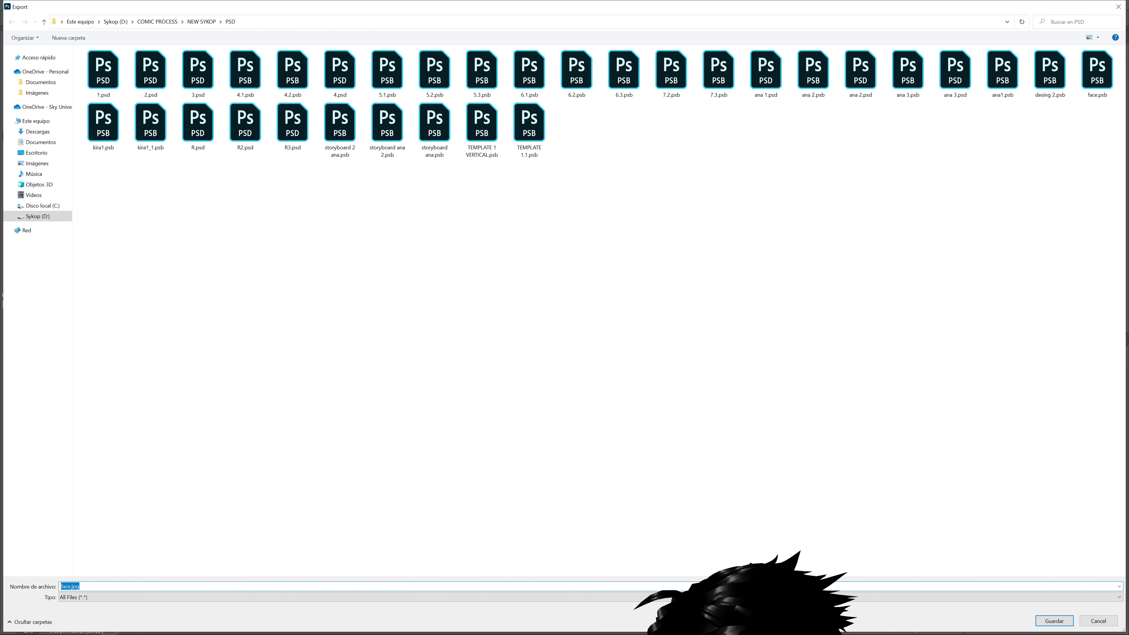
text(blan)
key(Return)
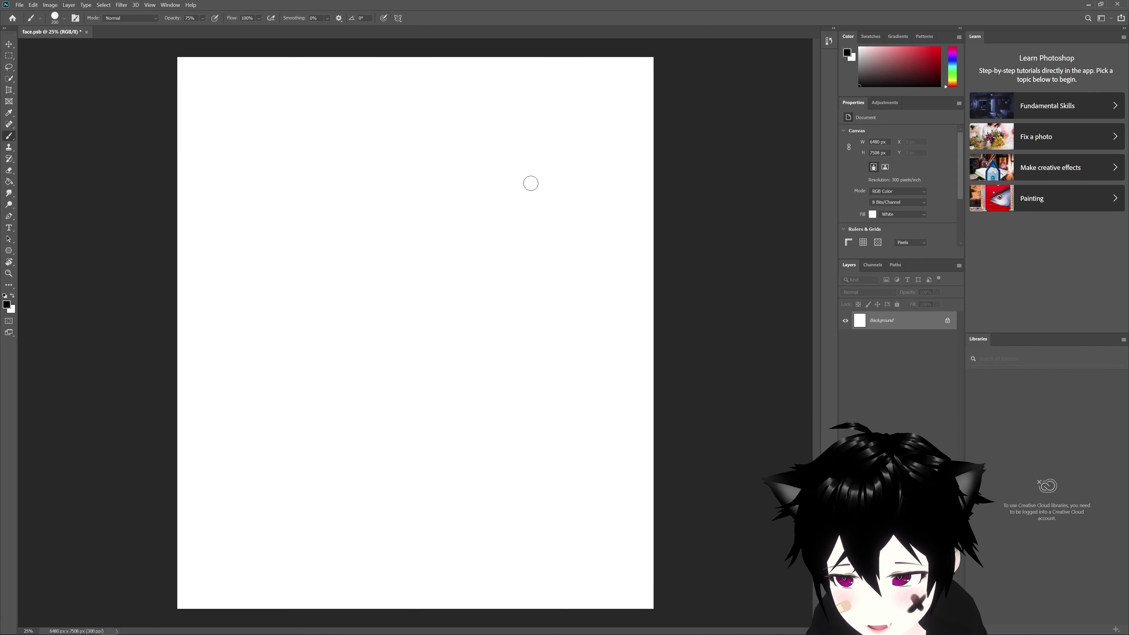
Add a new layer and paint a dark grey smiley doodle on it
click(33, 5)
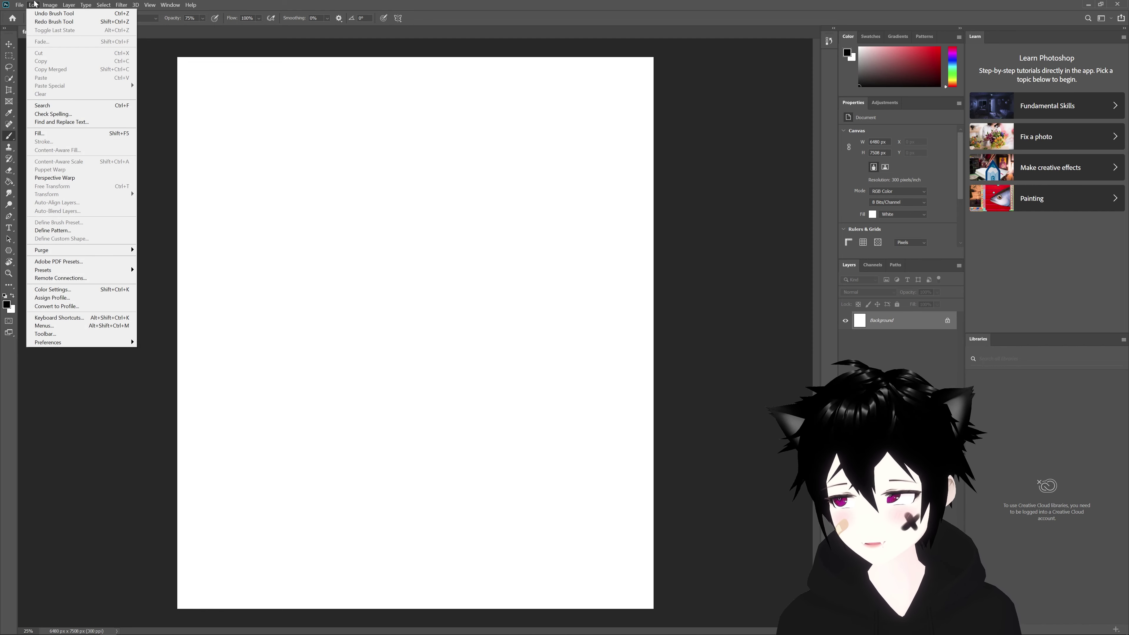
key(Escape)
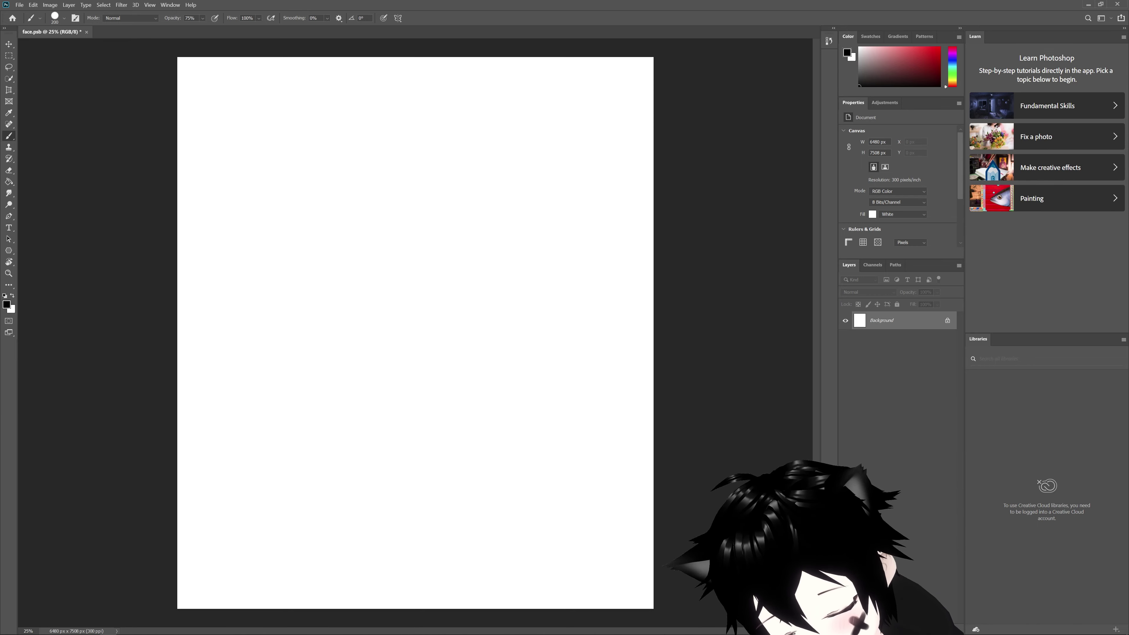
key(ctrl+shift+alt+n)
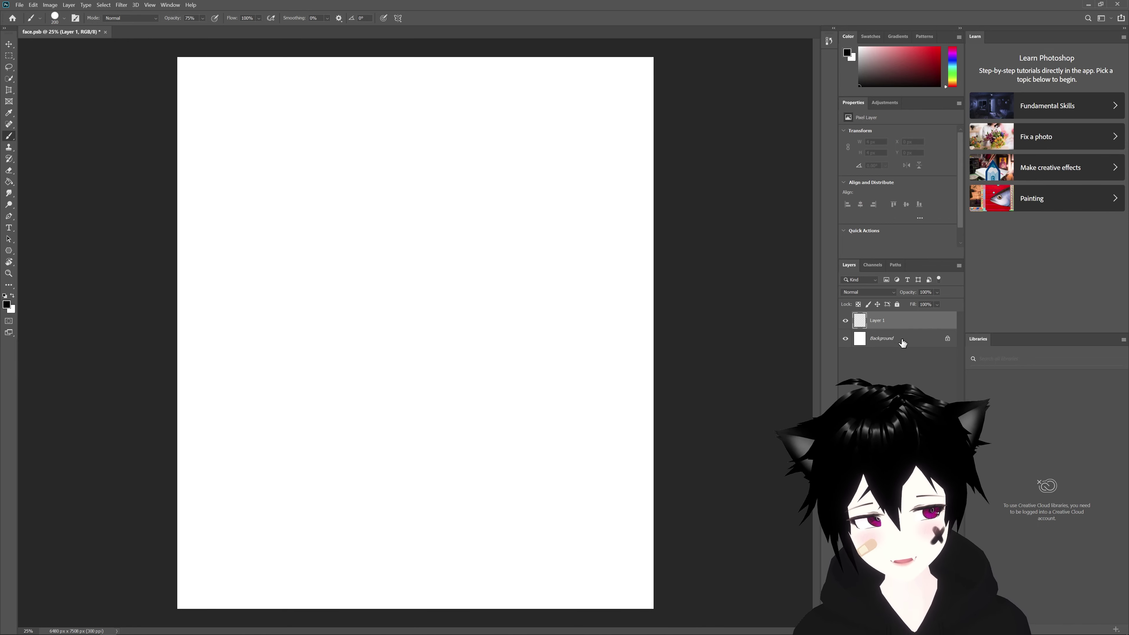
click(35, 8)
click(47, 331)
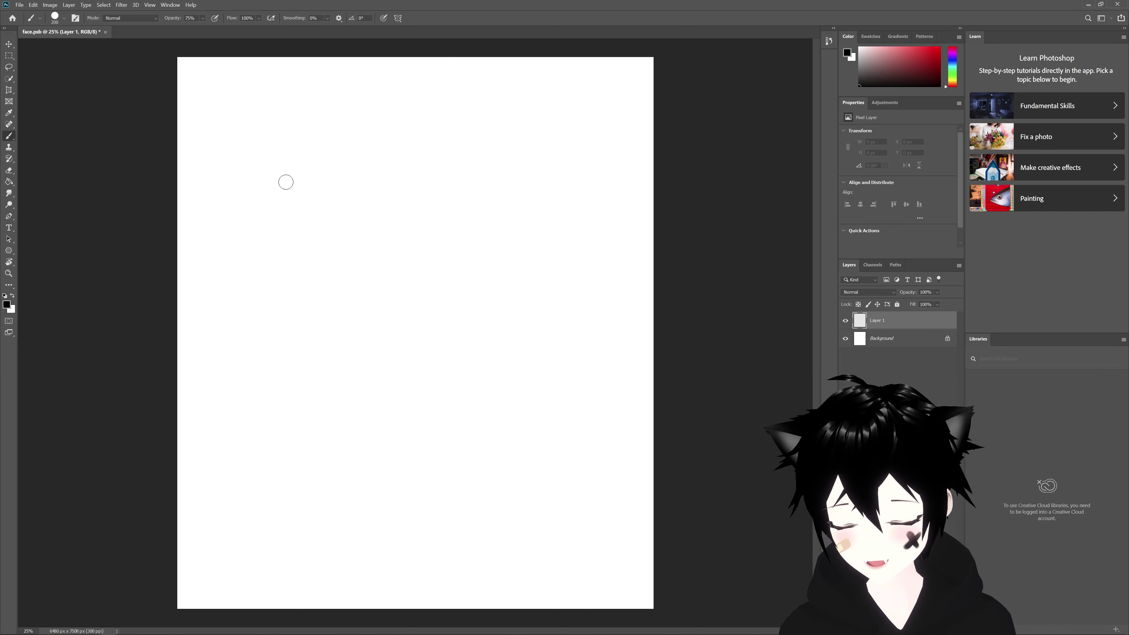
mouse_move(255, 155)
mouse_down()
mouse_move(266, 217)
mouse_move(369, 189)
mouse_up()
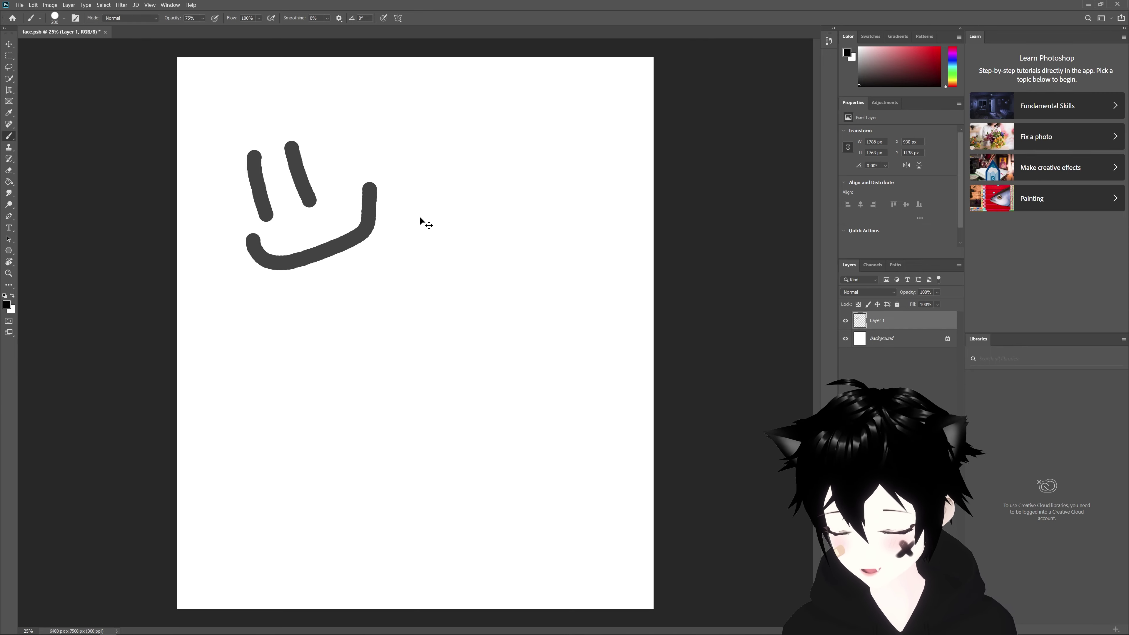
Try duplicating and copy-pasting the smiley, then undo the extra copies
drag(421, 222, 526, 350)
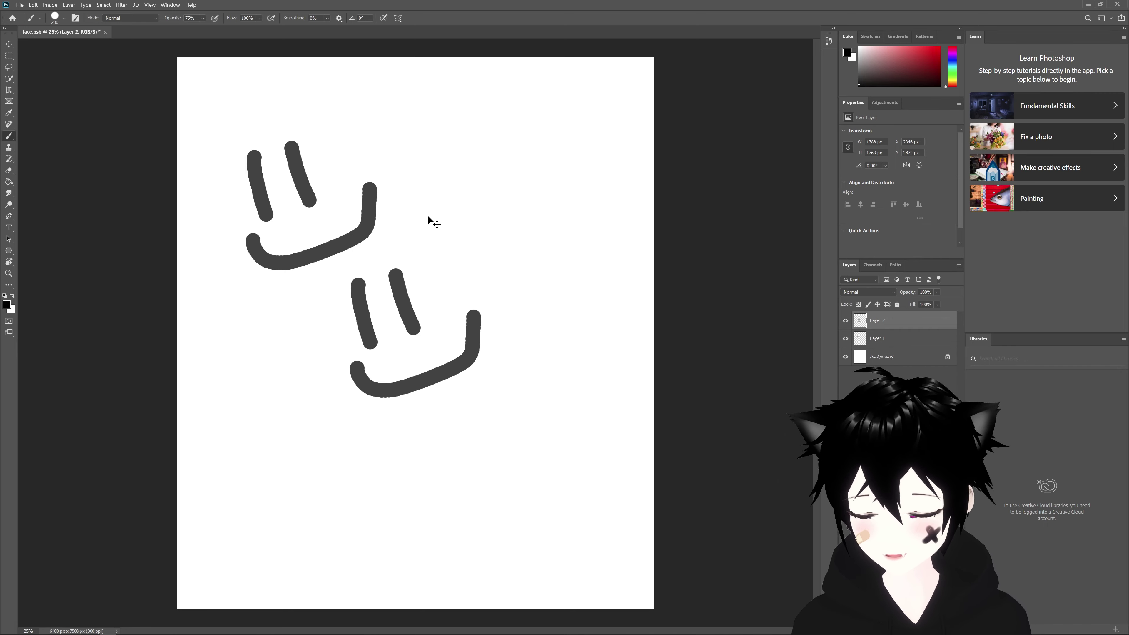
key(ctrl+z)
click(36, 7)
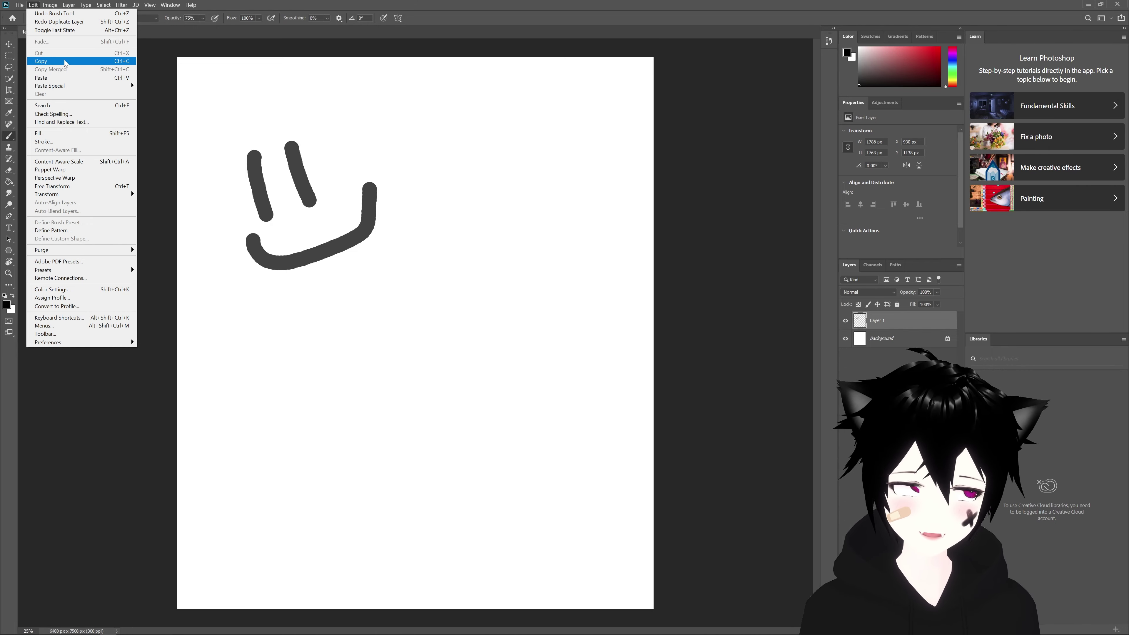
click(64, 60)
click(34, 5)
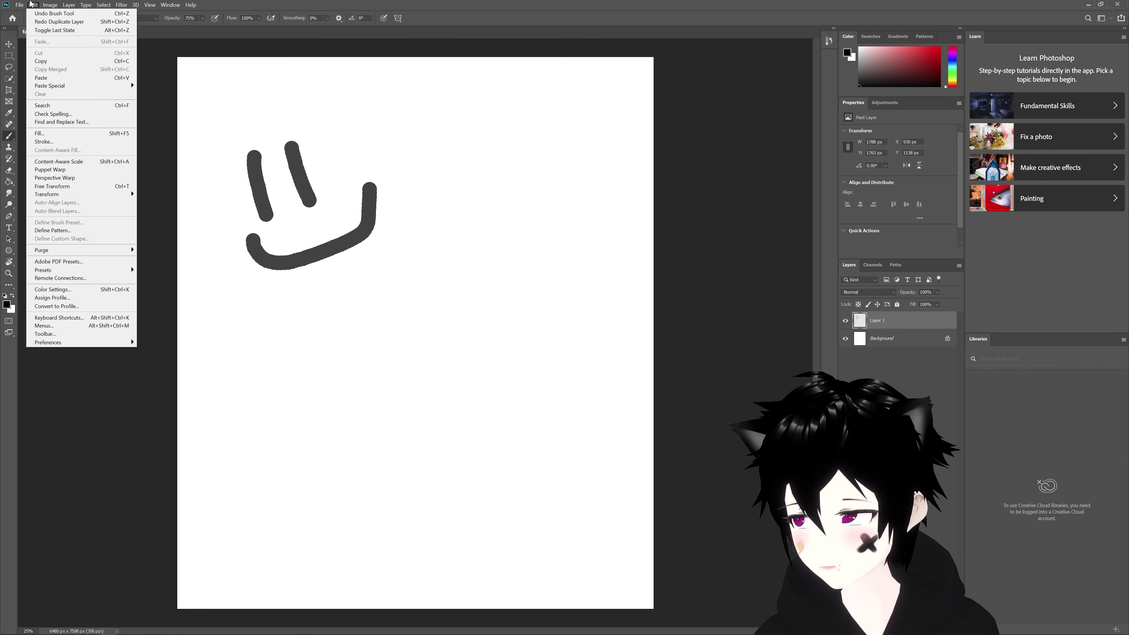
click(69, 78)
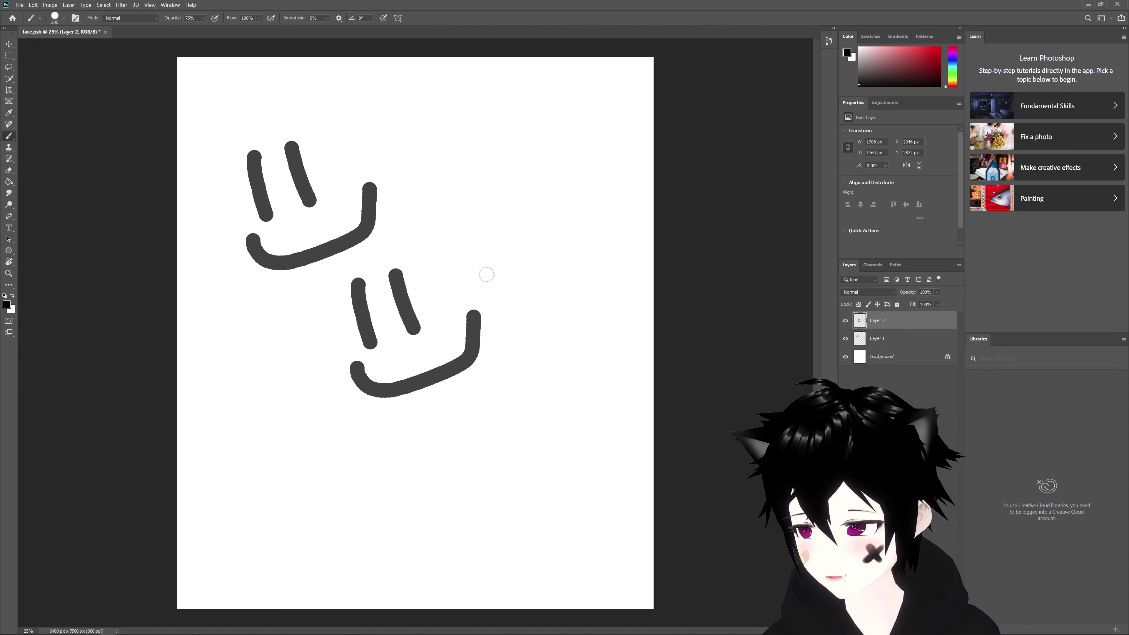
mouse_move(408, 307)
mouse_down()
mouse_move(522, 152)
mouse_move(500, 242)
mouse_up()
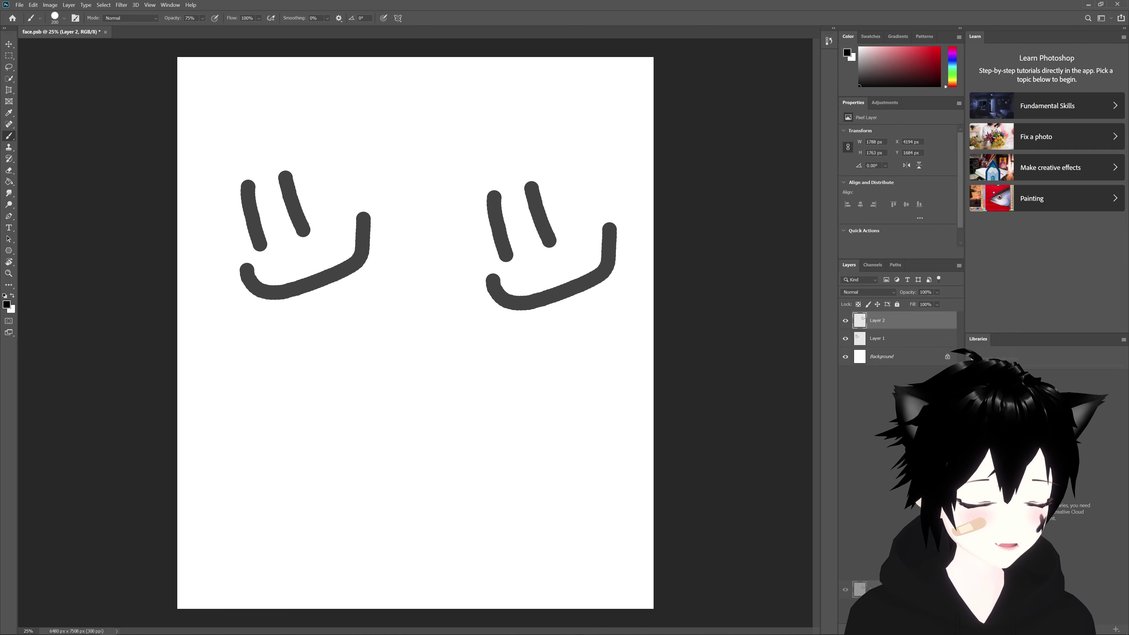
key(ctrl+z)
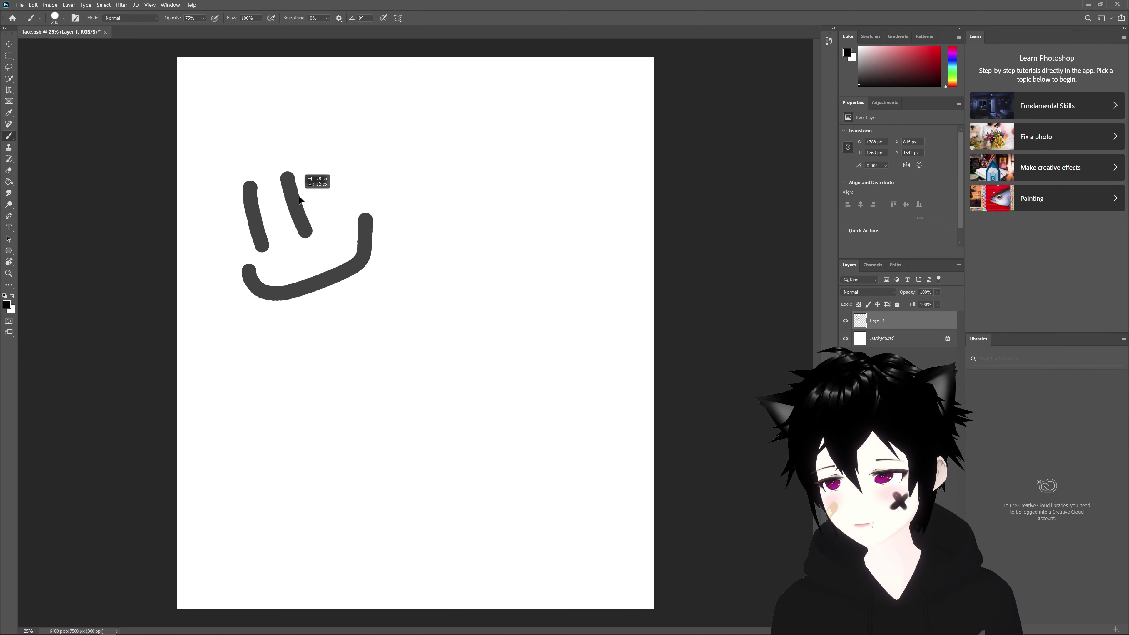
Move the smiley right and down toward the upper centre of the canvas
drag(287, 196, 431, 214)
click(33, 5)
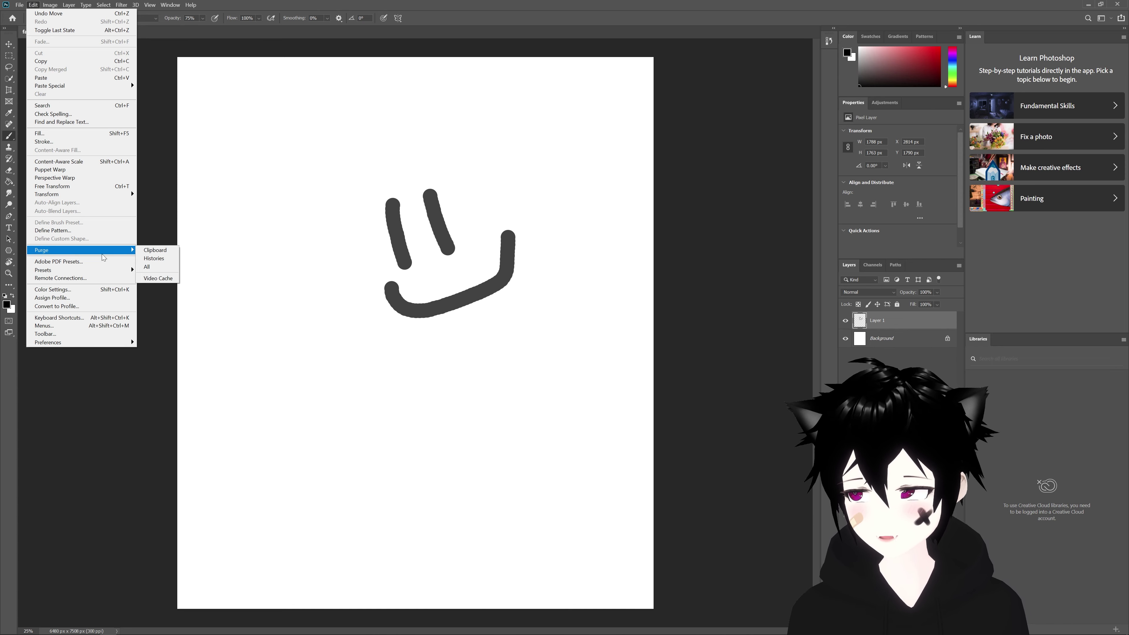
mouse_move(80, 250)
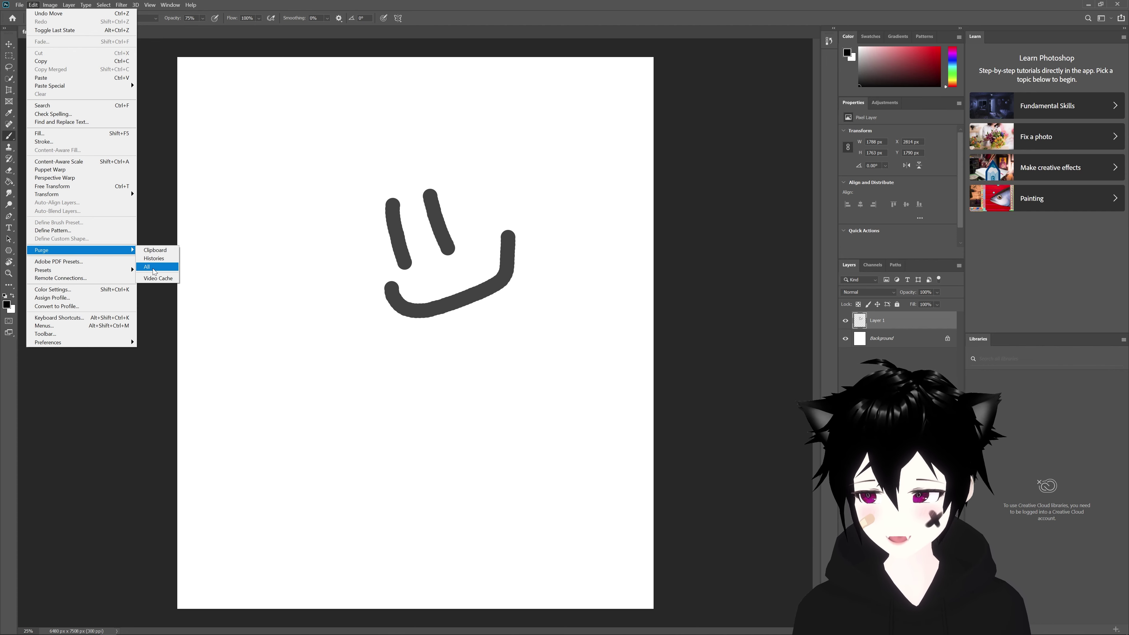
Purge all cached history and clipboard data, confirming the warning
click(154, 269)
drag(585, 210, 631, 110)
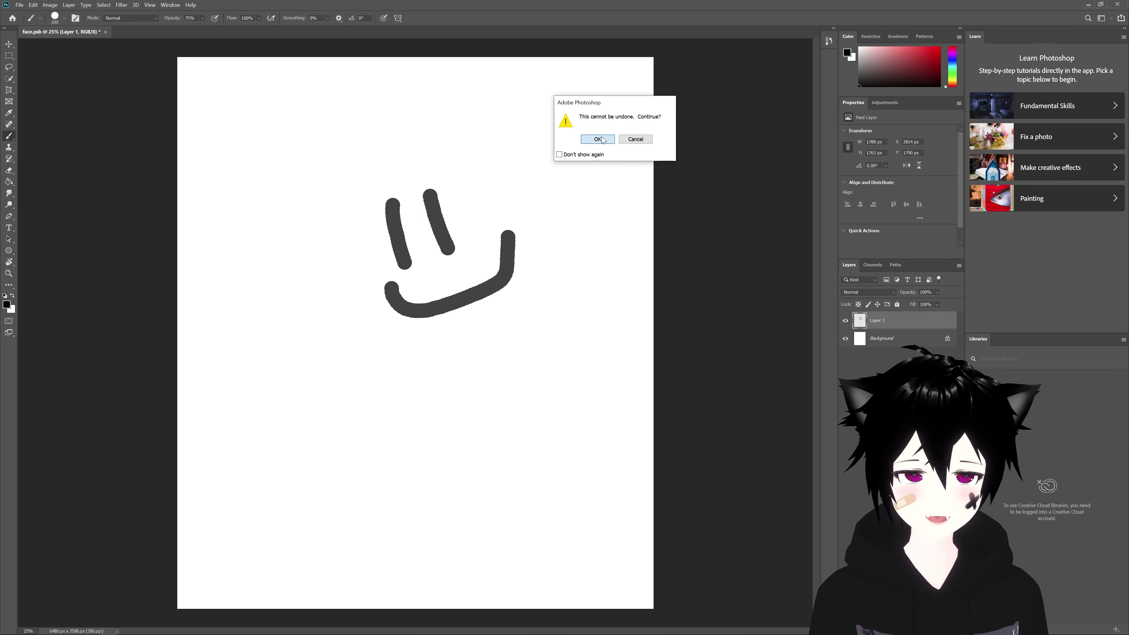
click(596, 138)
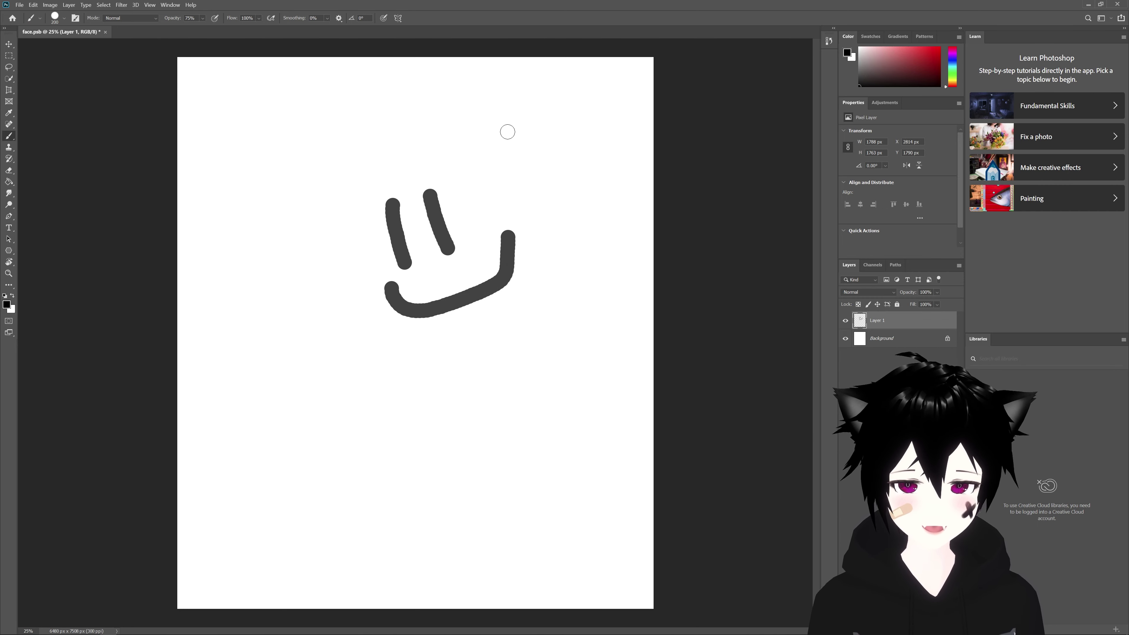
Paint two test strokes and undo them, leaving only the smiley
drag(517, 206, 562, 229)
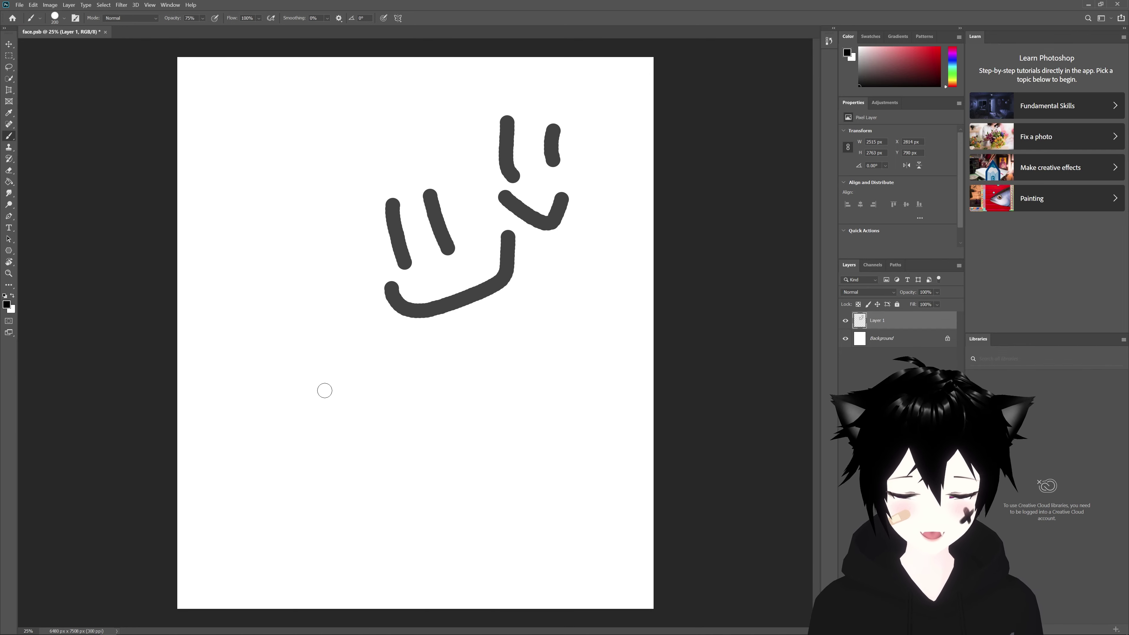
drag(379, 427, 378, 424)
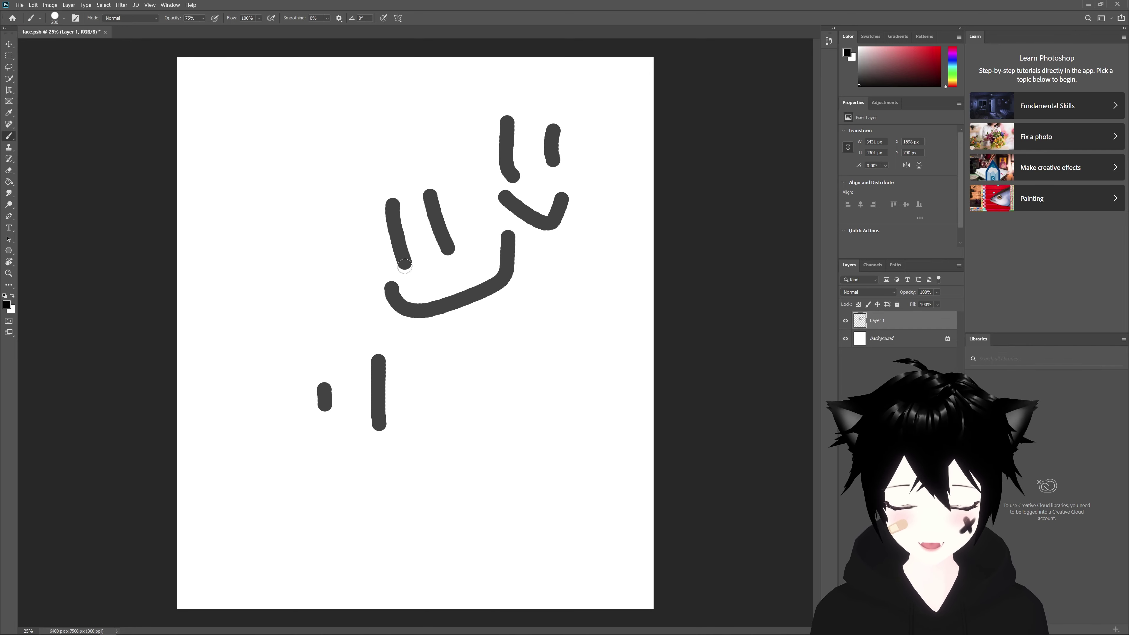
key(ctrl+z)
key(ctrl+z)
key(ctrl+z)
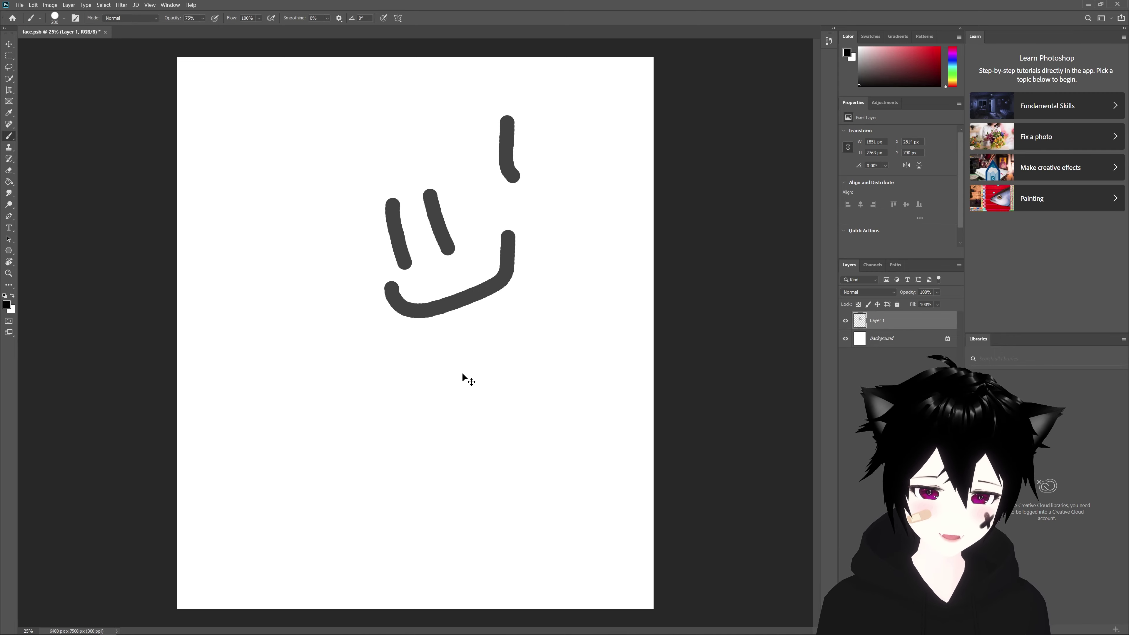
key(ctrl+z)
click(32, 5)
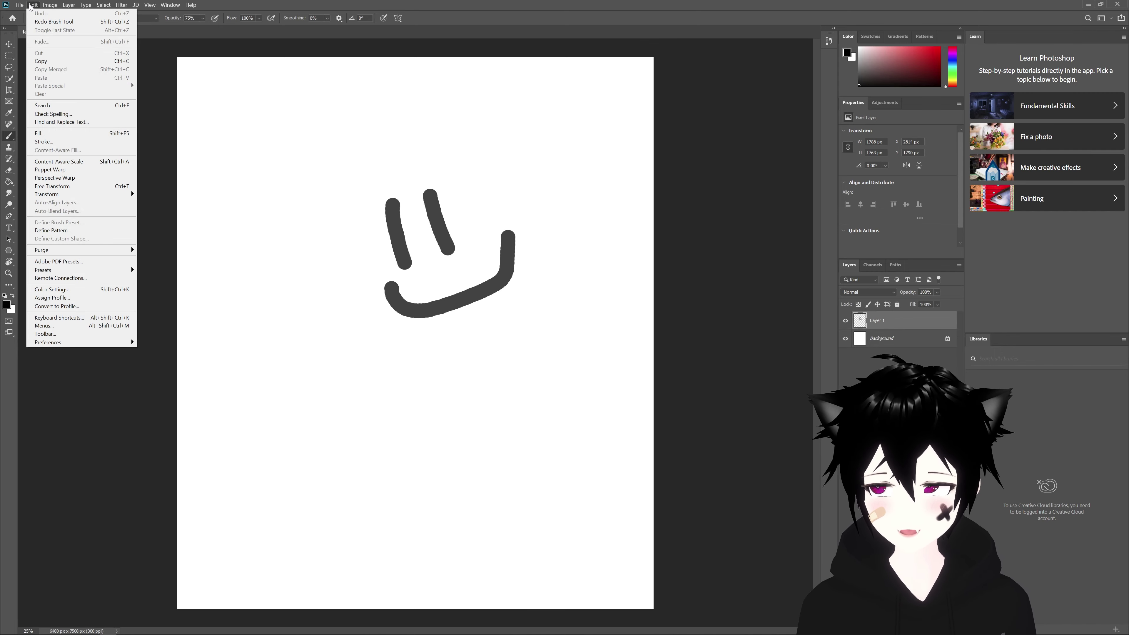
mouse_move(79, 250)
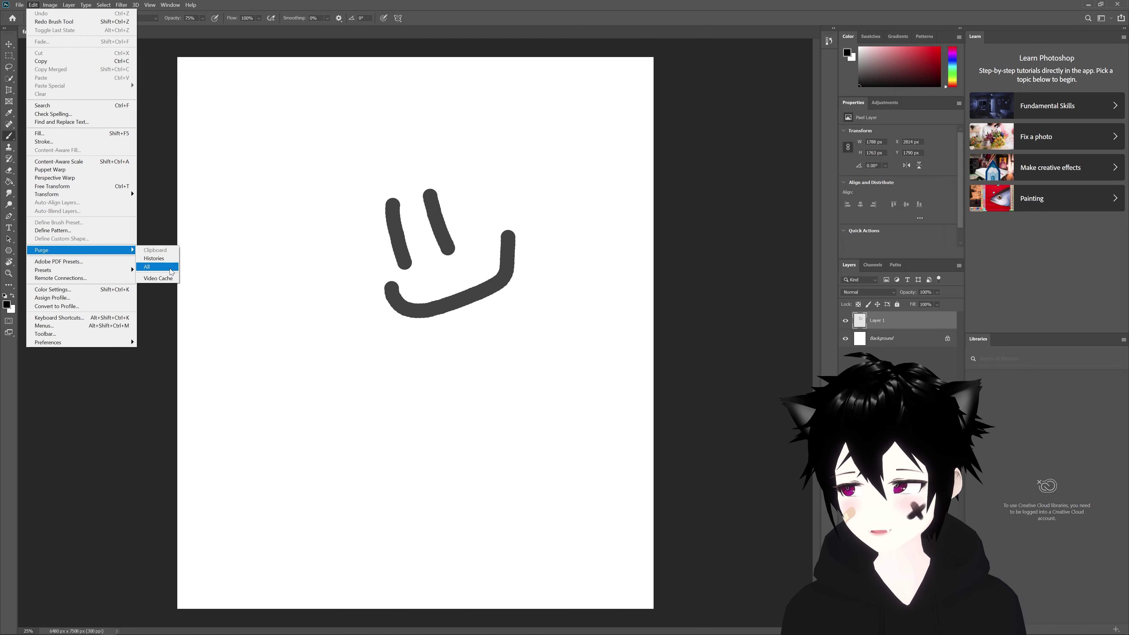
click(409, 246)
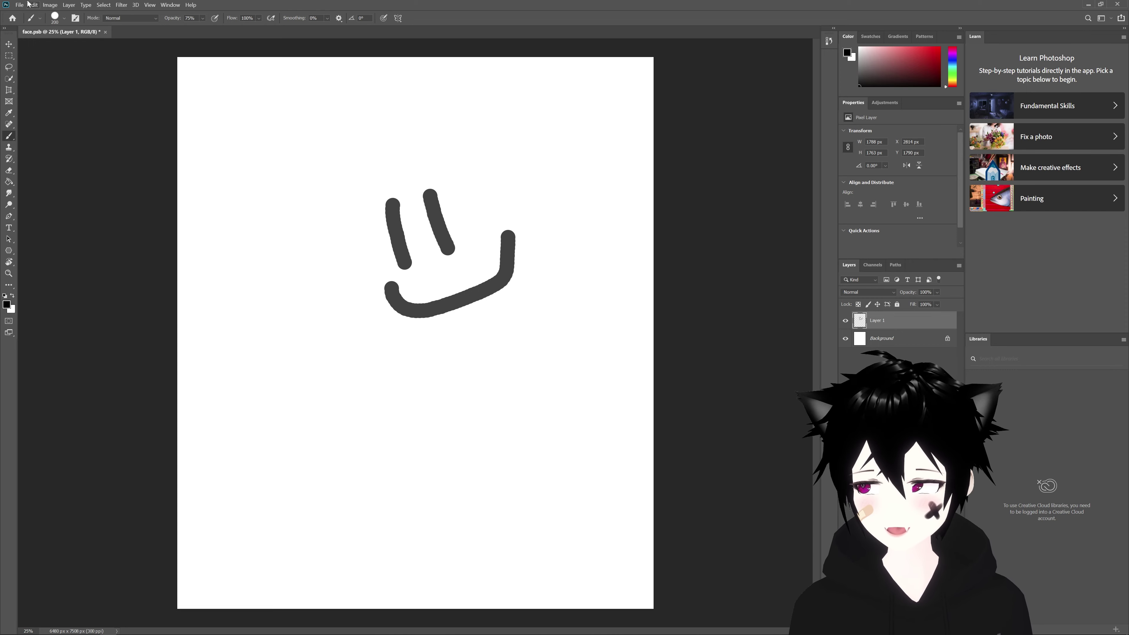
click(33, 4)
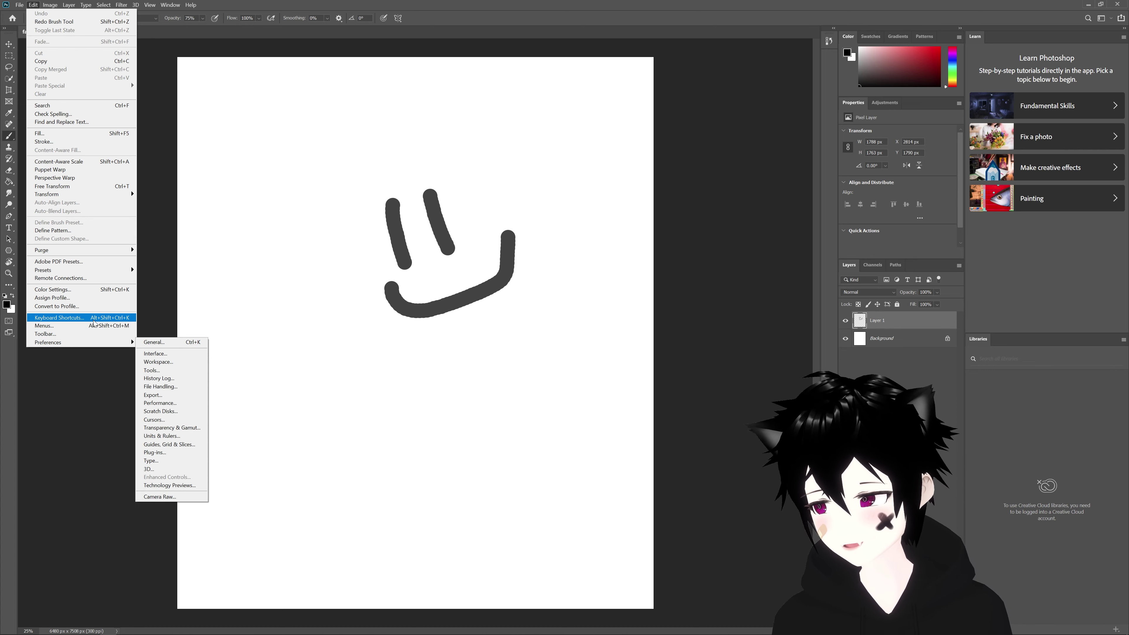
Open Keyboard Shortcuts and list the shortcuts for Tools
click(70, 319)
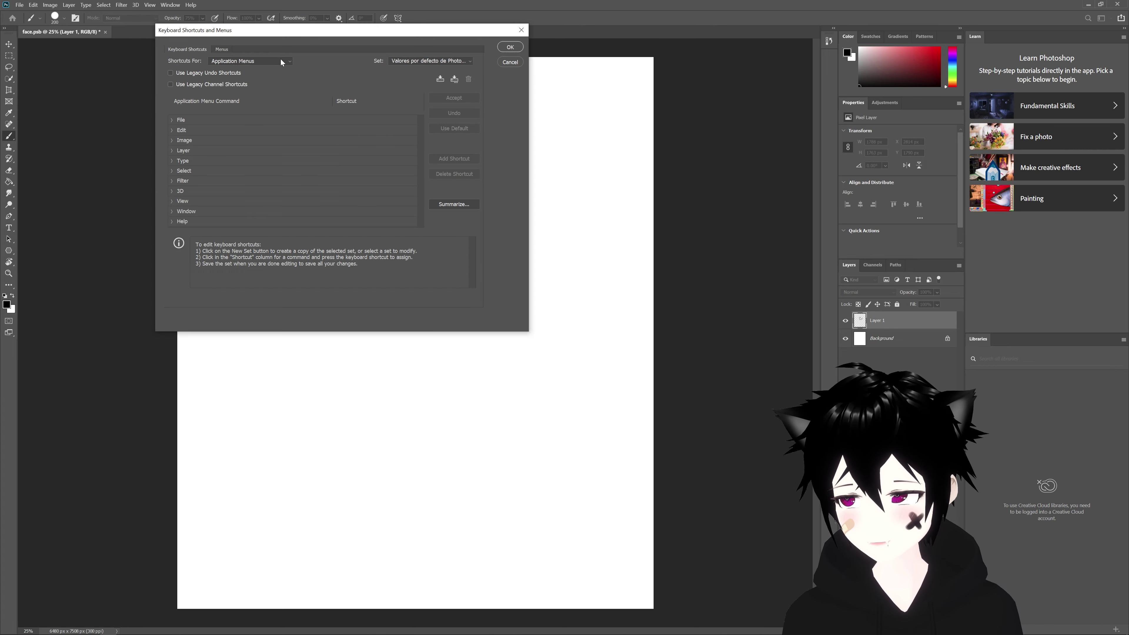
click(247, 61)
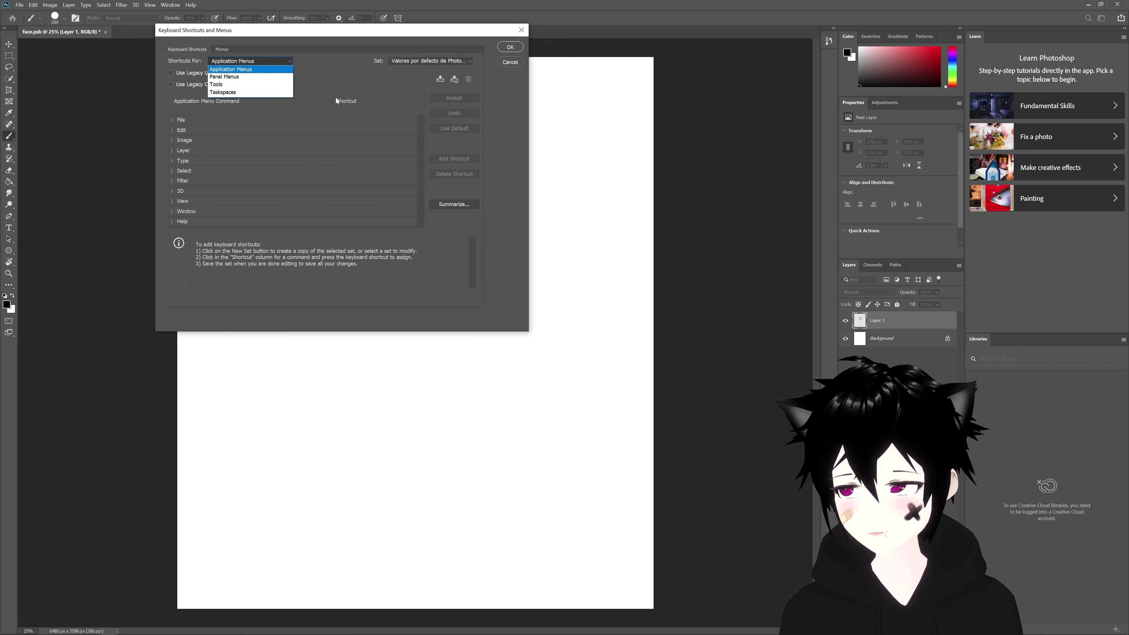
click(336, 101)
click(240, 62)
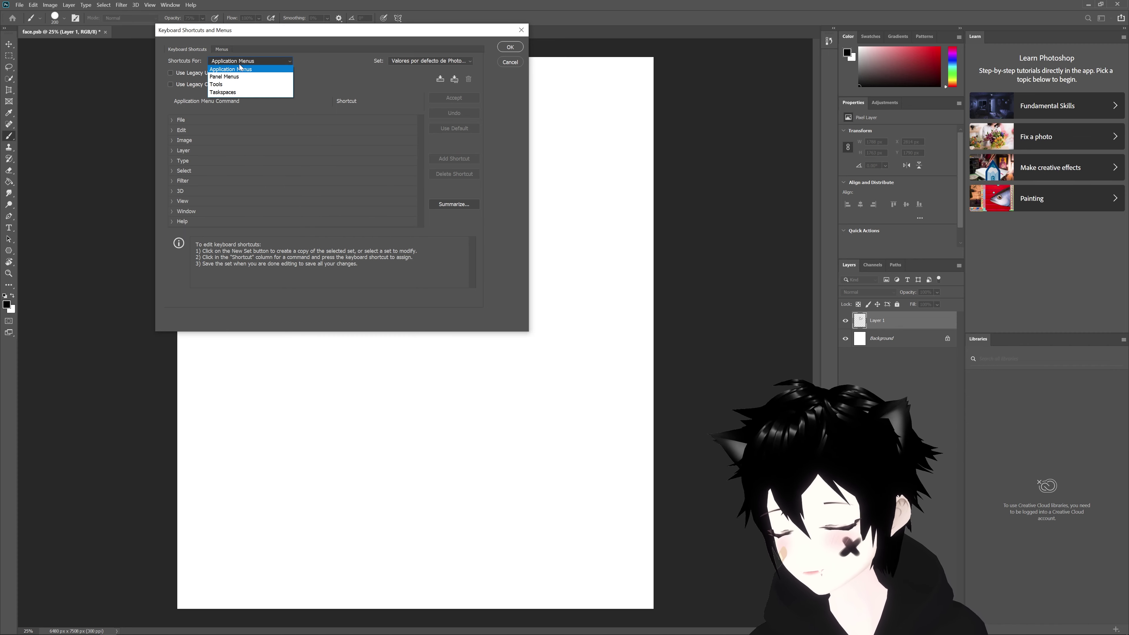
click(231, 84)
text(A)
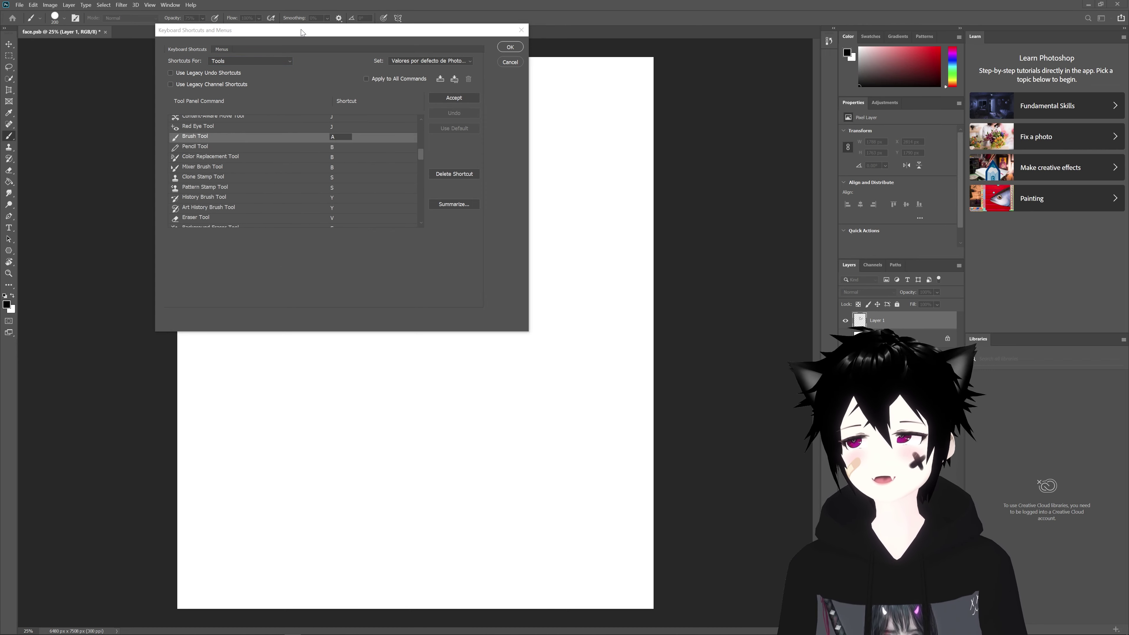
click(300, 29)
drag(332, 29, 440, 126)
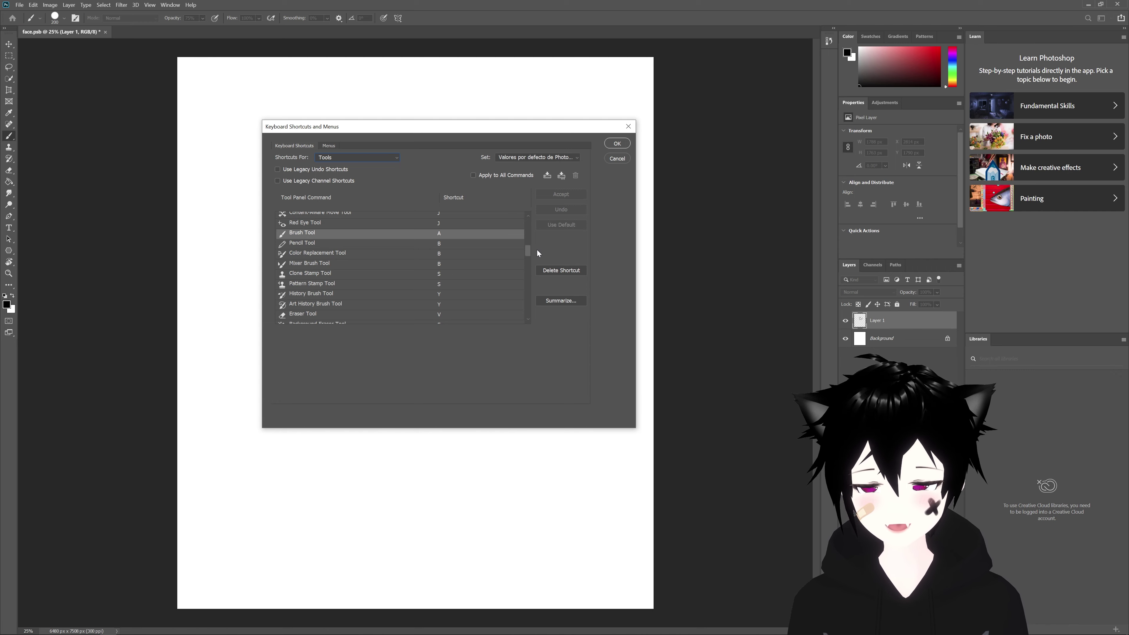
drag(528, 253, 525, 259)
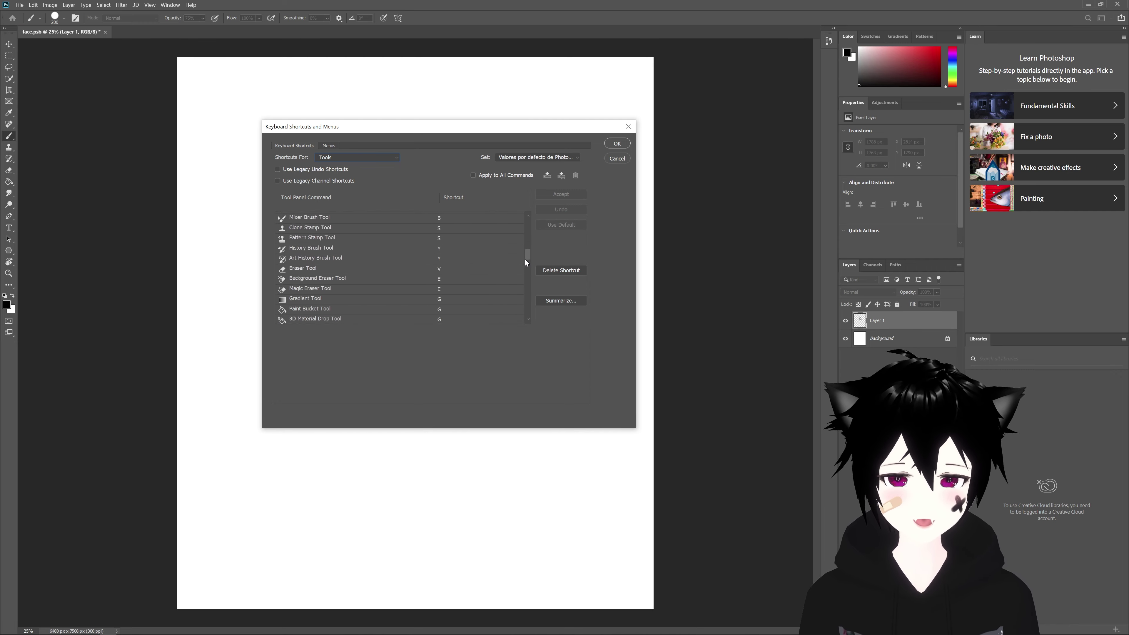
mouse_move(528, 257)
mouse_down()
mouse_move(526, 230)
mouse_move(533, 245)
mouse_up()
Assign B as the Brush Tool shortcut and commit the Frame Tool entry
click(442, 297)
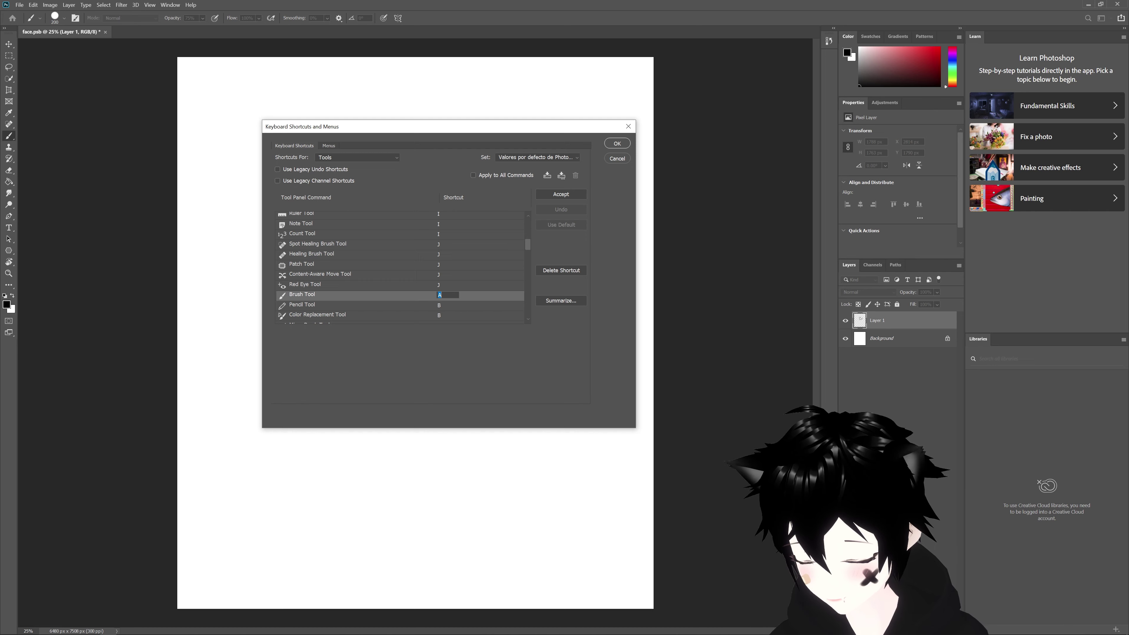
key(b)
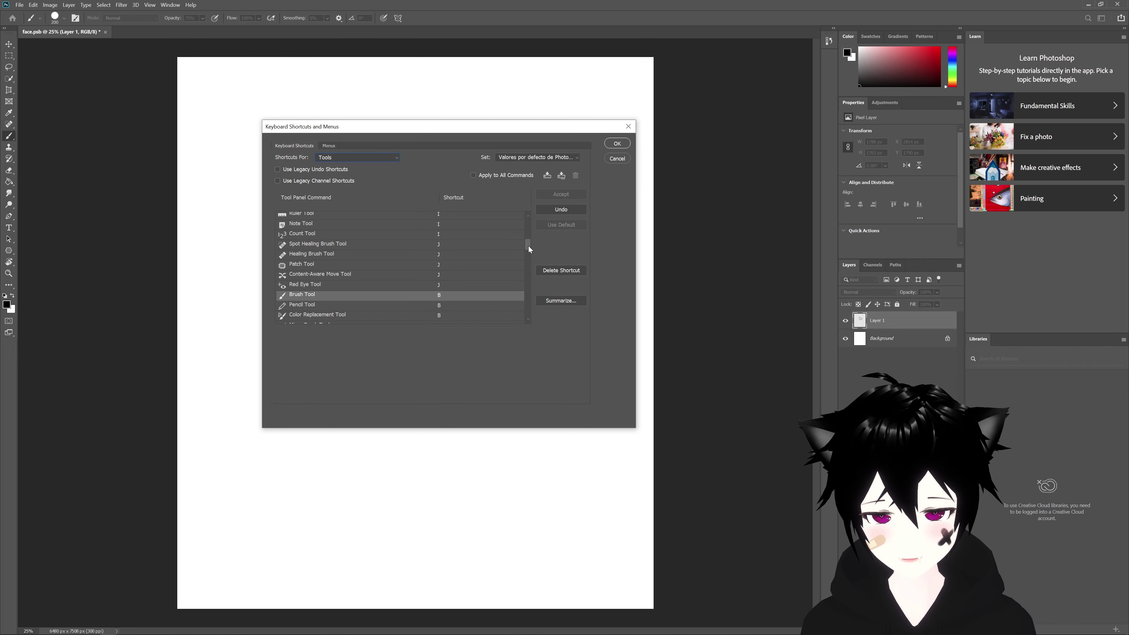
mouse_move(529, 246)
mouse_down()
mouse_move(526, 222)
mouse_move(523, 251)
mouse_move(525, 239)
mouse_up()
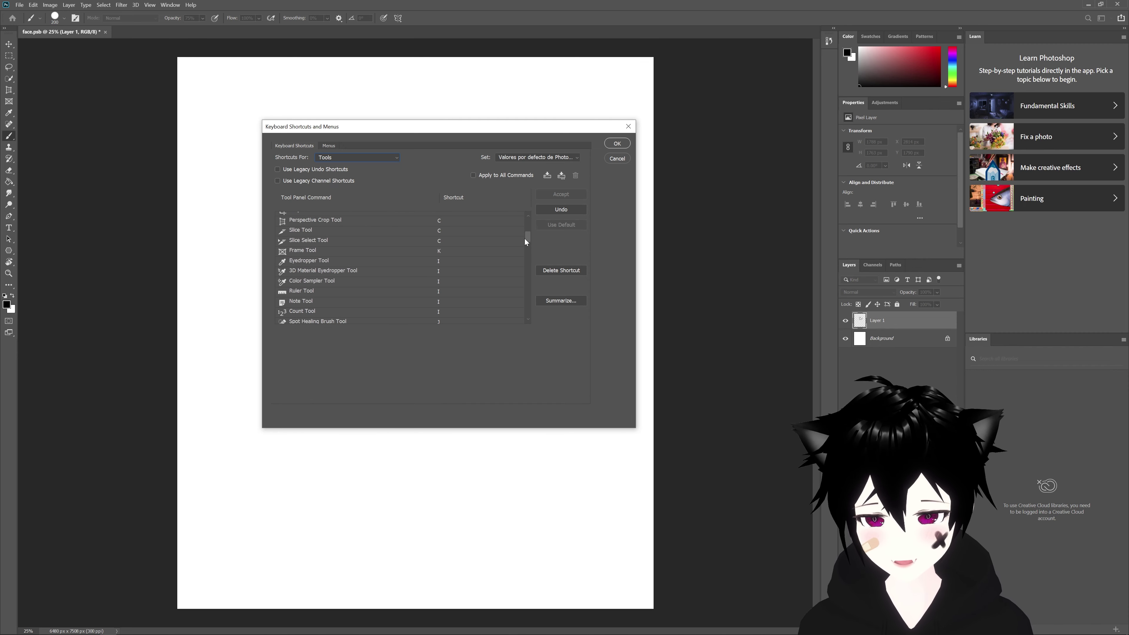
click(450, 252)
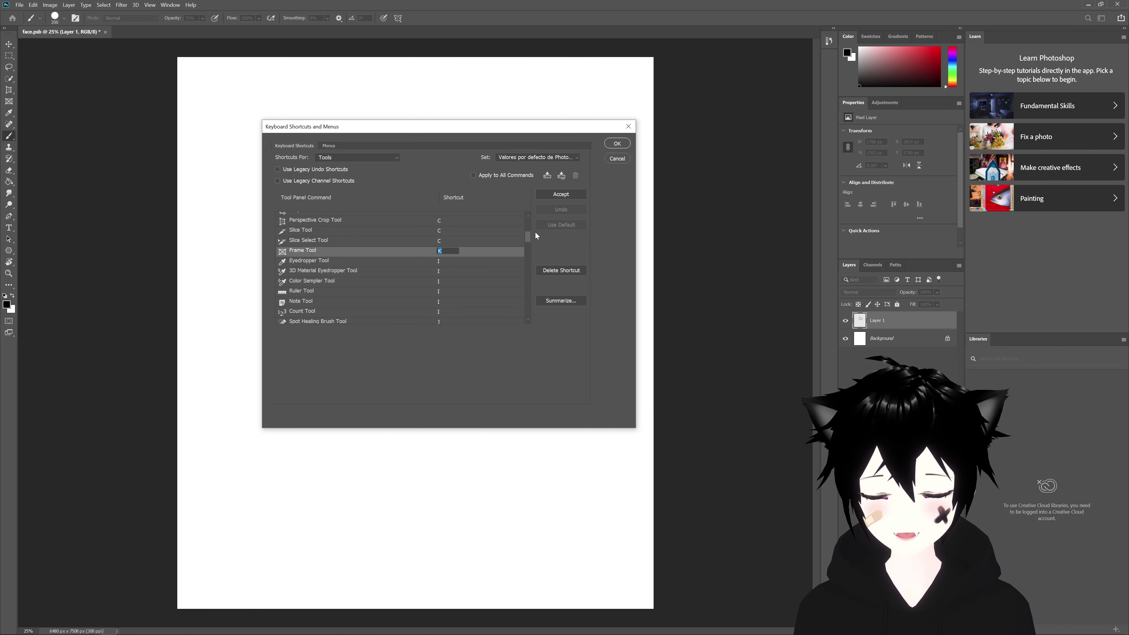
key(Return)
click(628, 144)
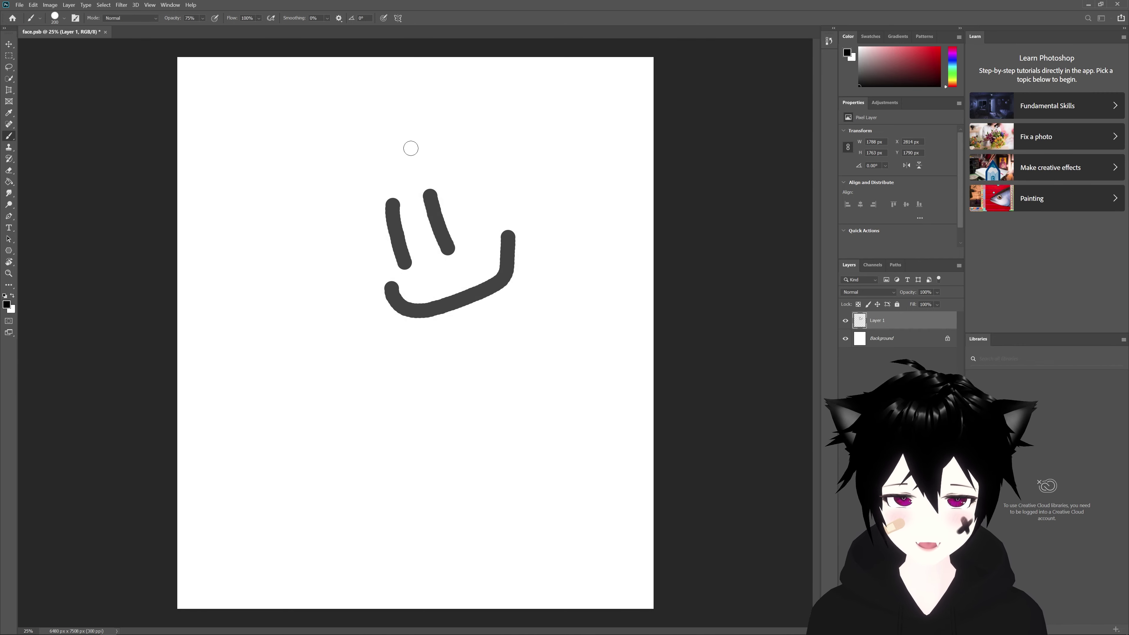
click(37, 6)
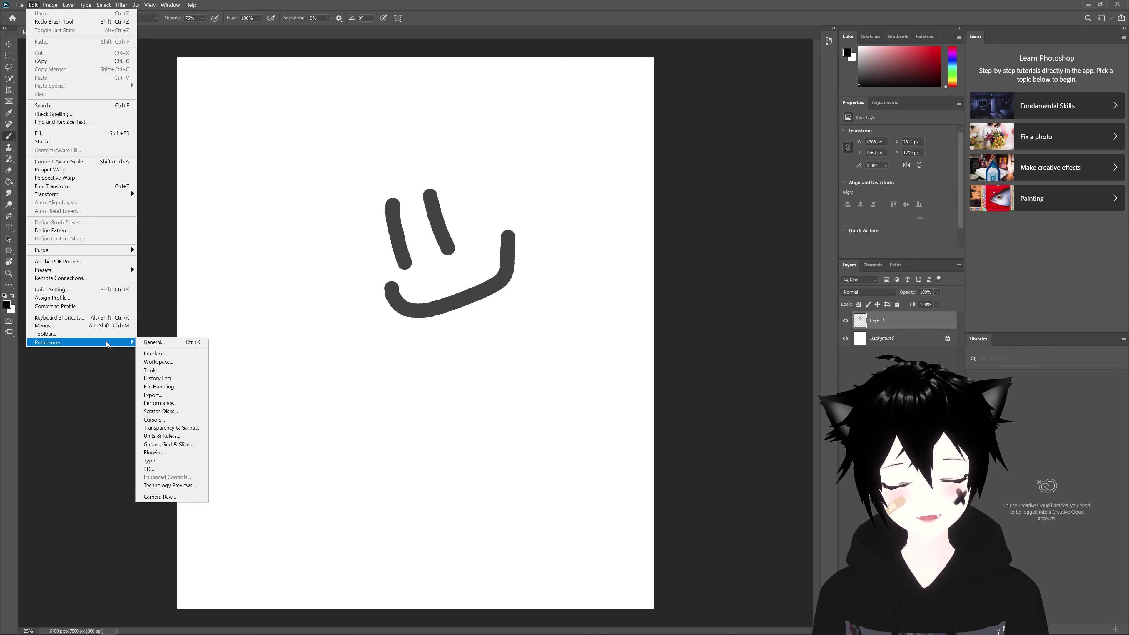
mouse_move(79, 342)
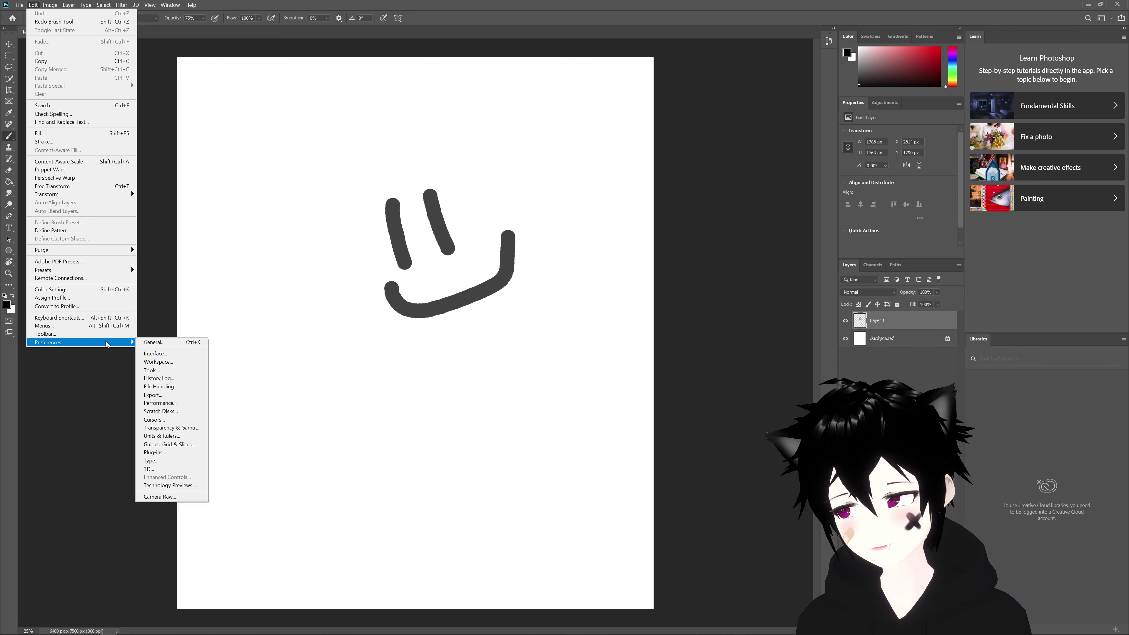
key(Escape)
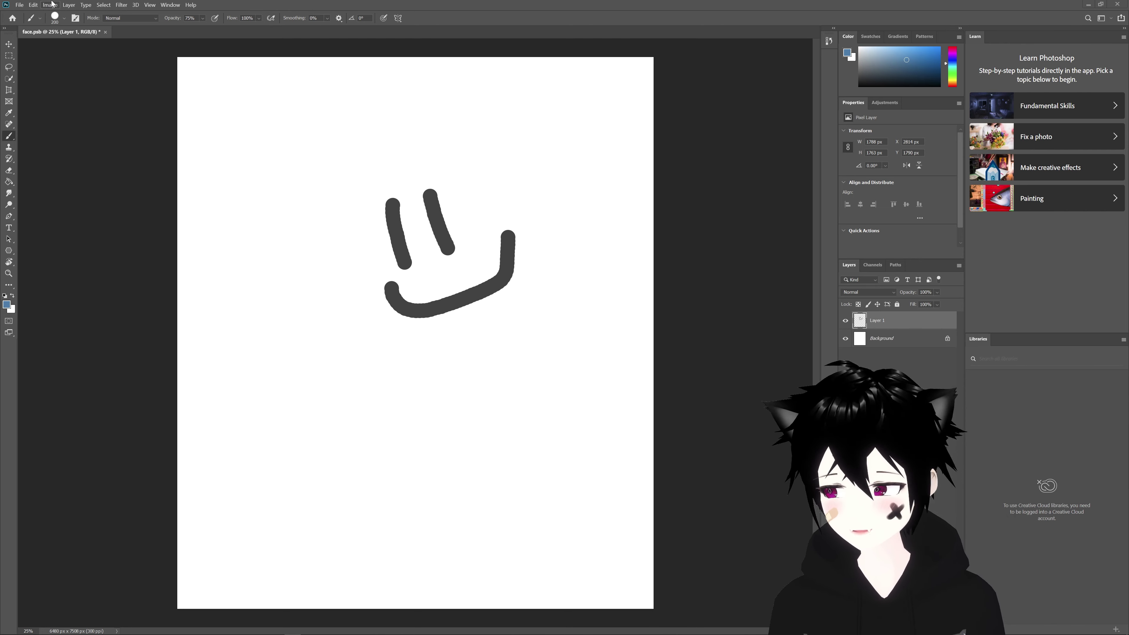
click(51, 5)
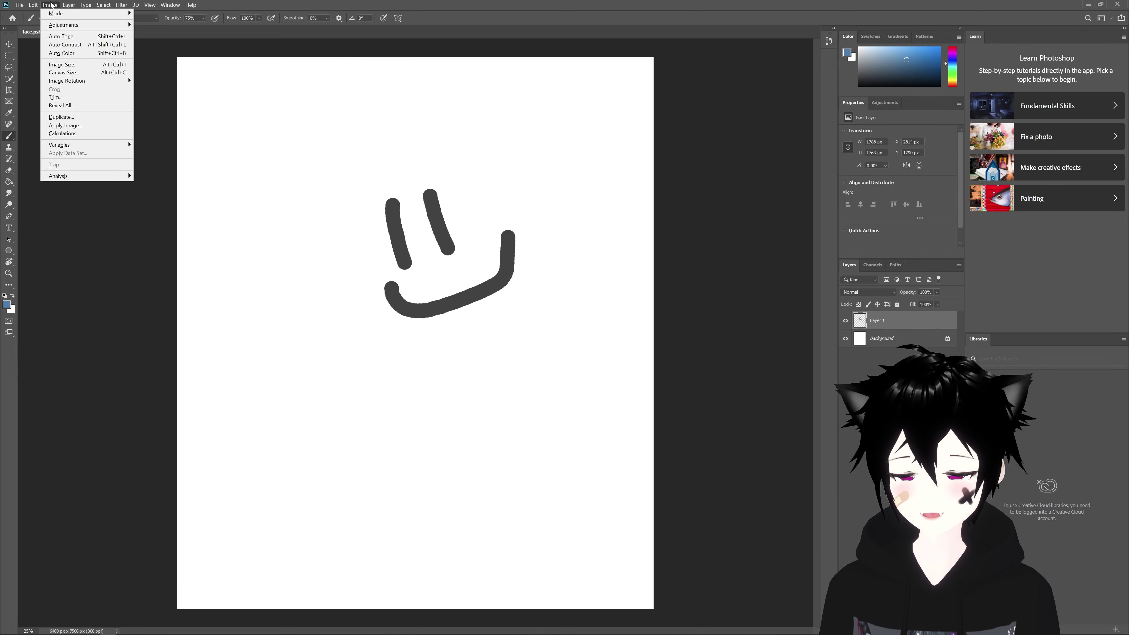
click(51, 4)
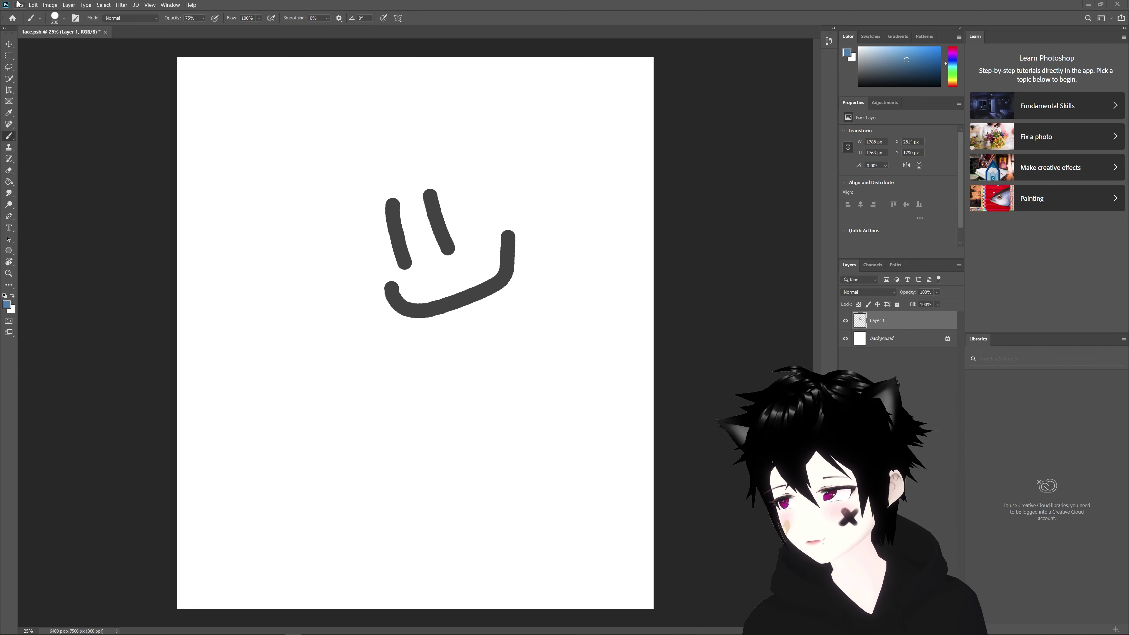
click(51, 5)
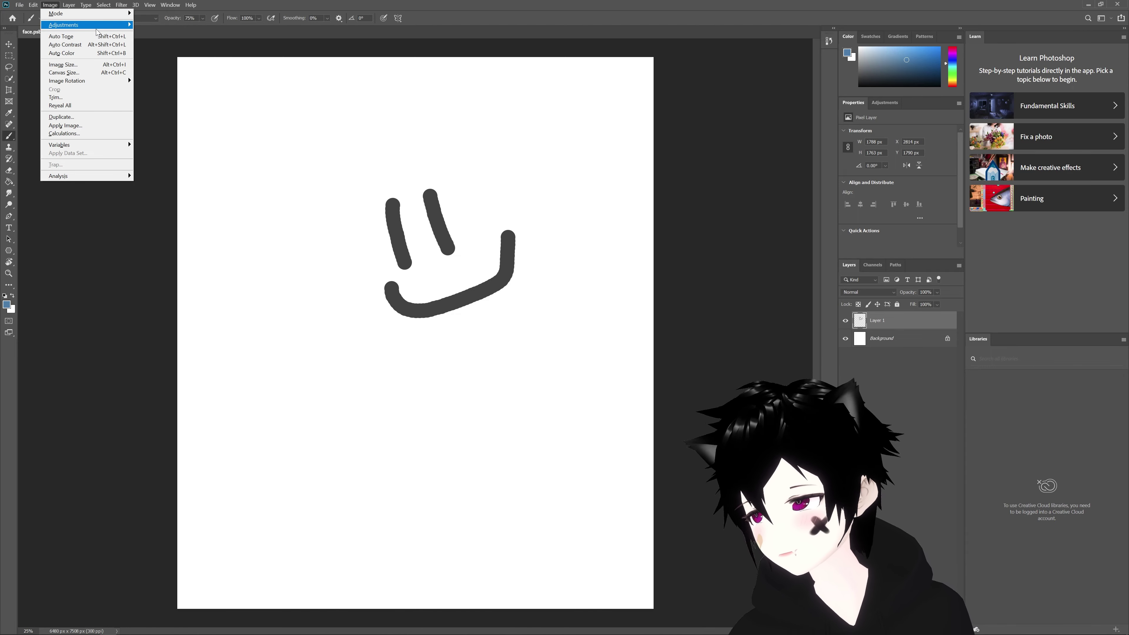
mouse_move(63, 25)
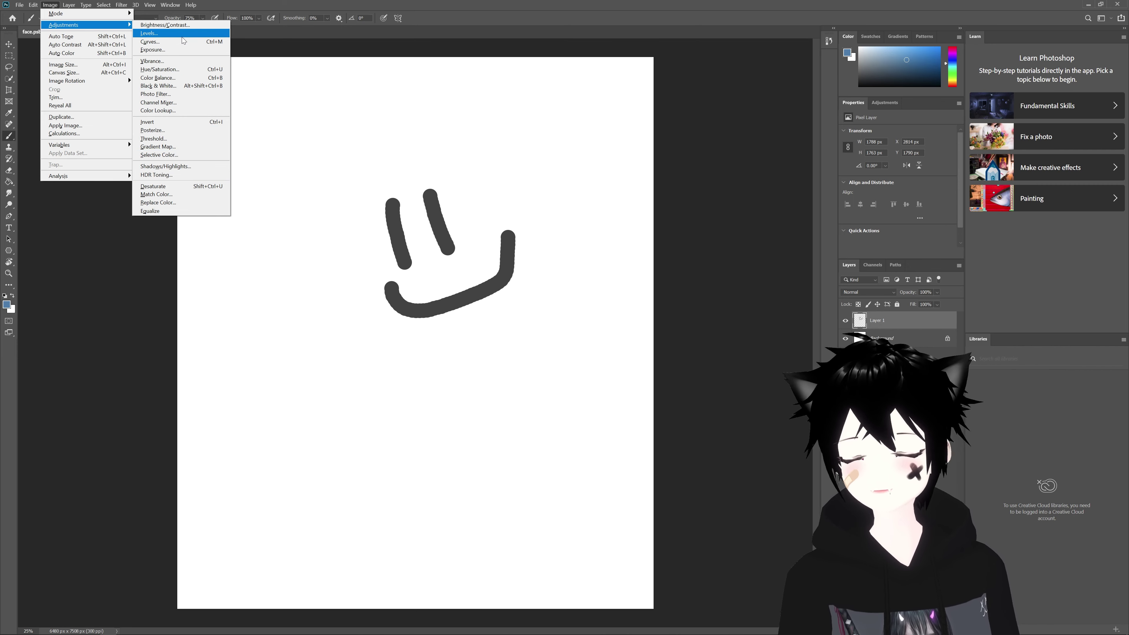
Dismiss the image adjustments and check the Image Rotation options without rotating anything
click(24, 10)
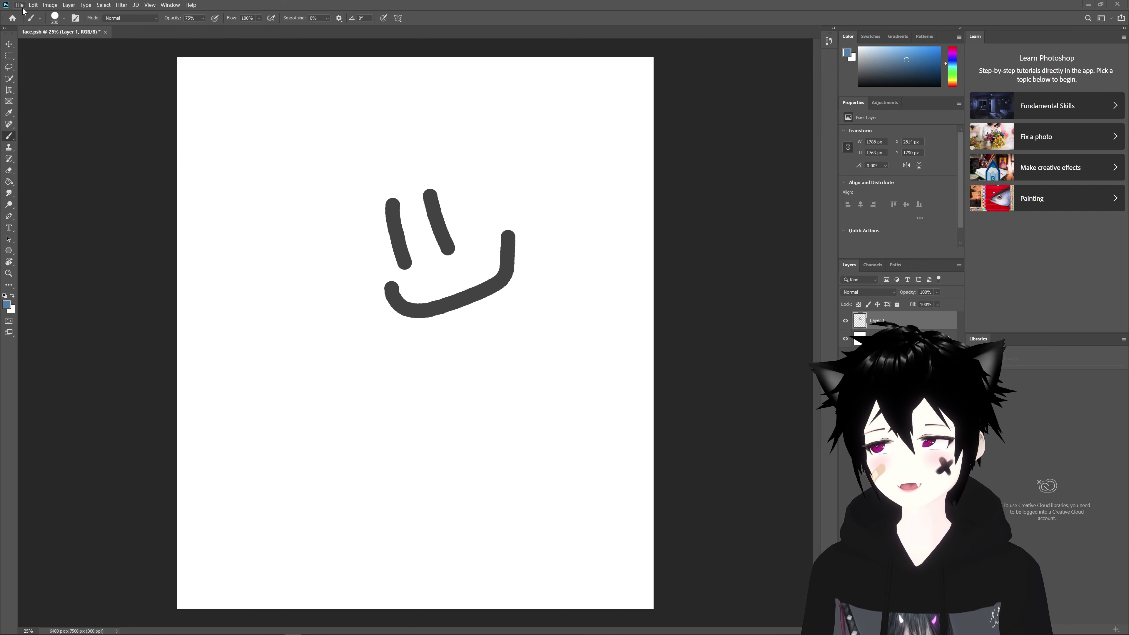
click(50, 5)
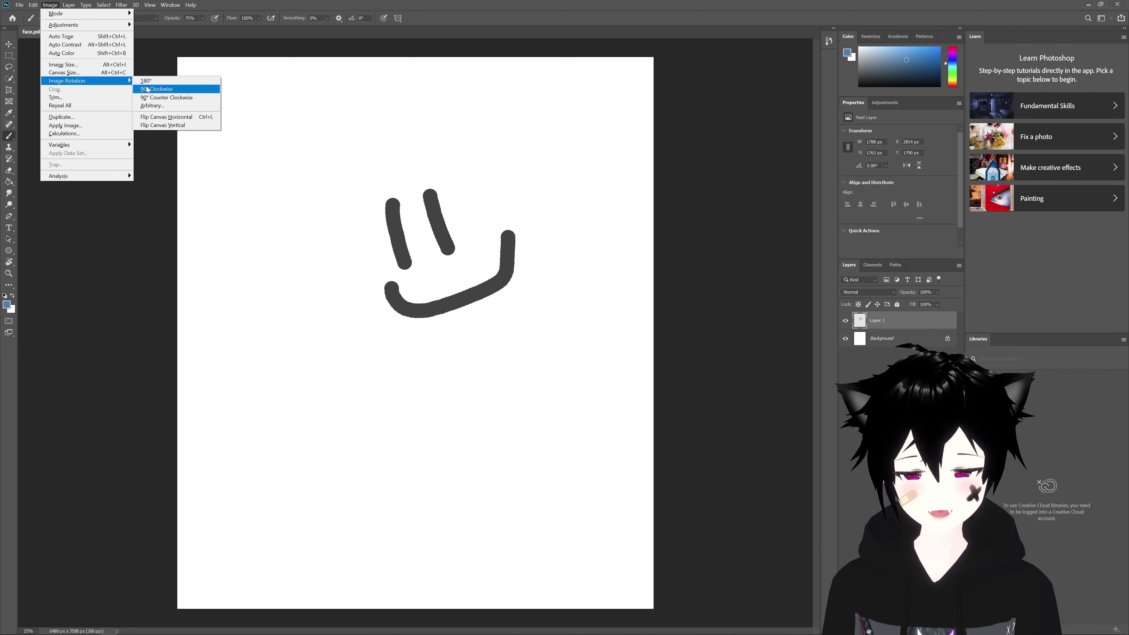
mouse_move(79, 80)
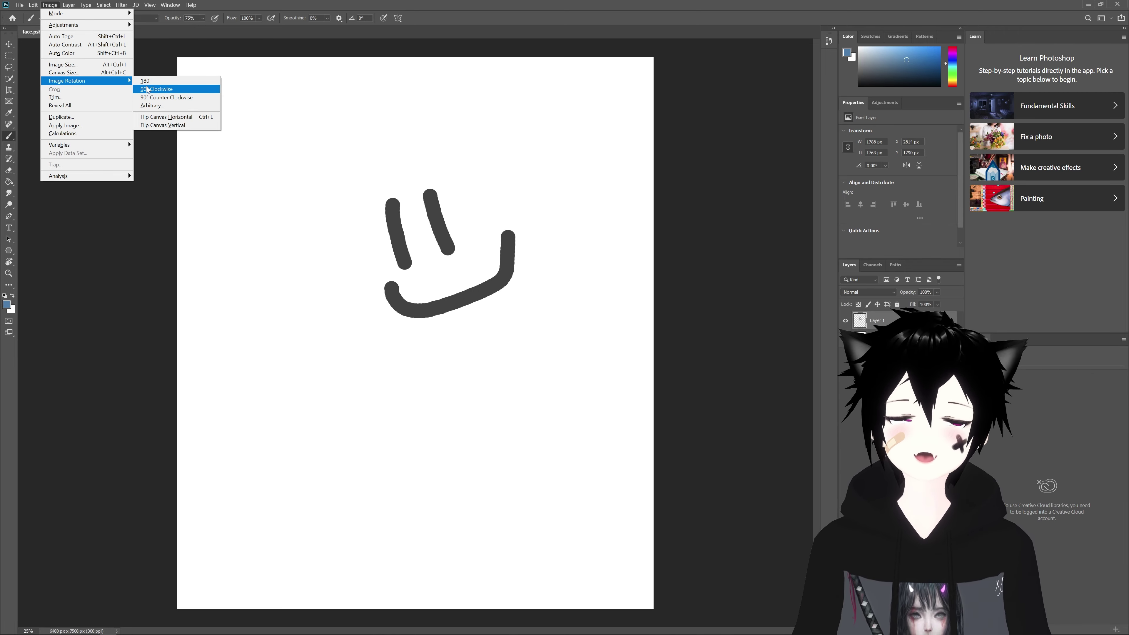
key(alt+t)
click(49, 5)
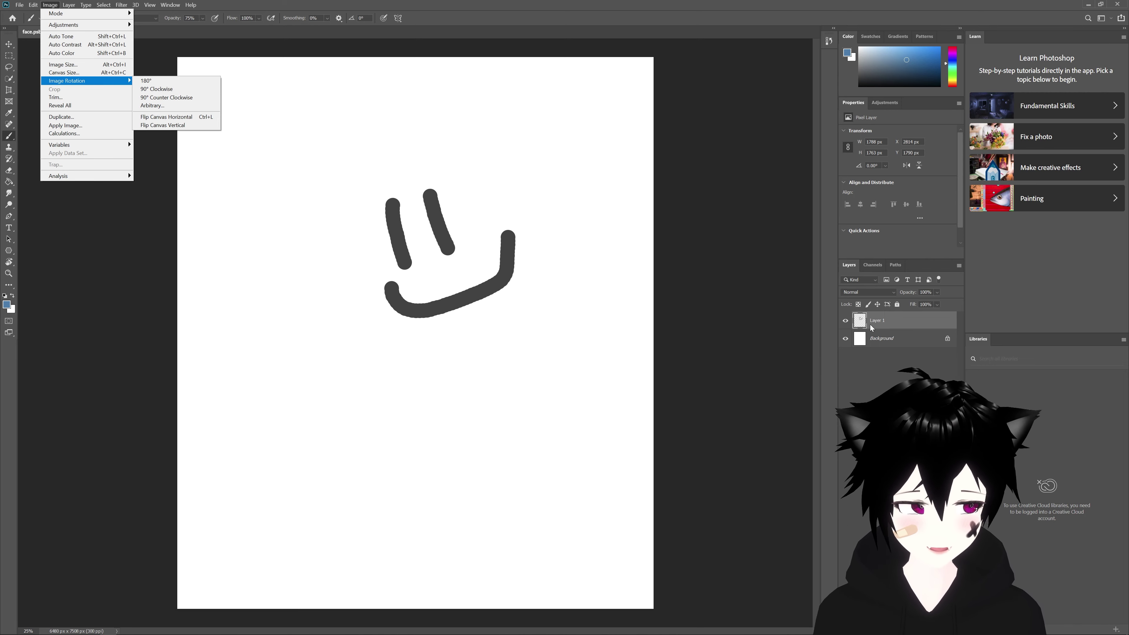
key(Escape)
Toggle Layer 1's visibility, then flip the whole canvas horizontally
click(850, 323)
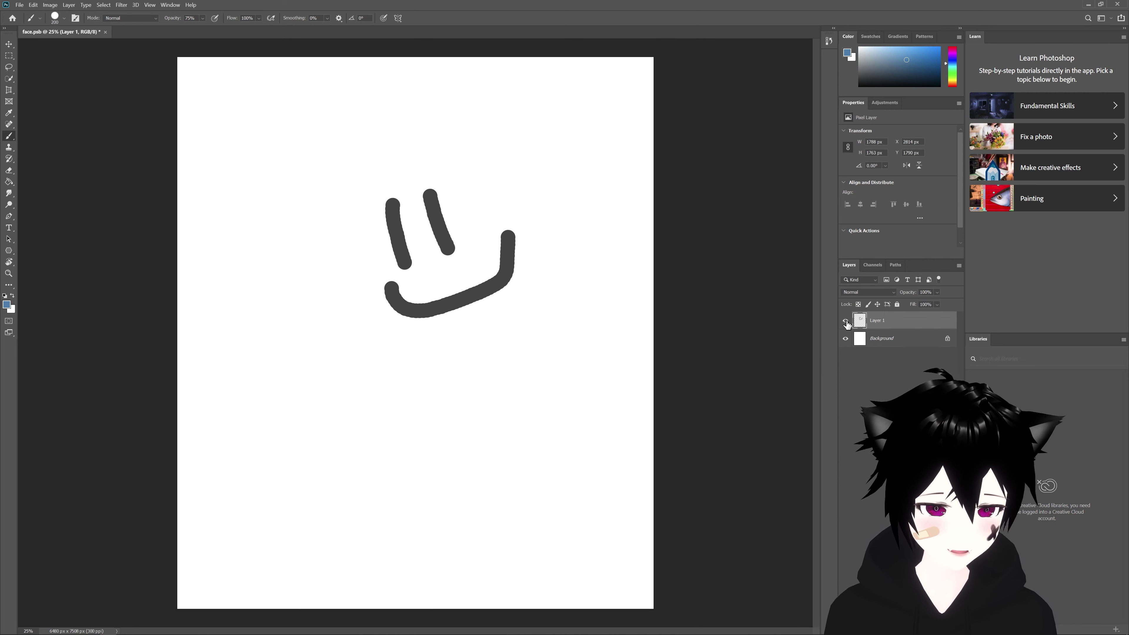
click(847, 322)
click(49, 5)
mouse_move(86, 80)
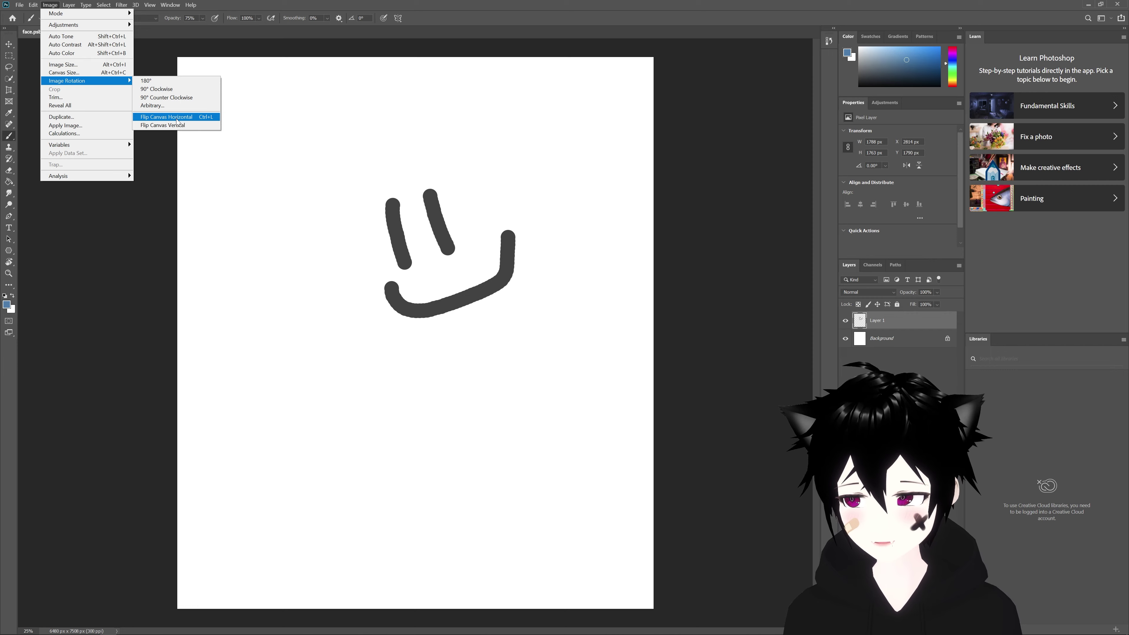
click(177, 119)
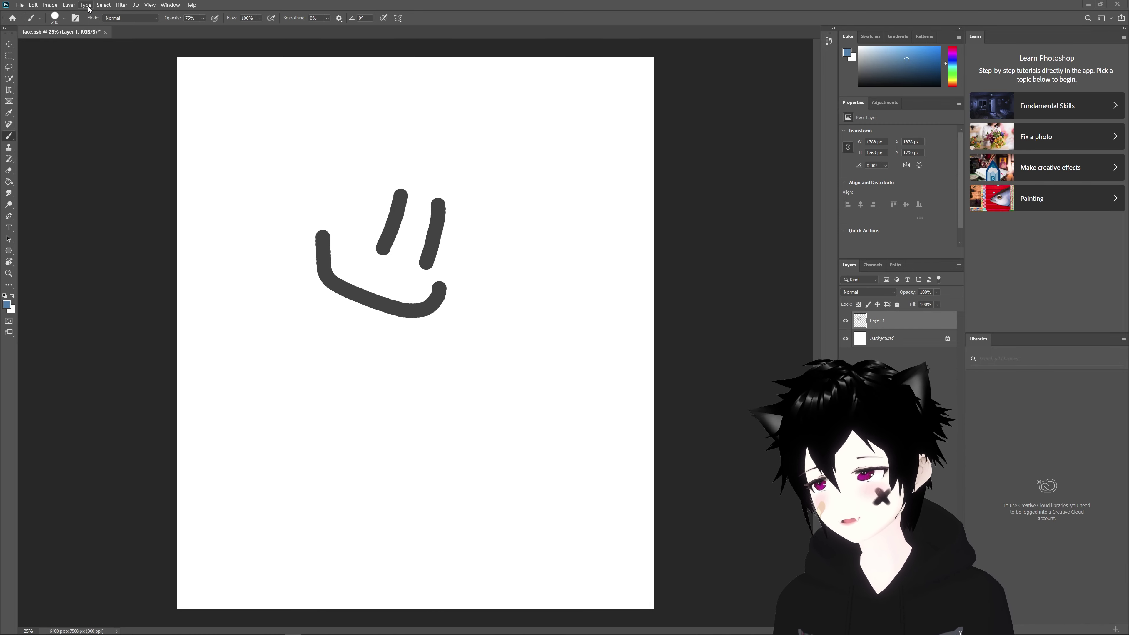
Use Liquify's Forward Warp to push the smiley's stroke into a sharp zigzag point
click(122, 5)
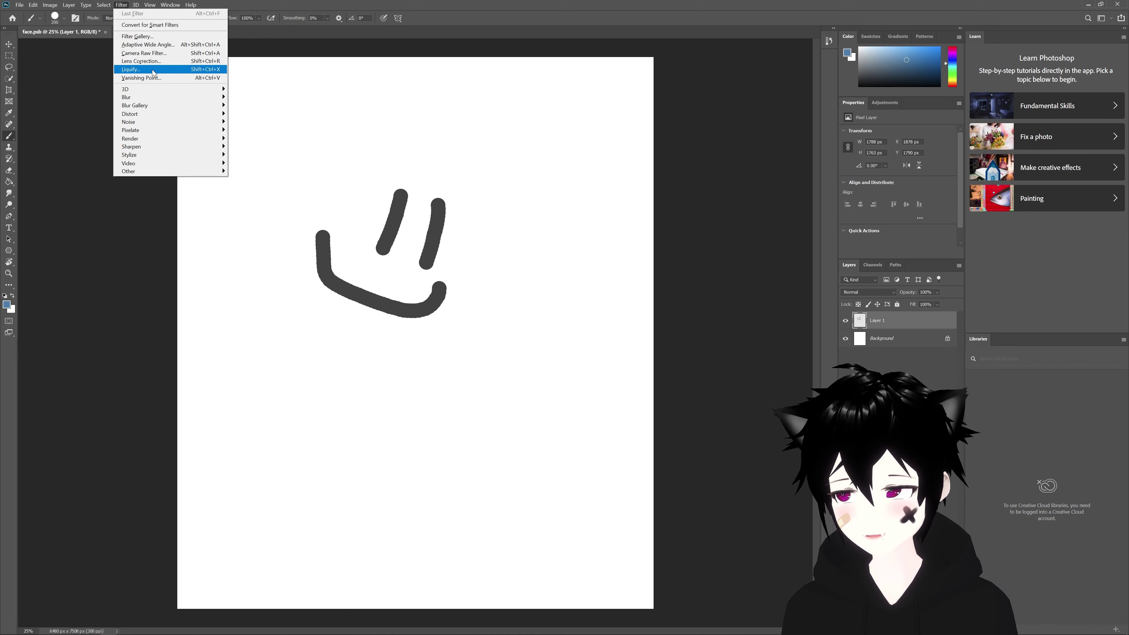
click(882, 322)
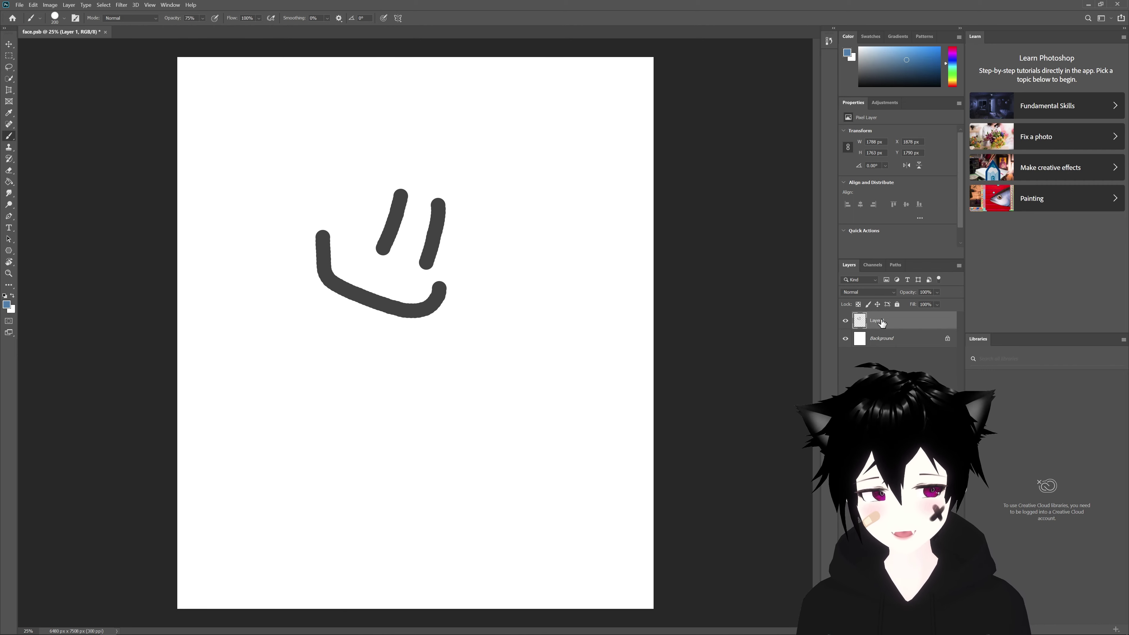
click(121, 5)
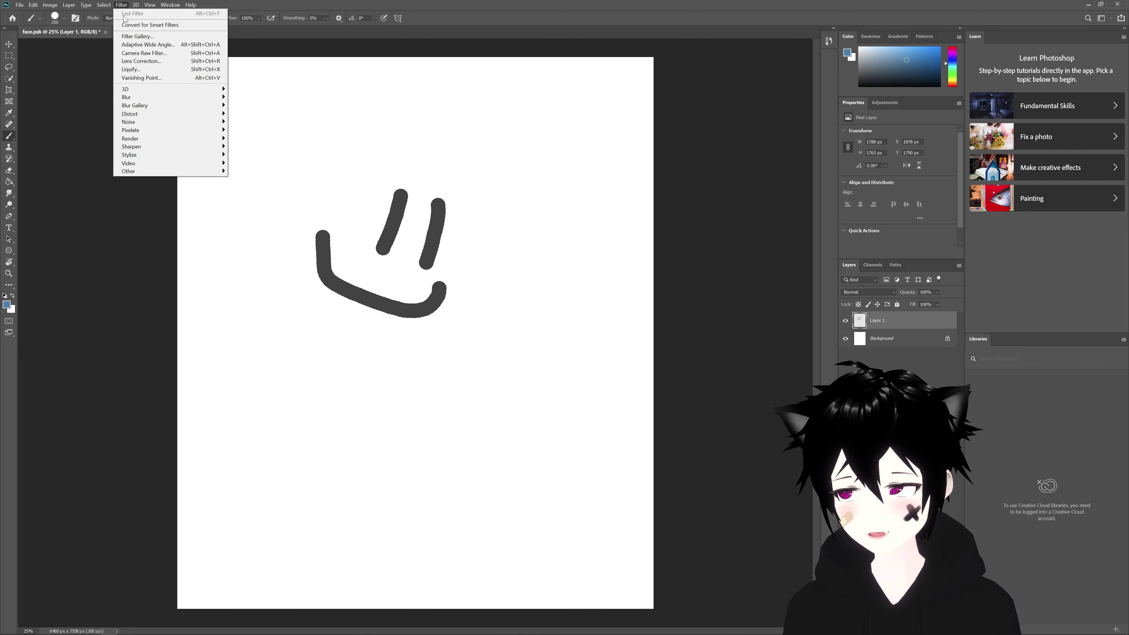
click(164, 70)
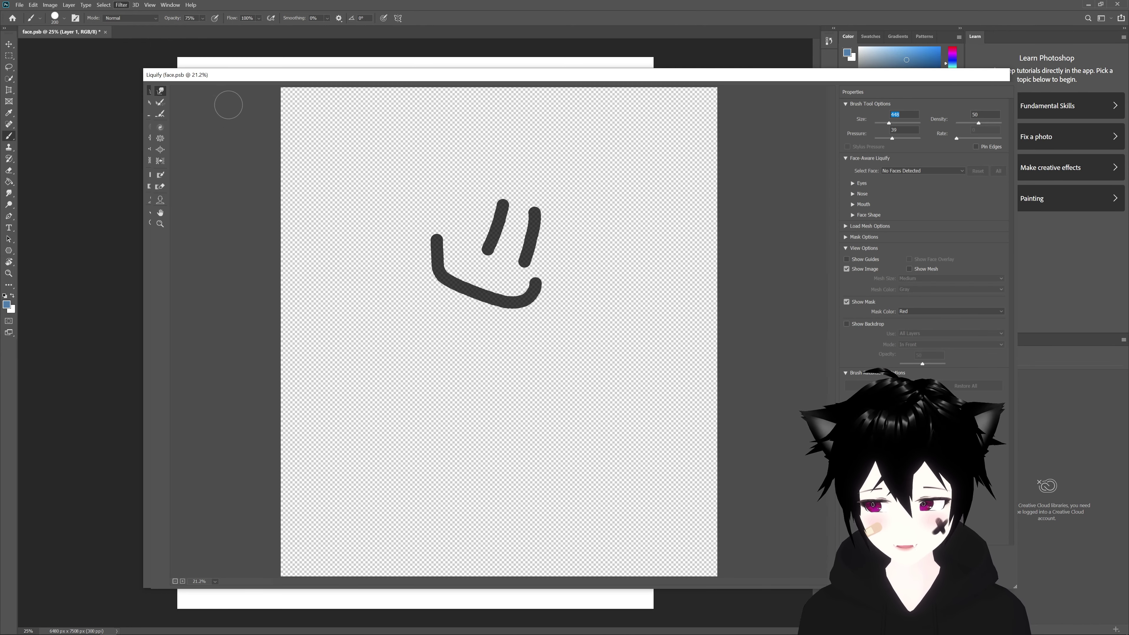
drag(243, 76, 141, 63)
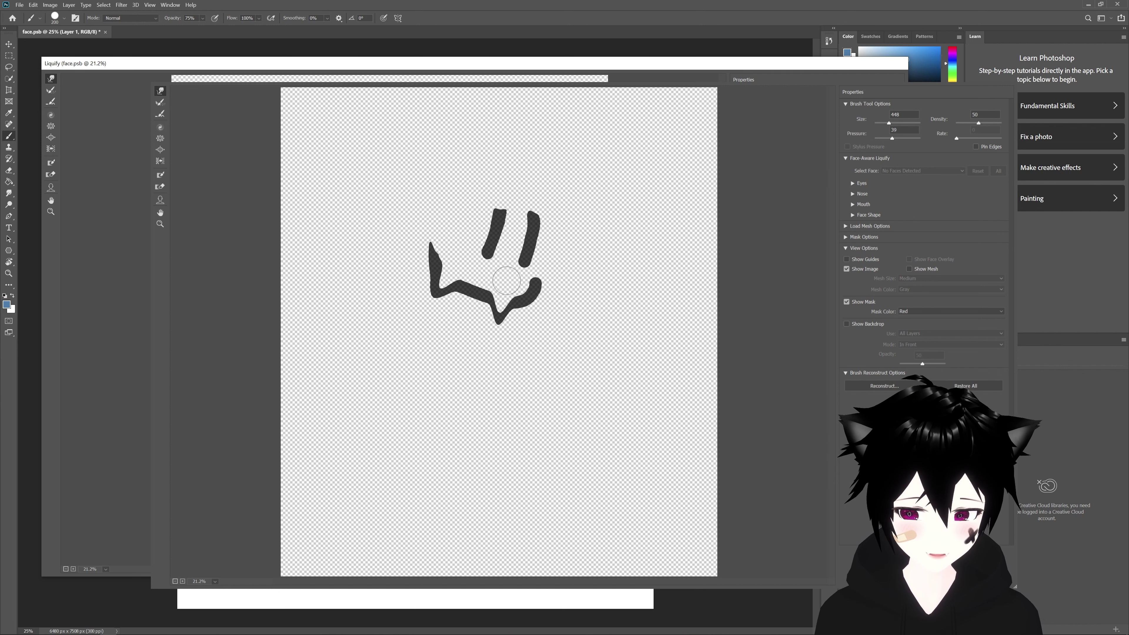
drag(489, 201, 503, 205)
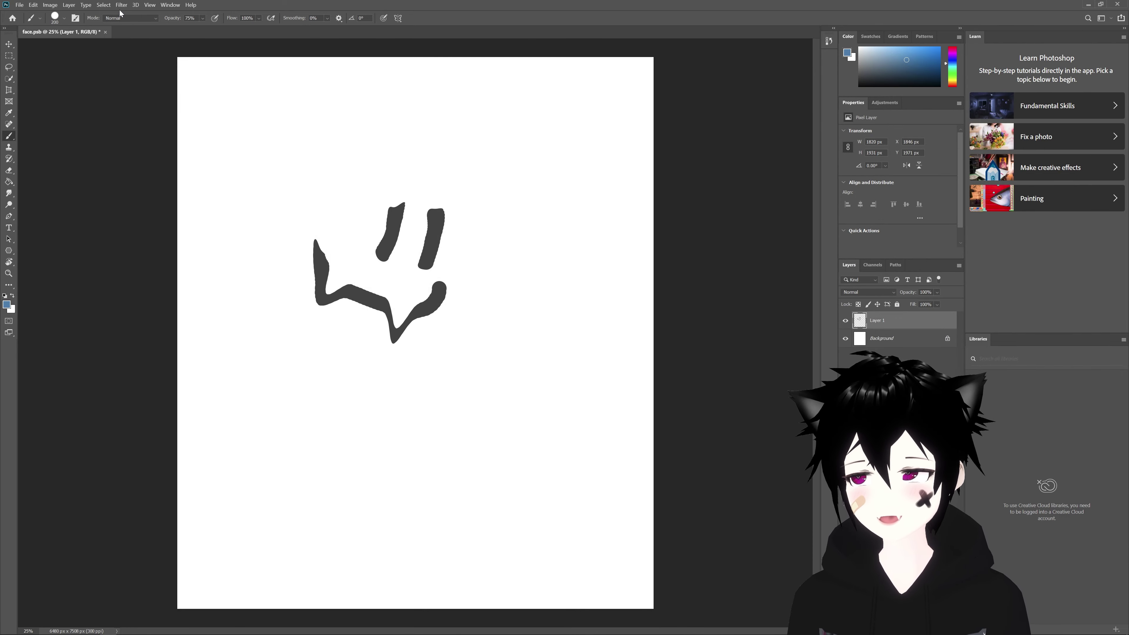
Apply a Gaussian Blur with a 3.4-pixel radius to the Layer 1 smiley strokes
click(121, 4)
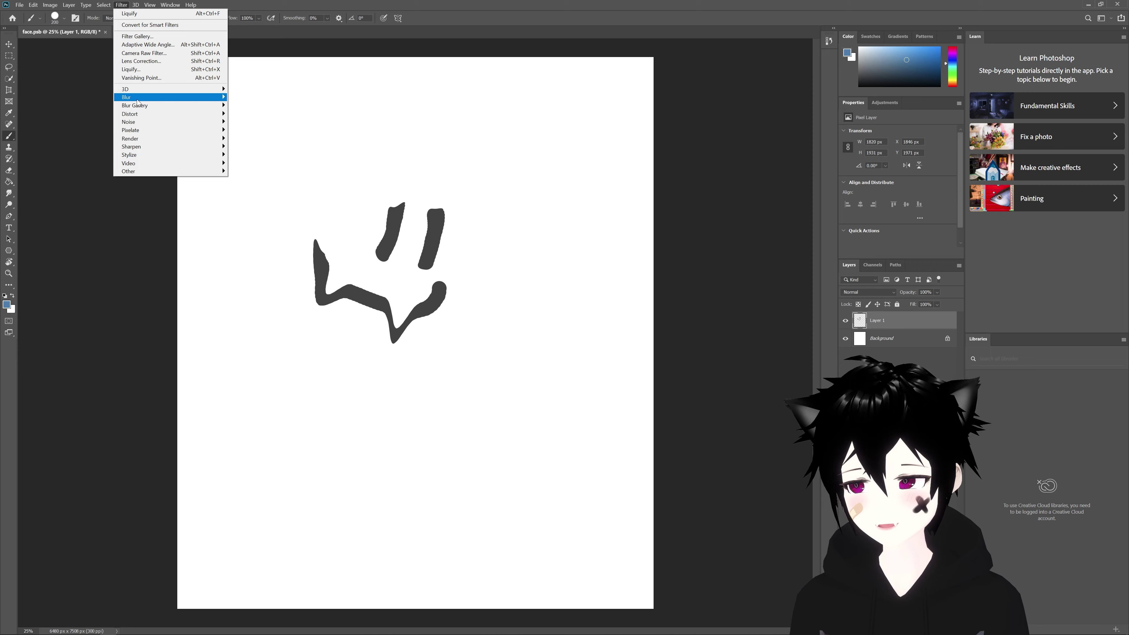
mouse_move(141, 105)
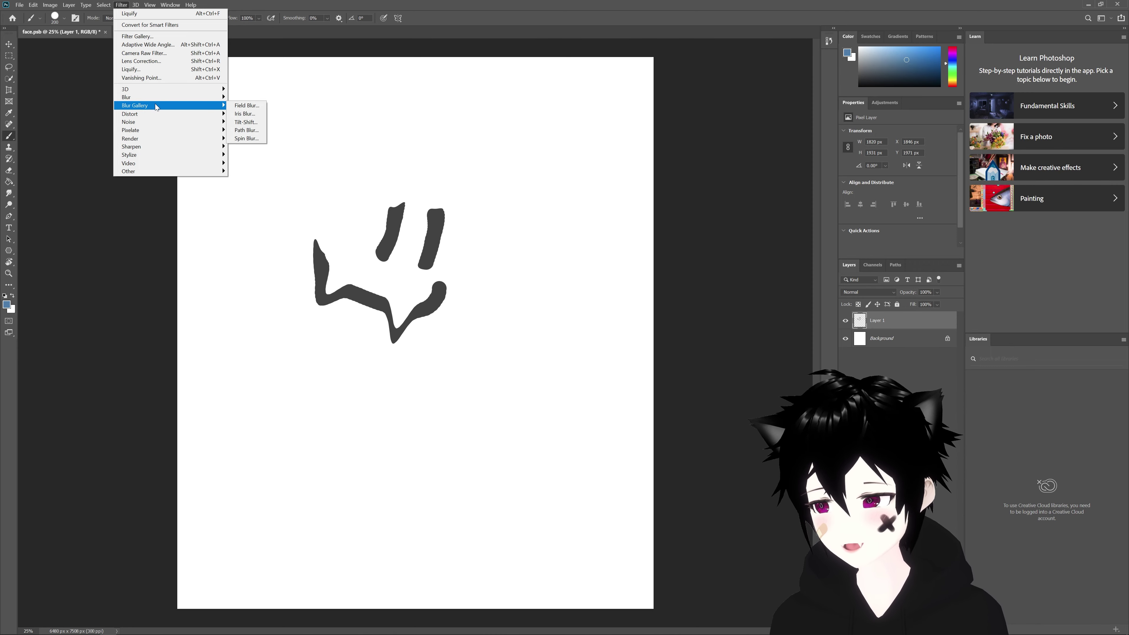
click(249, 130)
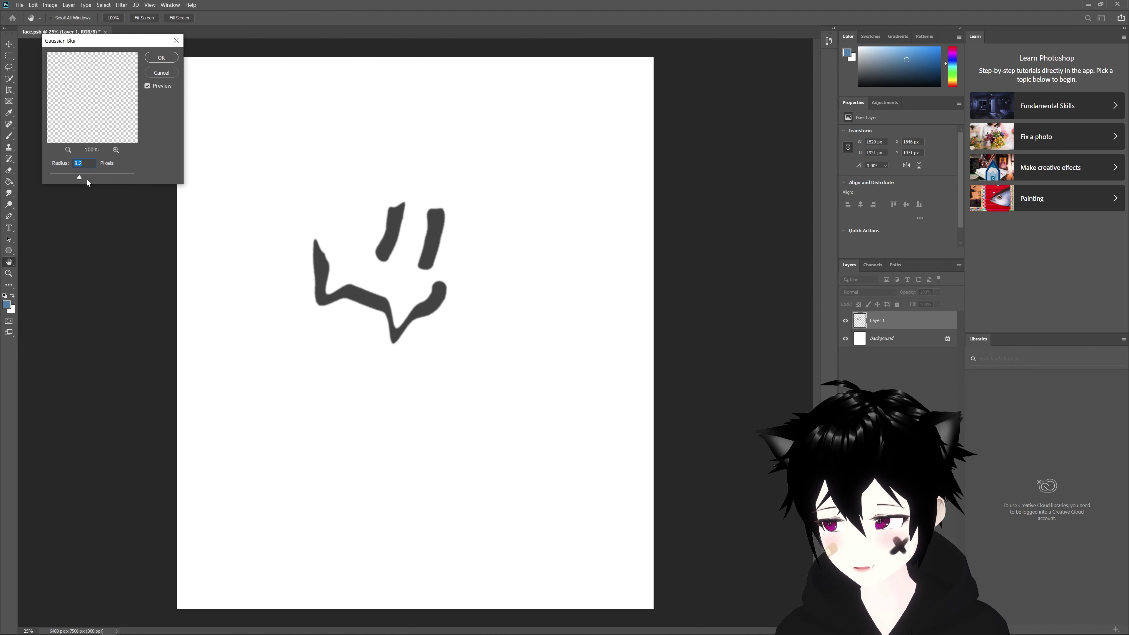
drag(99, 178, 106, 178)
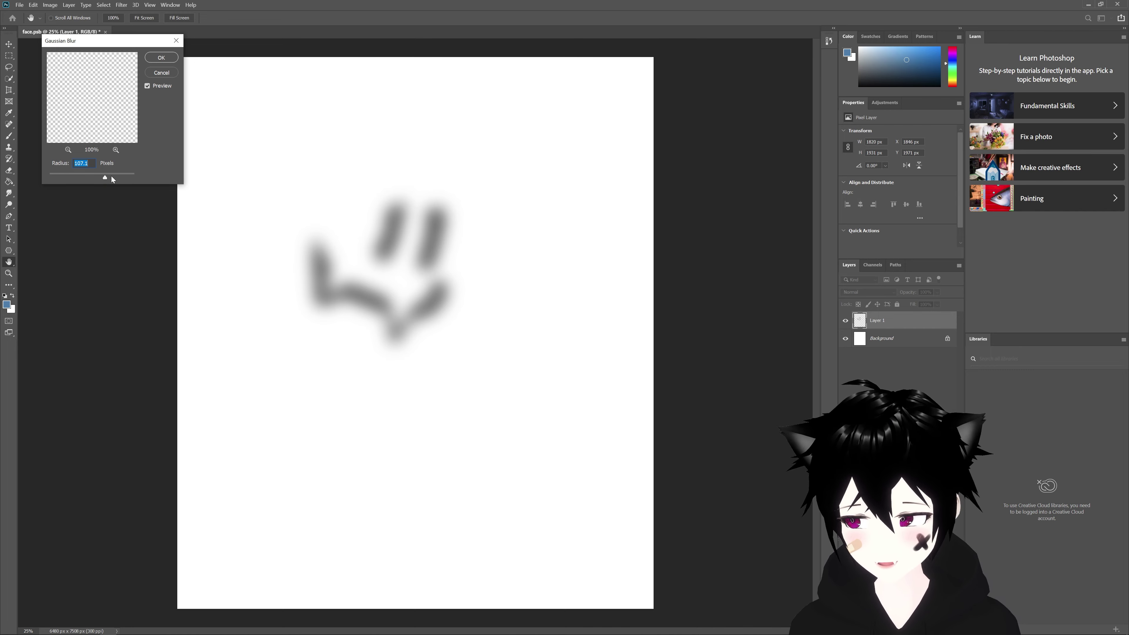
click(128, 176)
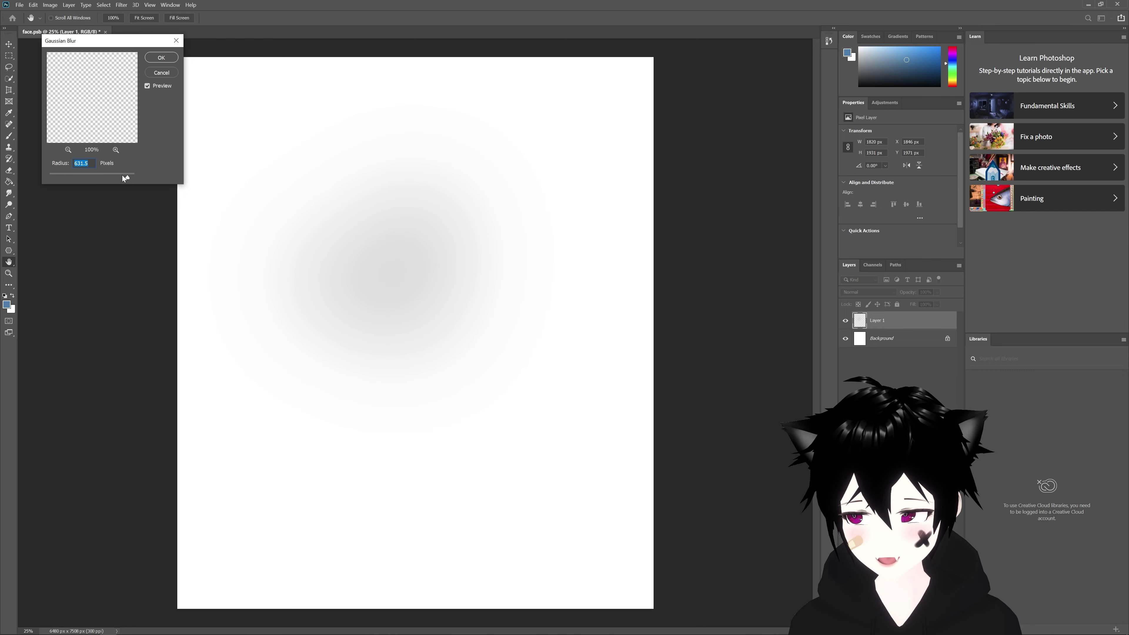
mouse_move(103, 178)
mouse_down()
mouse_move(62, 175)
mouse_move(100, 178)
mouse_up()
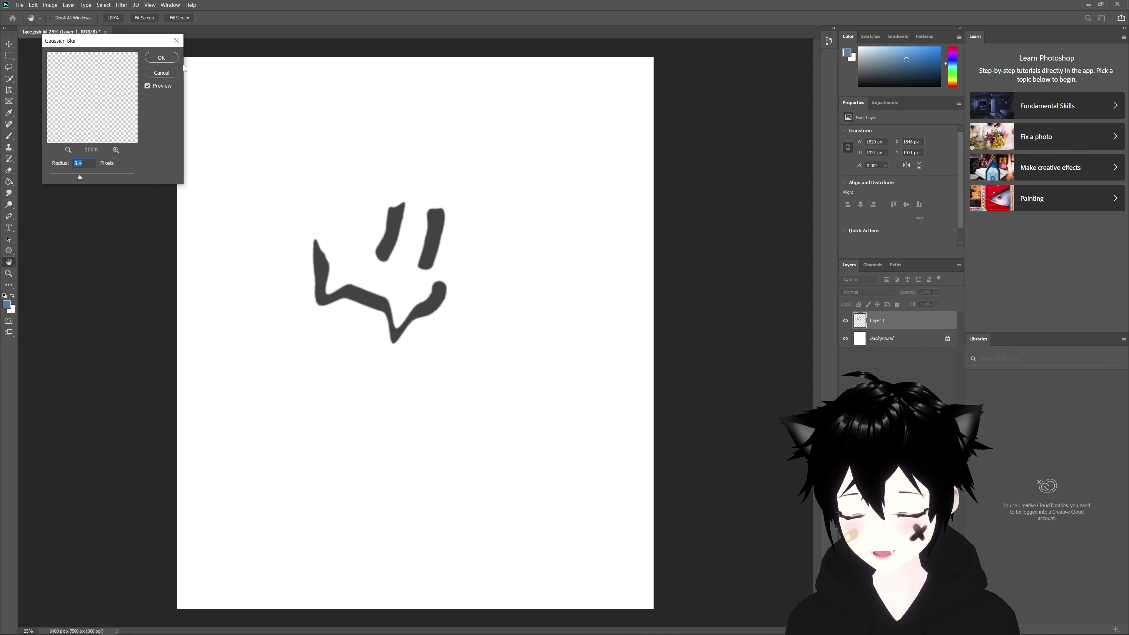
click(162, 57)
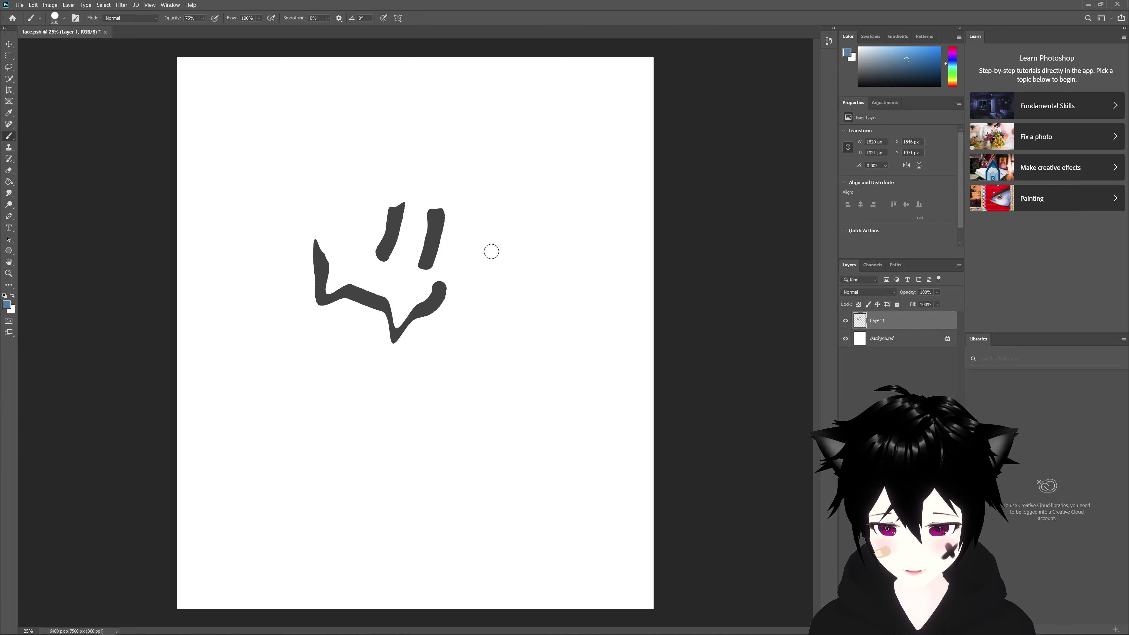
Undo the Gaussian Blur, then browse the Filter menu without applying anything
key(ctrl+z)
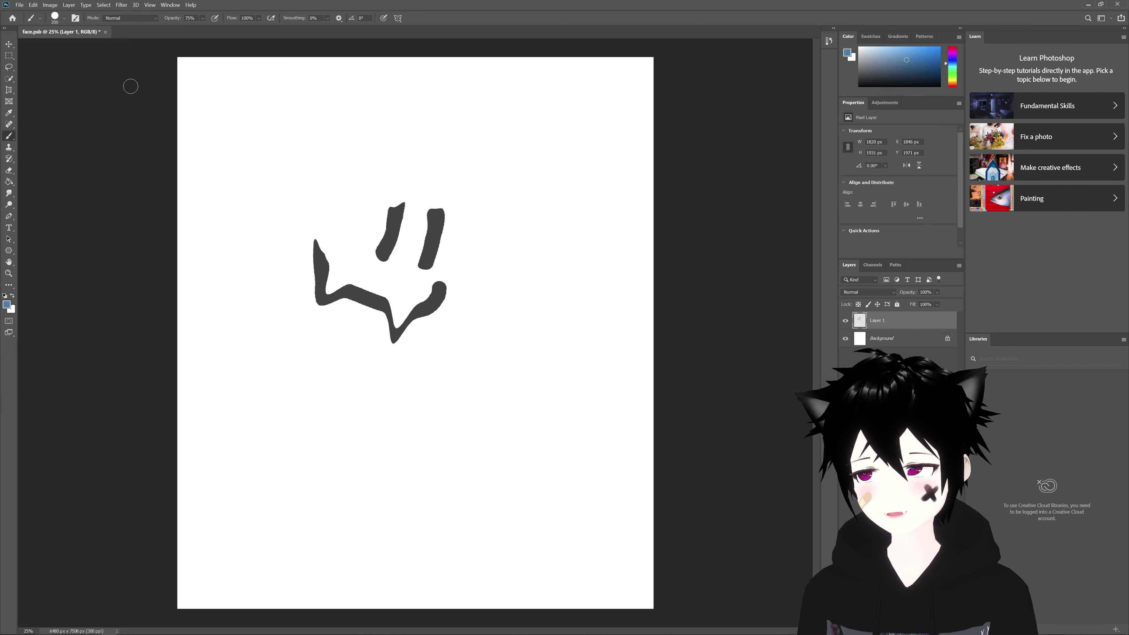
click(87, 5)
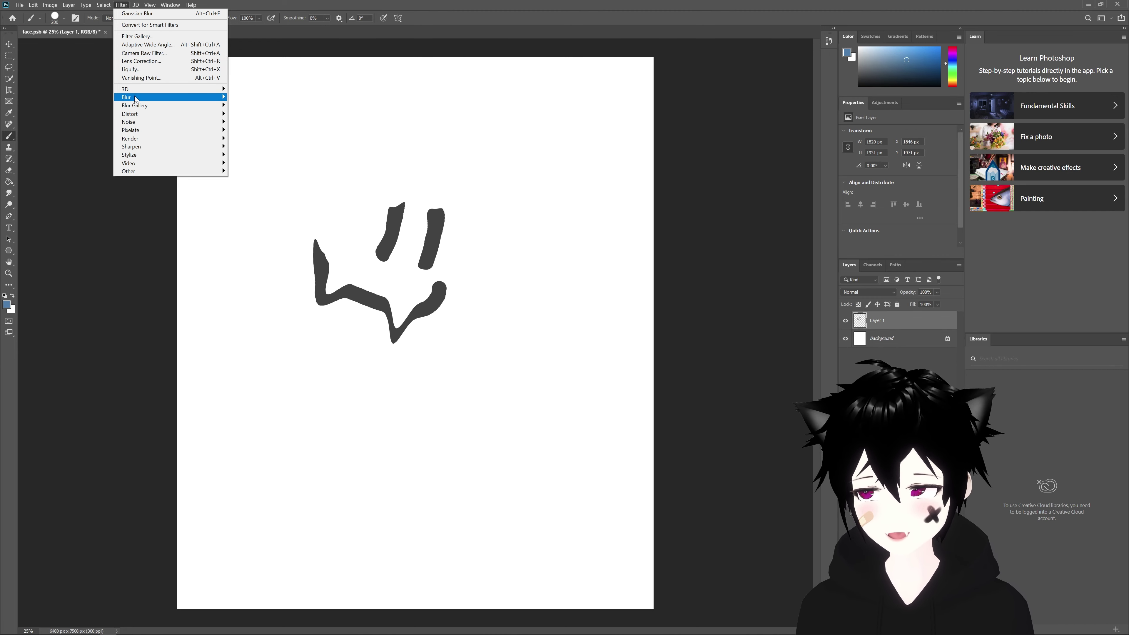
click(286, 107)
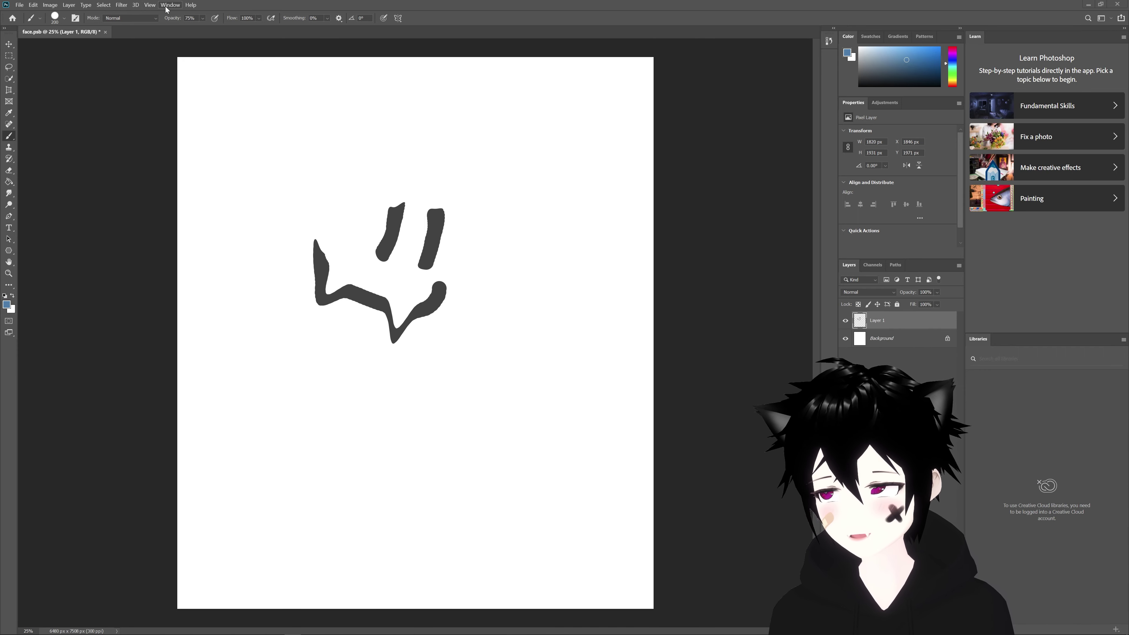
Float the Color panel and close the floating Properties, Layers and Paths panels
click(150, 5)
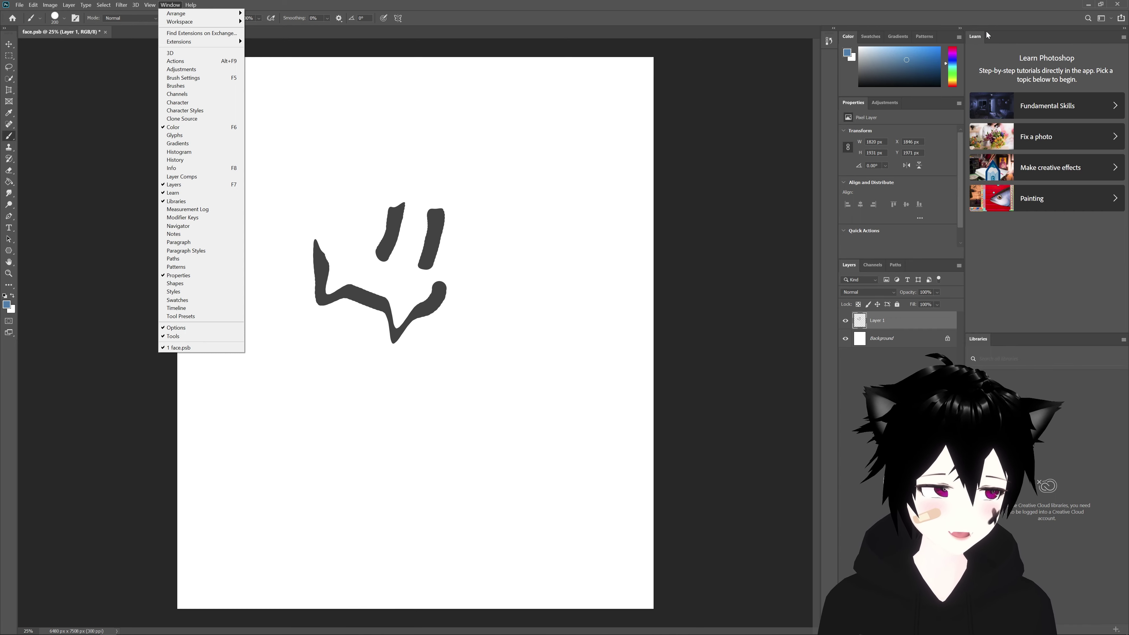
click(269, 196)
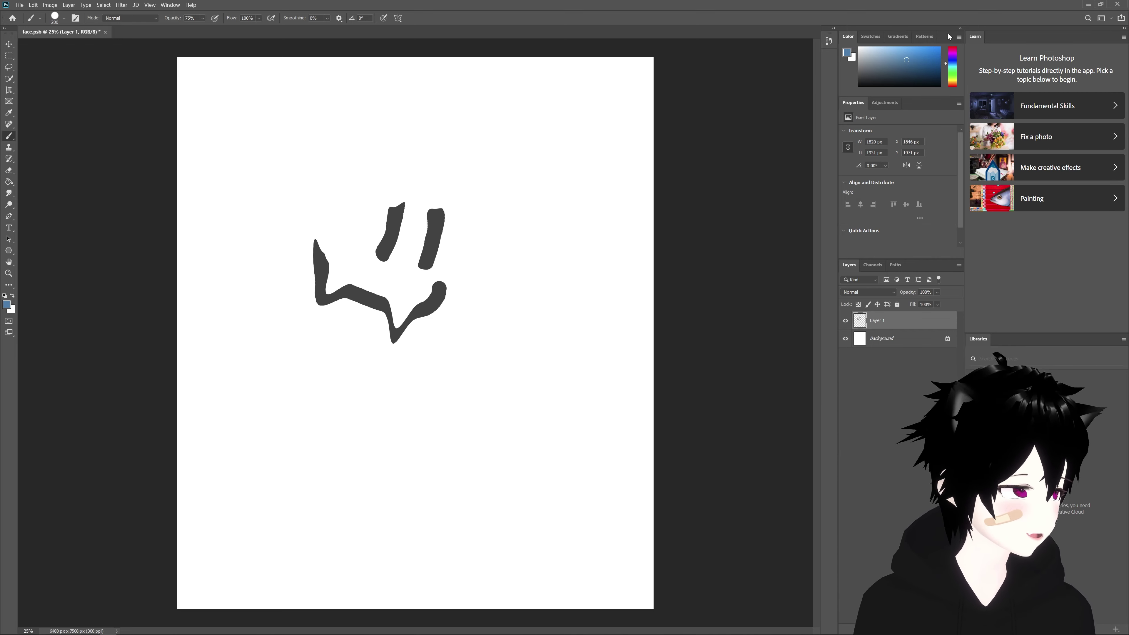
drag(946, 34, 499, 268)
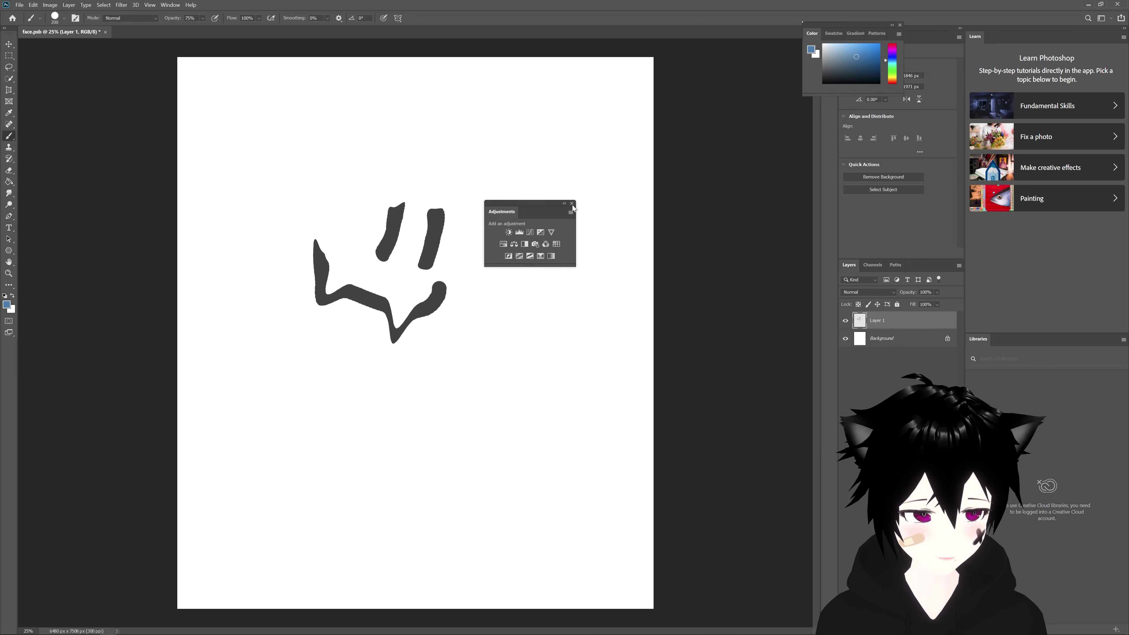
drag(951, 37, 649, 204)
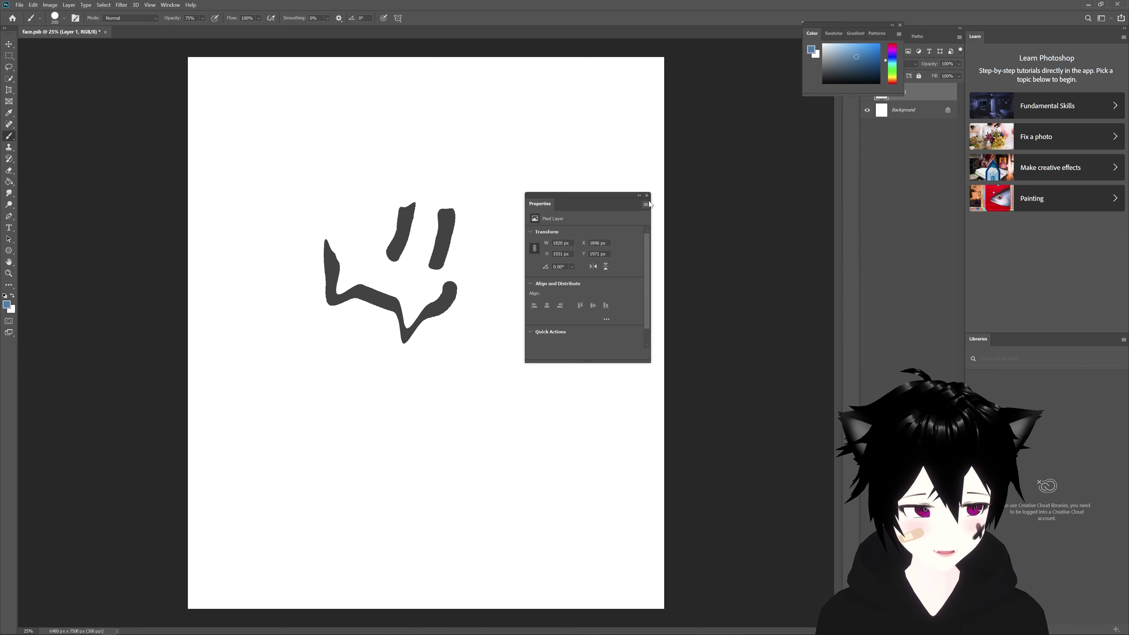
click(647, 195)
drag(935, 41, 347, 287)
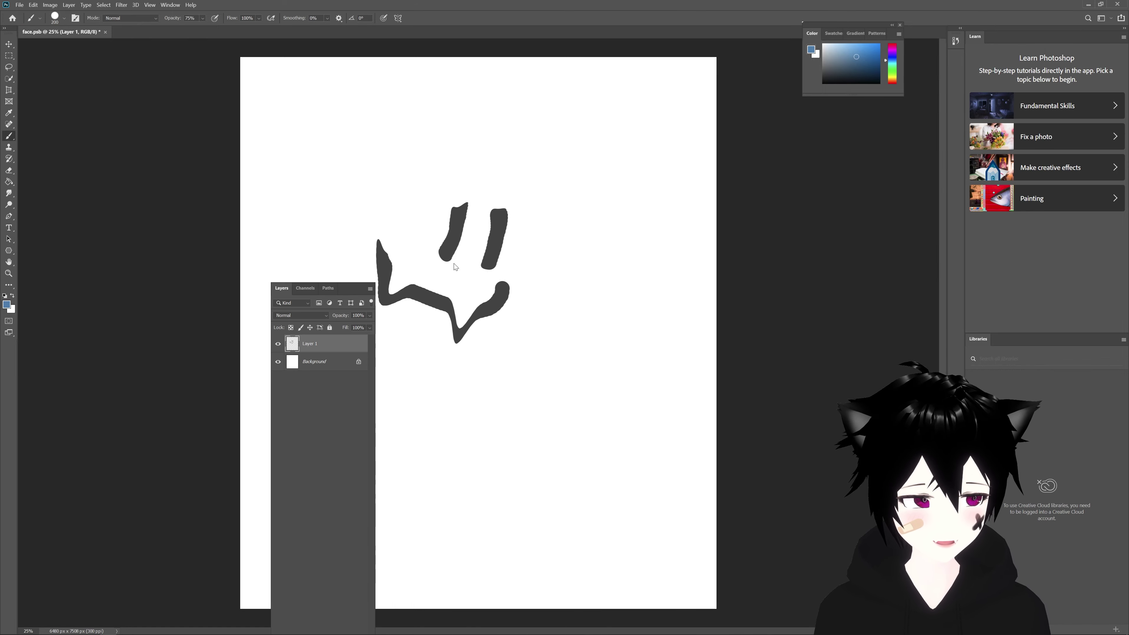
click(373, 280)
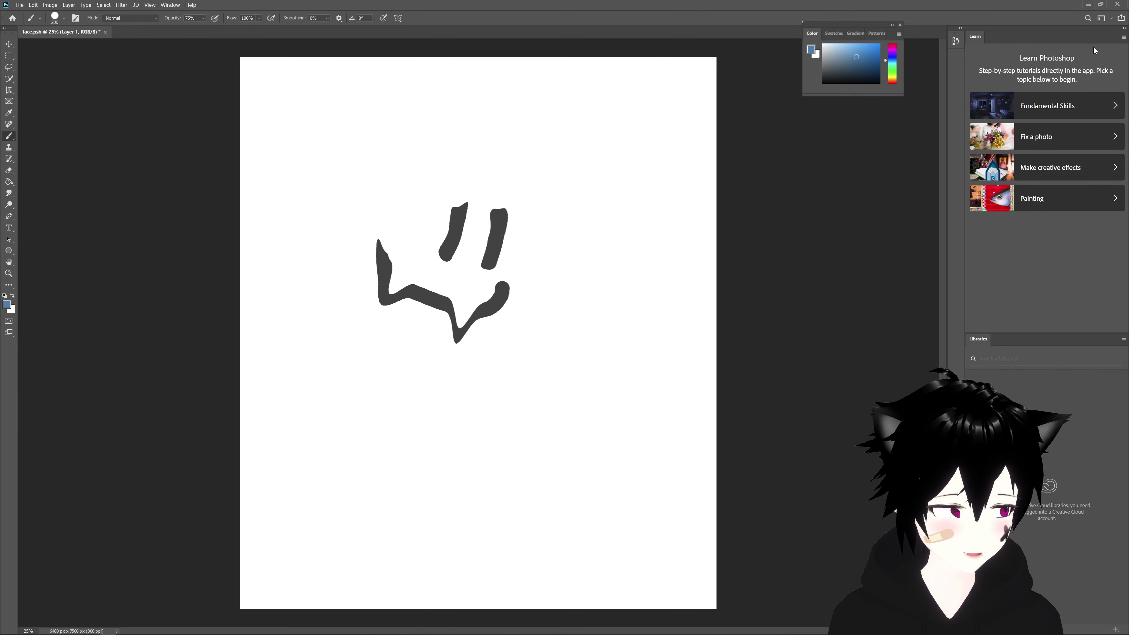
Close the floating Learn and Libraries panels and reset the Essentials workspace
drag(975, 37, 348, 136)
click(497, 128)
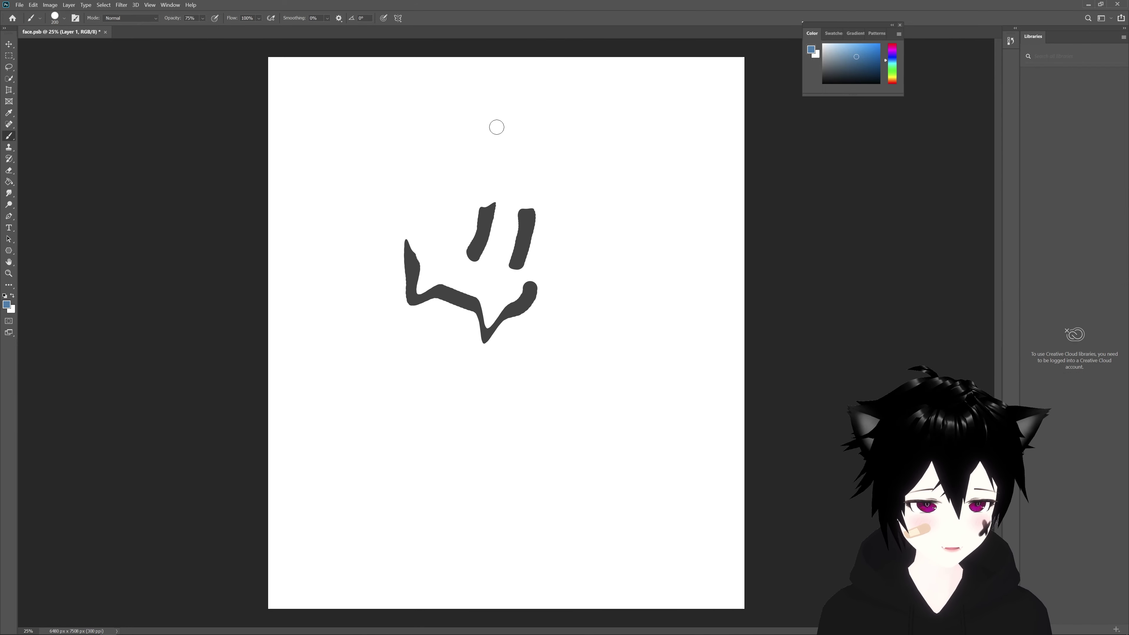
drag(1029, 38, 643, 165)
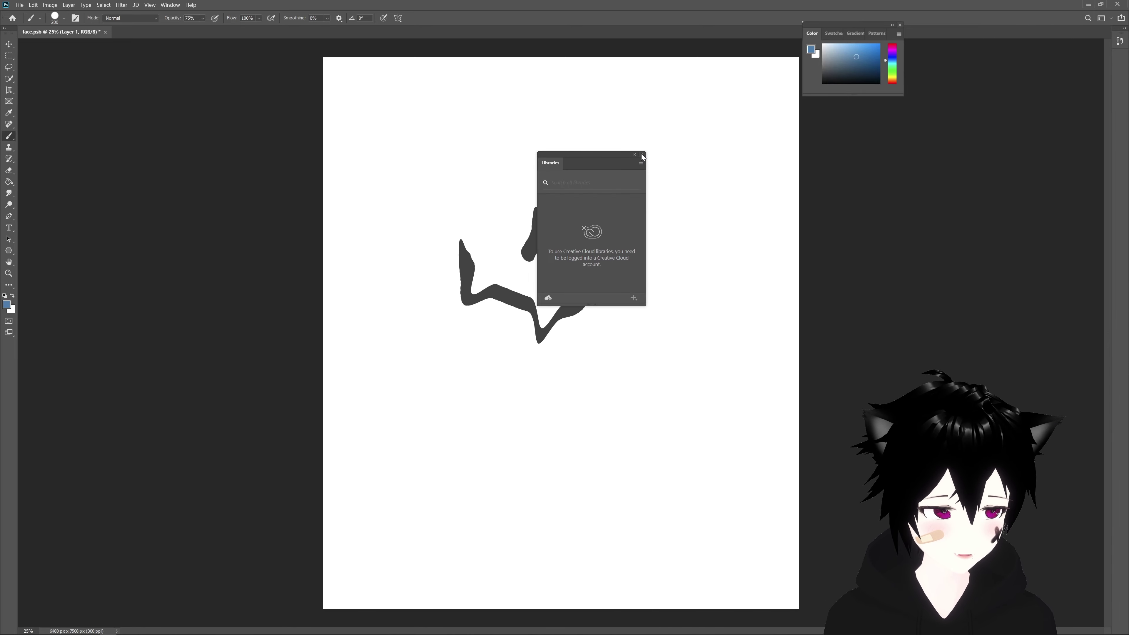
click(642, 155)
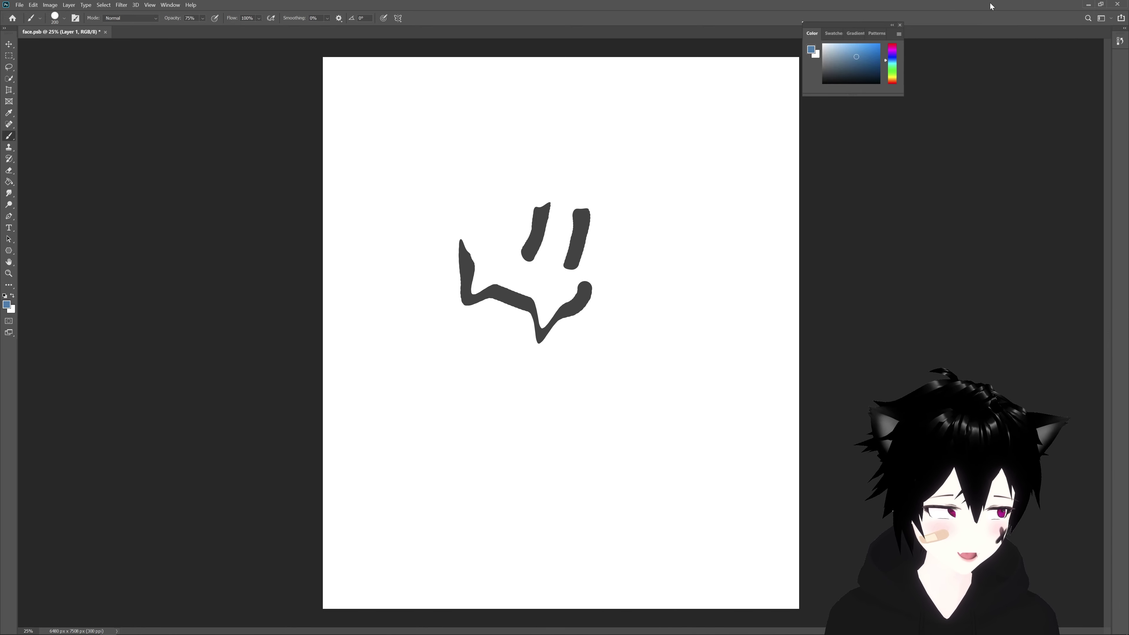
click(1111, 18)
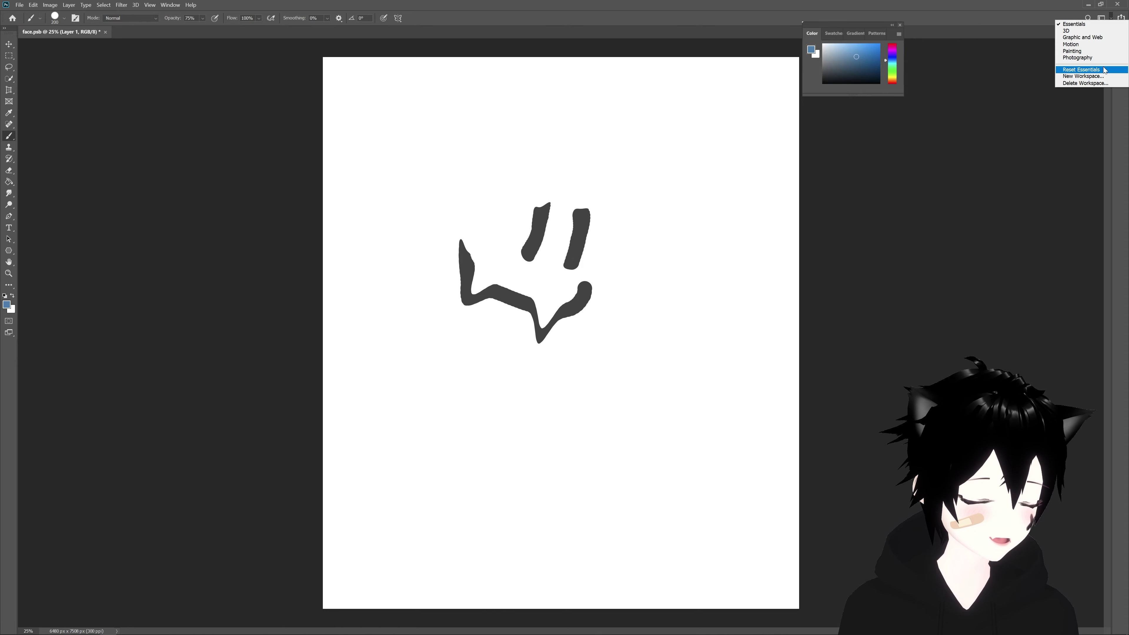
click(1080, 69)
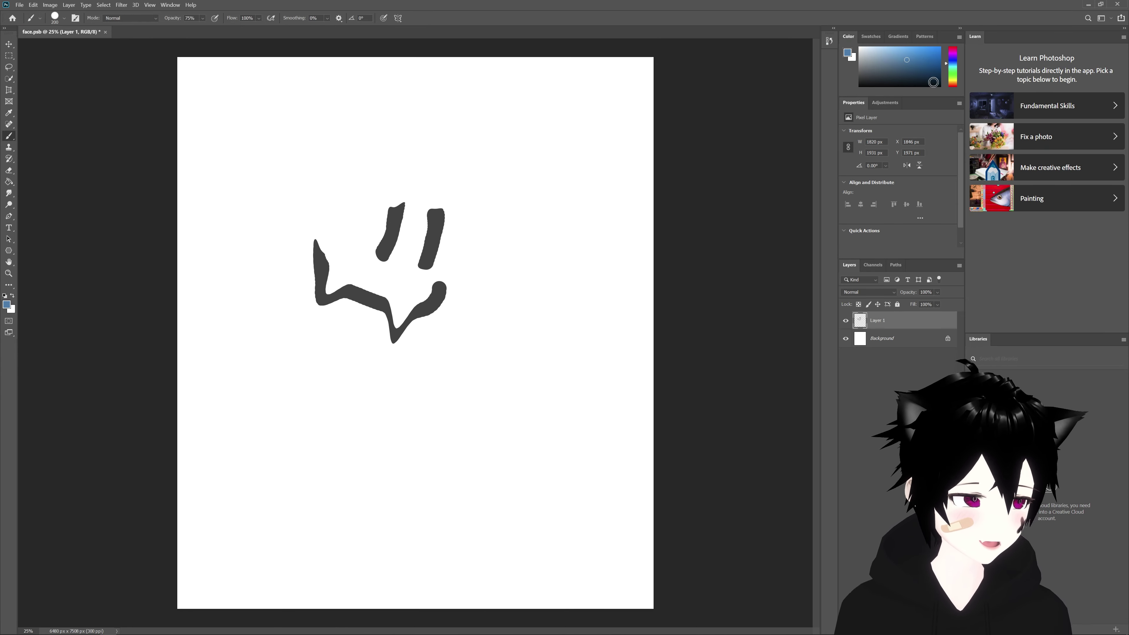
Float the Patterns panel and move the tools column beside it, right of the canvas
mouse_move(515, 57)
mouse_down()
mouse_move(445, 56)
mouse_move(900, 27)
mouse_move(458, 227)
mouse_up()
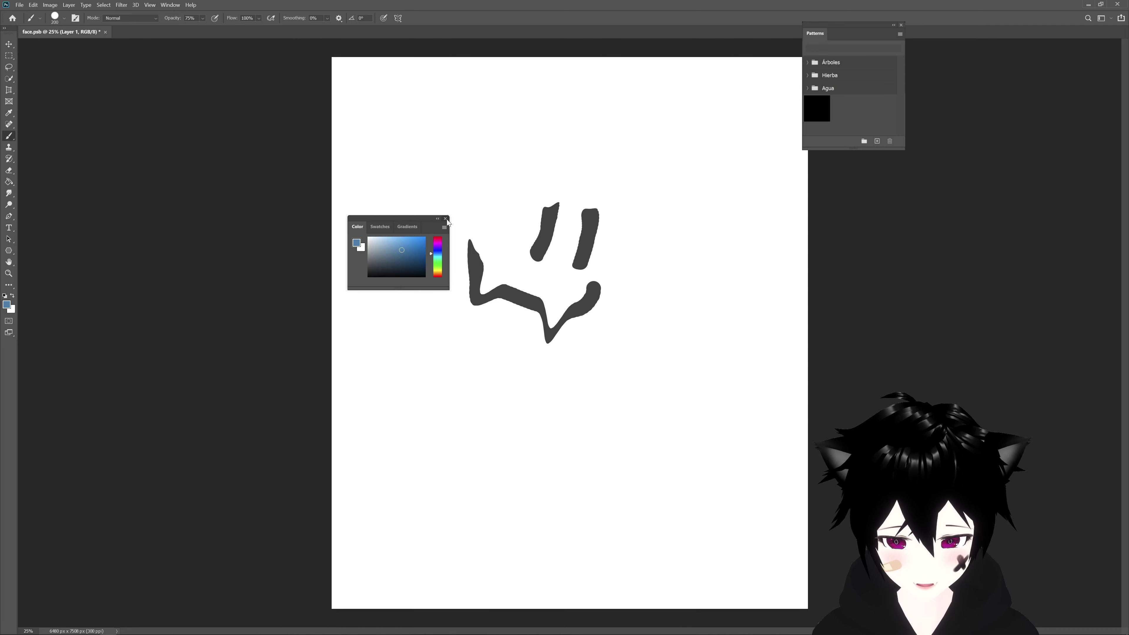
mouse_move(9, 27)
mouse_down()
mouse_move(925, 87)
mouse_move(851, 152)
mouse_move(851, 49)
mouse_move(955, 53)
mouse_move(934, 52)
mouse_up()
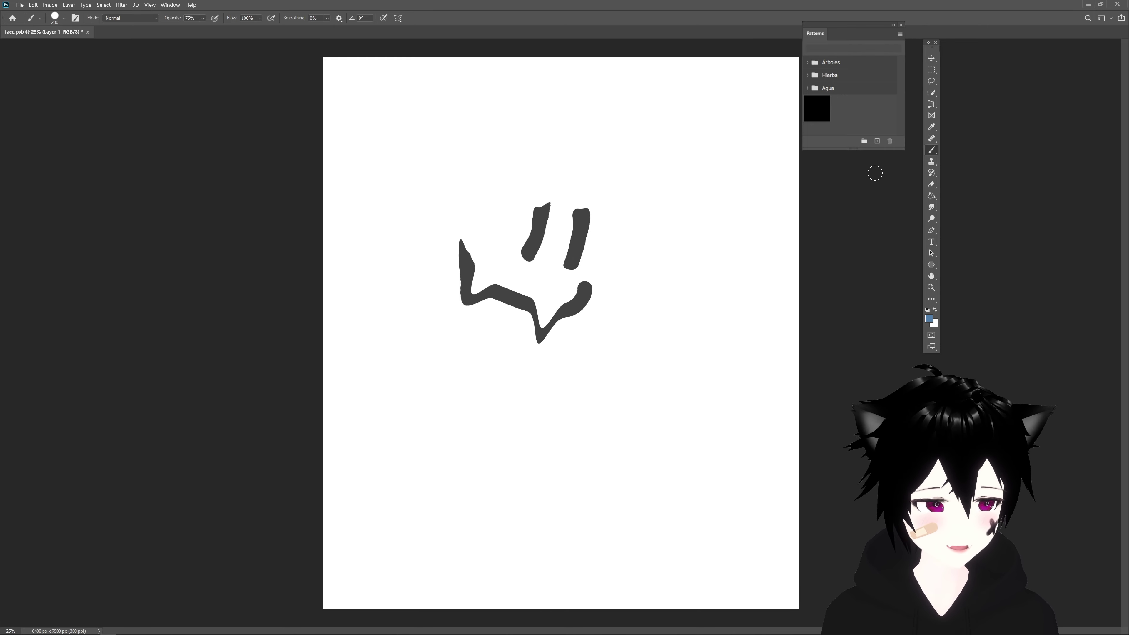
click(170, 5)
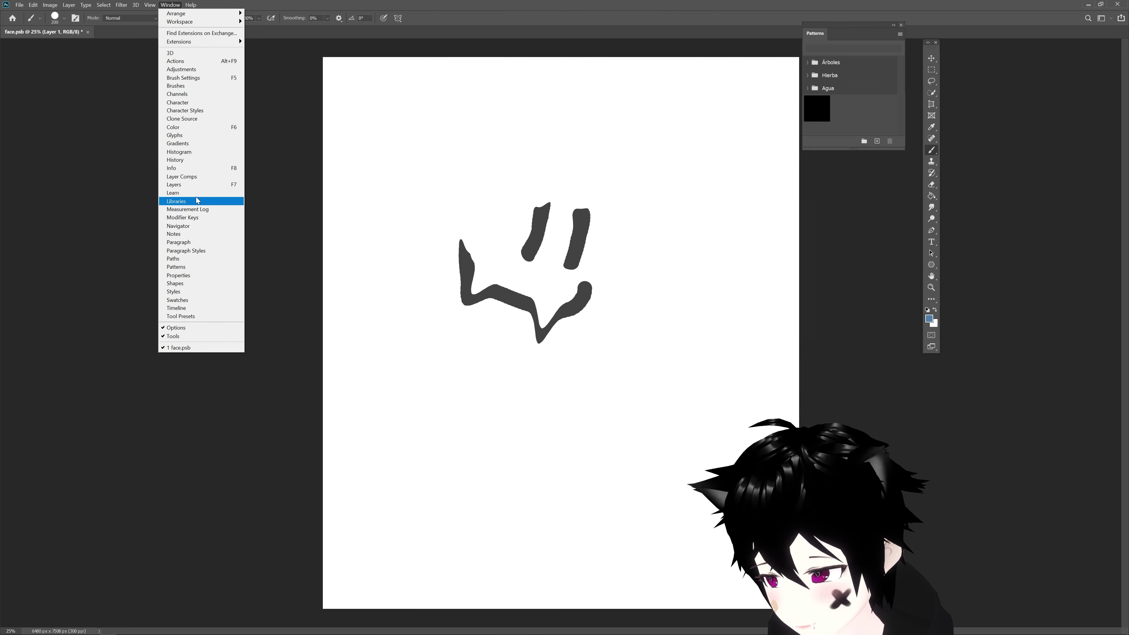
Show the Properties, Layers, Learn and Libraries panels and arrange them over the canvas
click(199, 186)
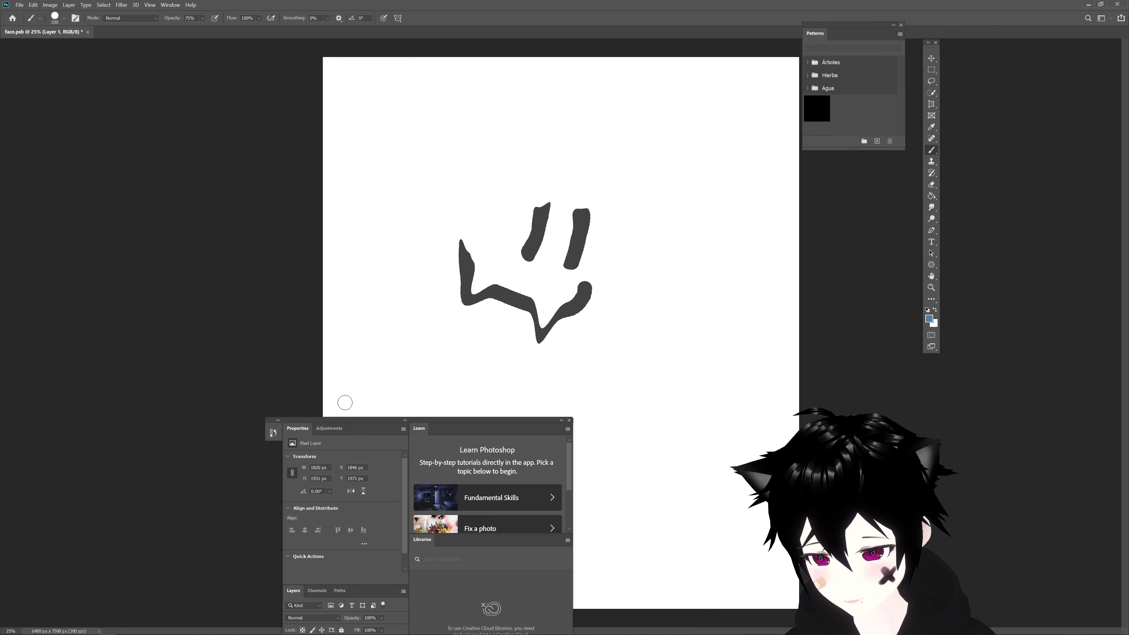
drag(361, 426, 364, 430)
drag(459, 430, 445, 425)
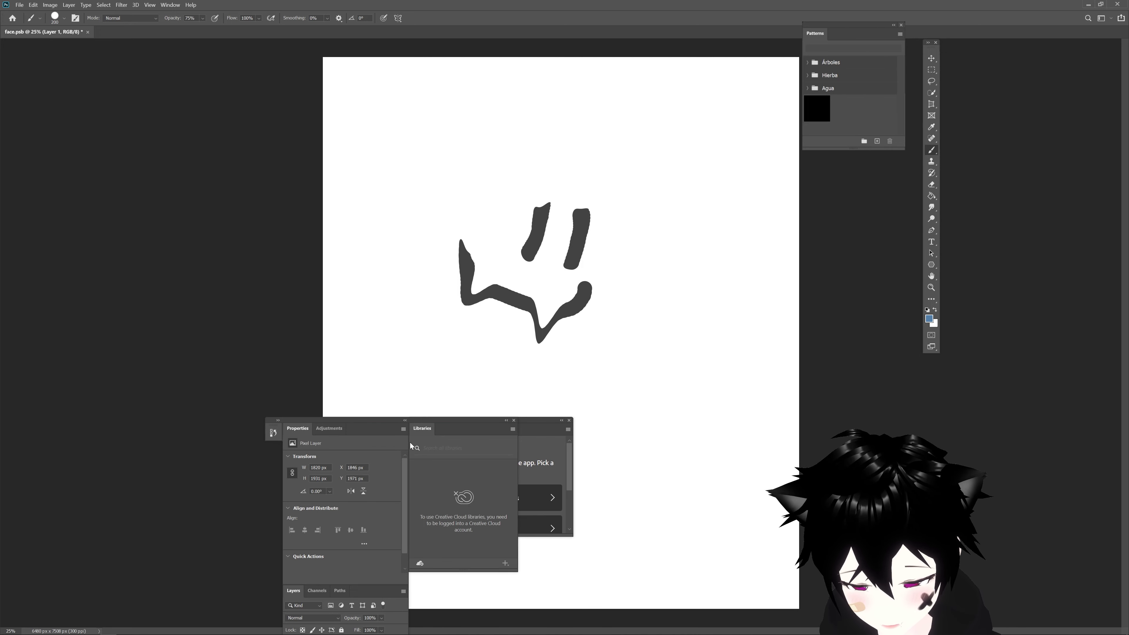
drag(303, 422, 223, 125)
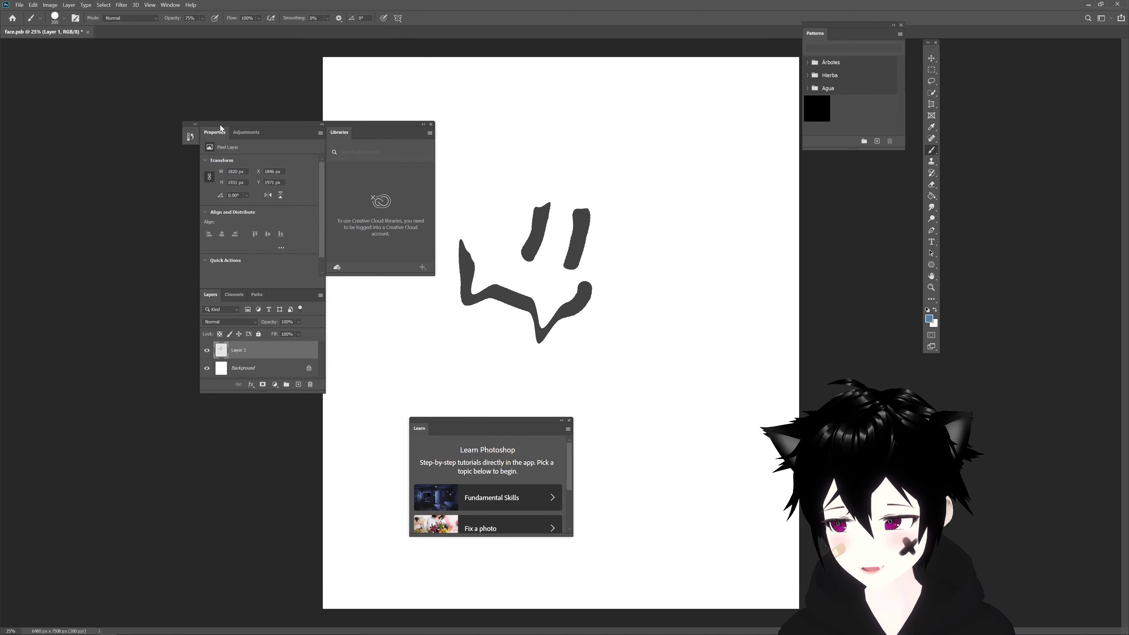
drag(221, 128, 193, 138)
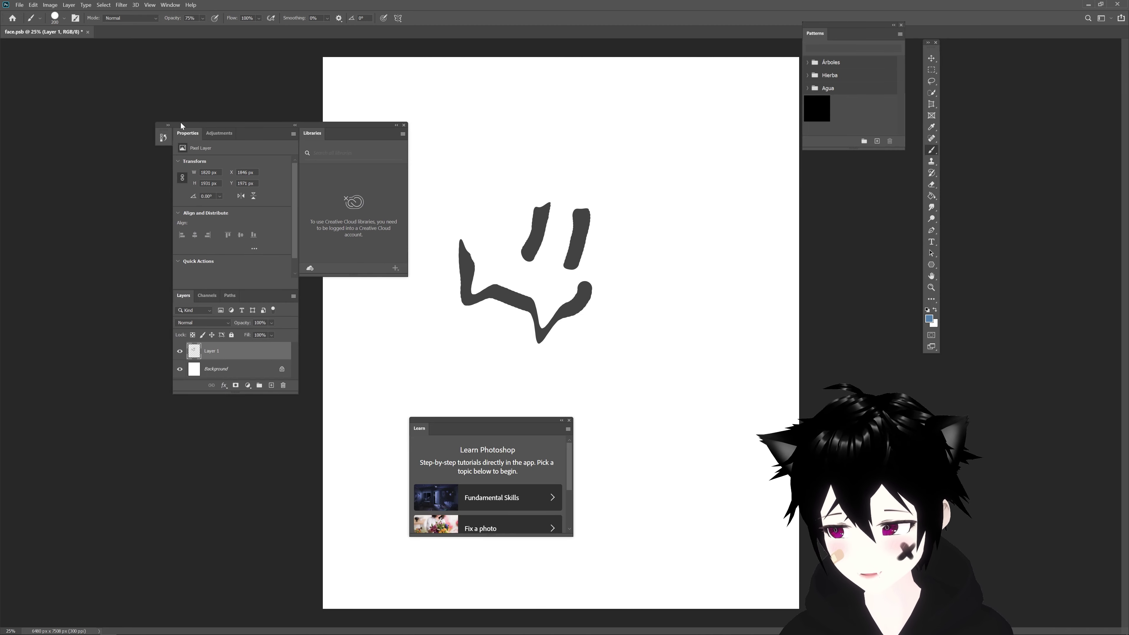
drag(193, 129, 231, 134)
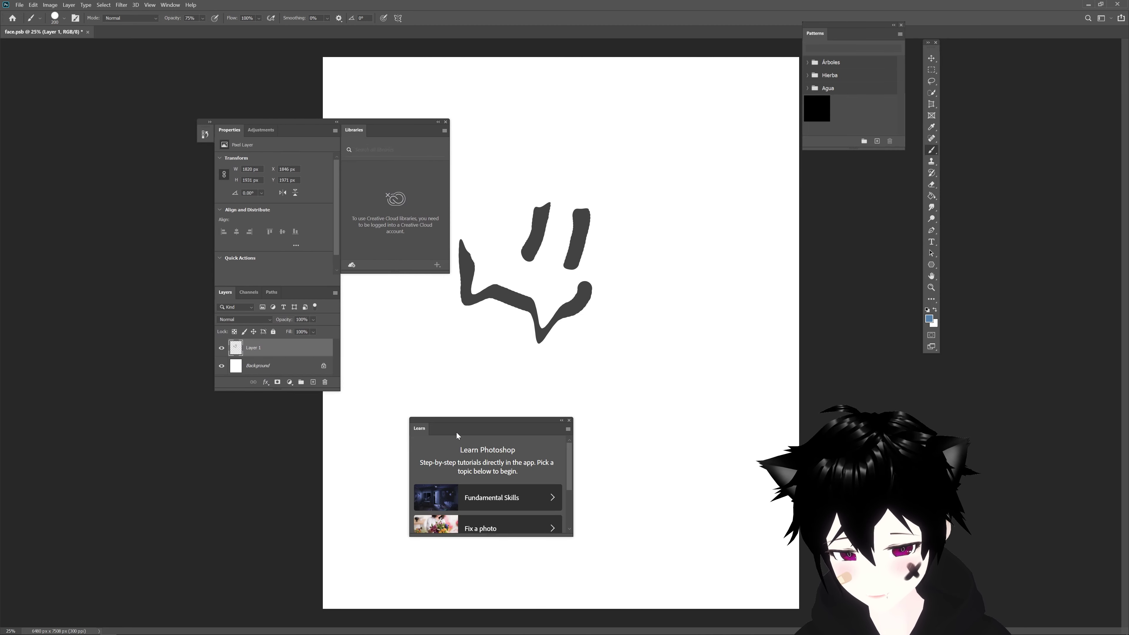
drag(457, 435, 576, 129)
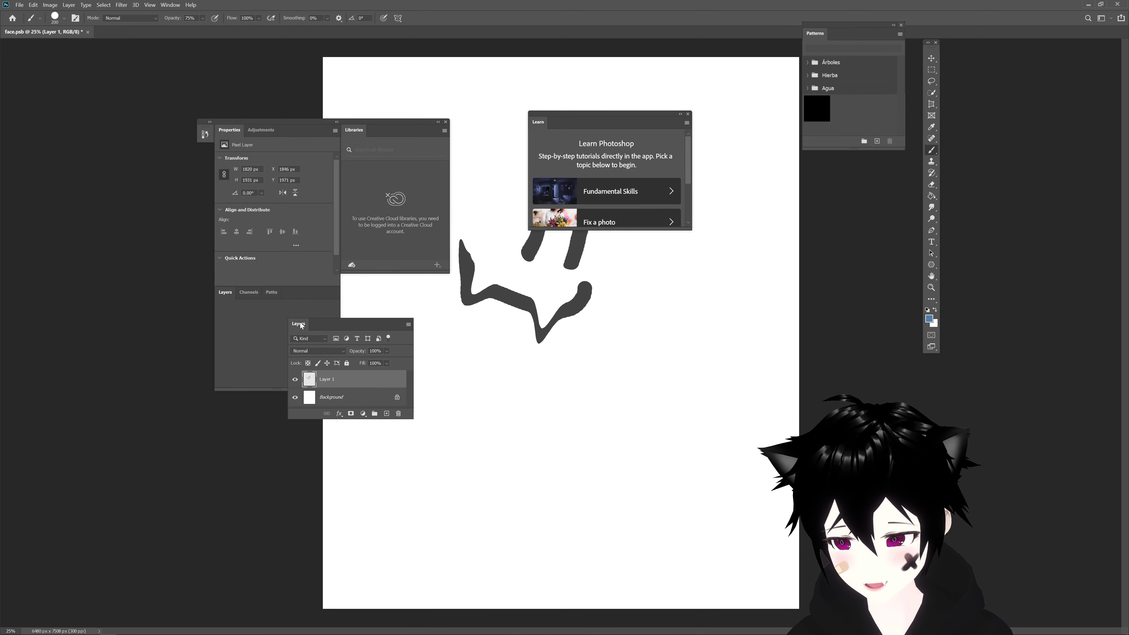
Move the Layers panel to the right edge and dock Properties above it
drag(231, 299, 765, 385)
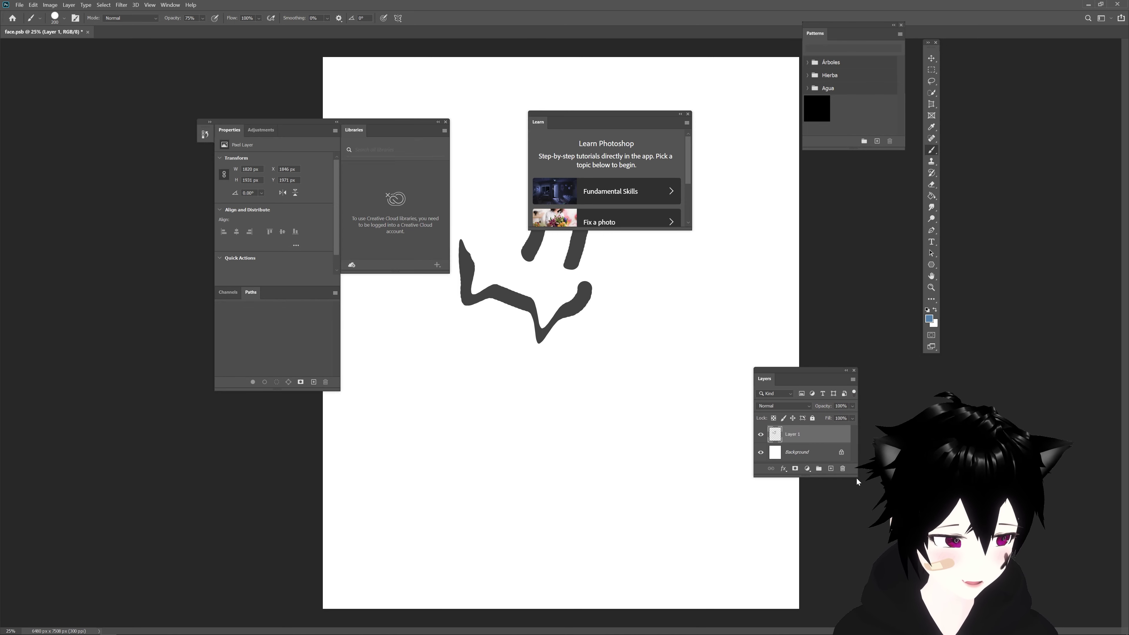
mouse_move(857, 476)
mouse_down()
mouse_move(883, 506)
mouse_move(885, 535)
mouse_up()
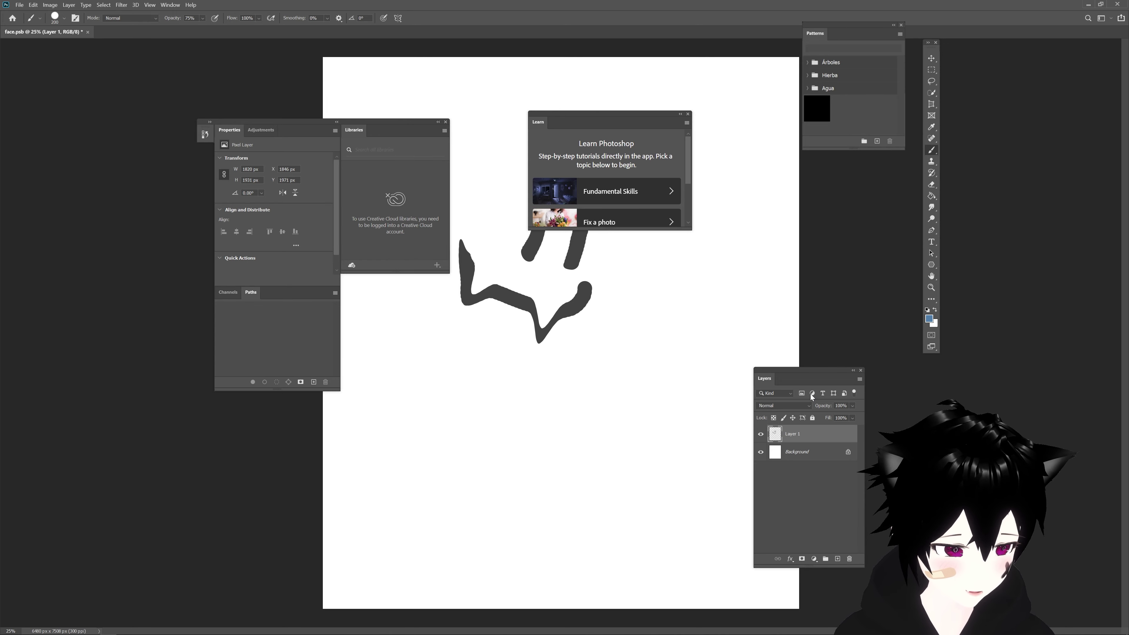
mouse_move(770, 381)
mouse_down()
mouse_move(780, 365)
mouse_move(876, 368)
mouse_move(1124, 398)
mouse_up()
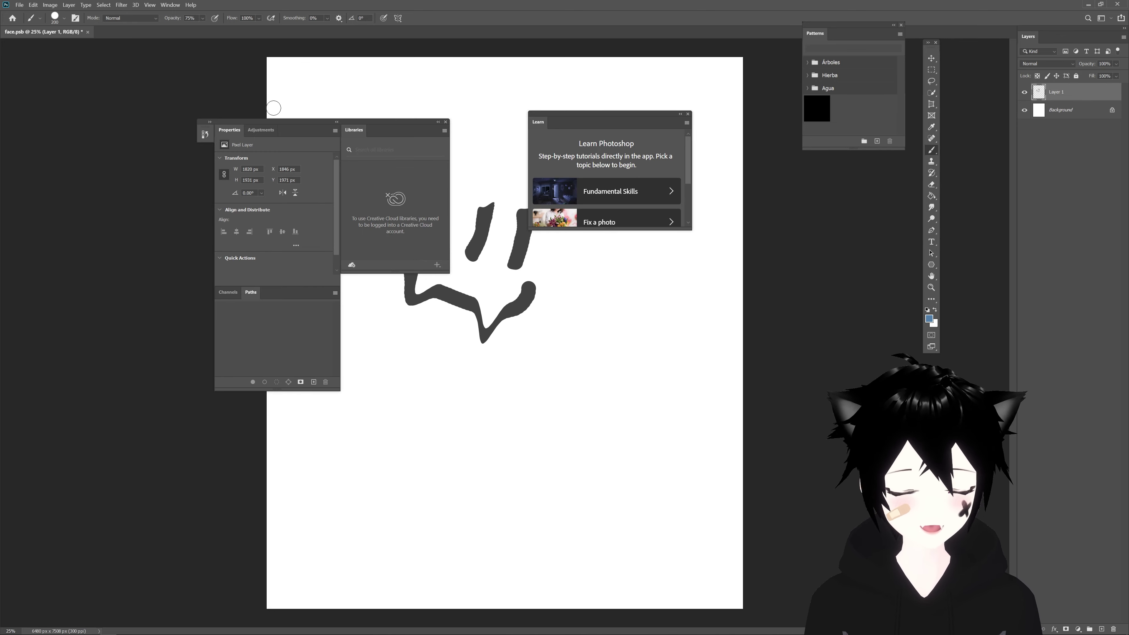
drag(304, 132, 307, 170)
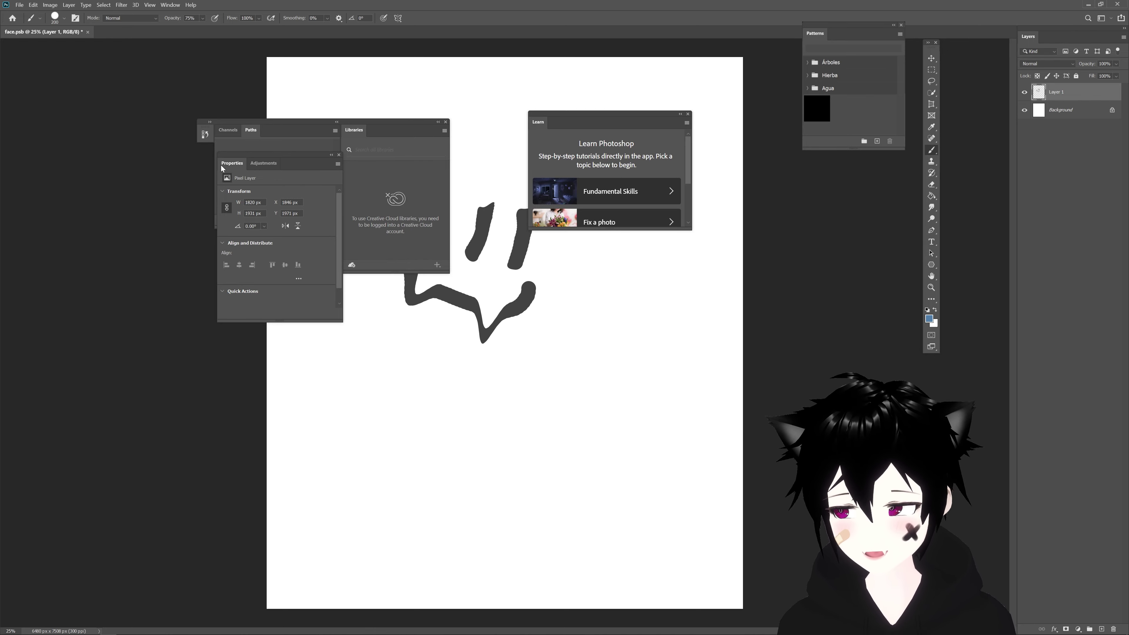
drag(222, 168, 1046, 33)
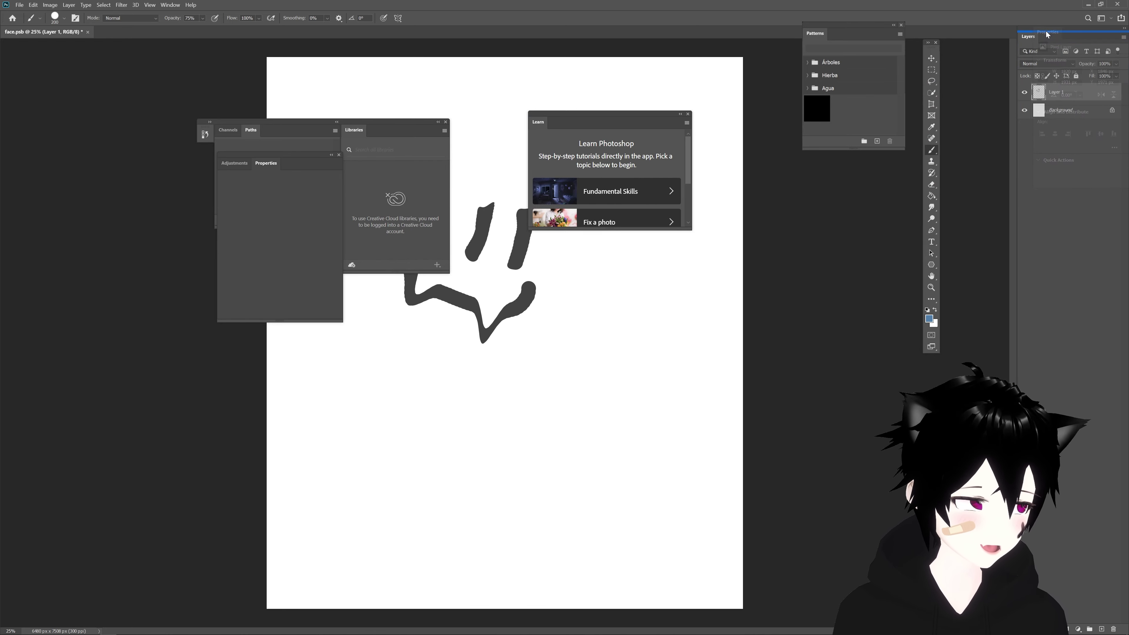
drag(1046, 31, 1046, 31)
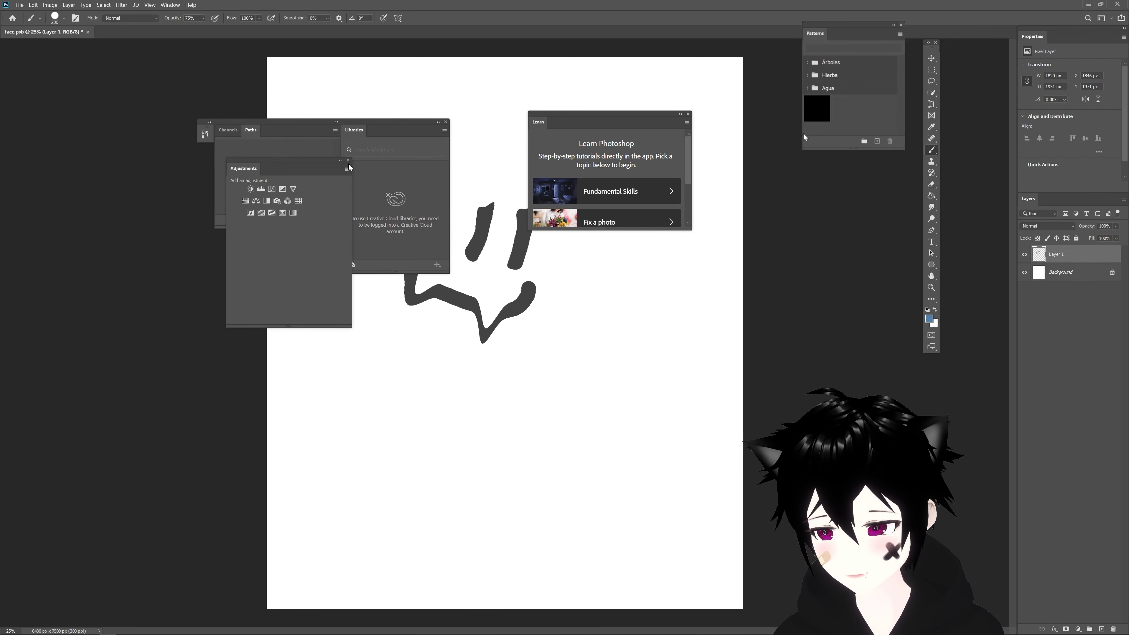
Close the floating Adjustments, Channels/Paths/Libraries and Learn panels
click(348, 160)
click(445, 122)
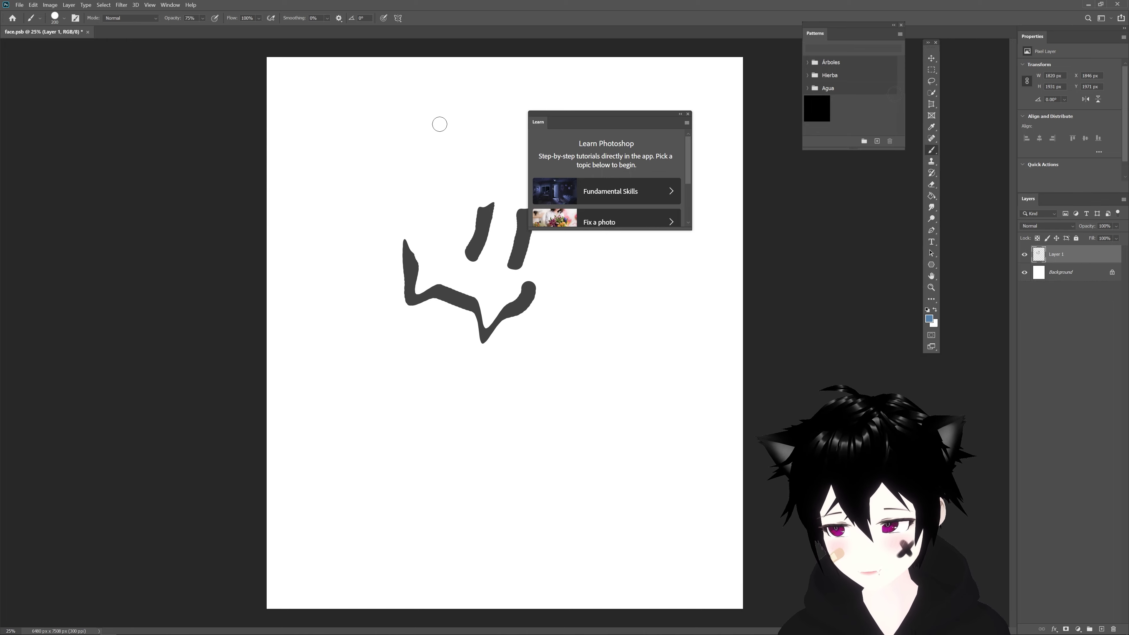
click(688, 113)
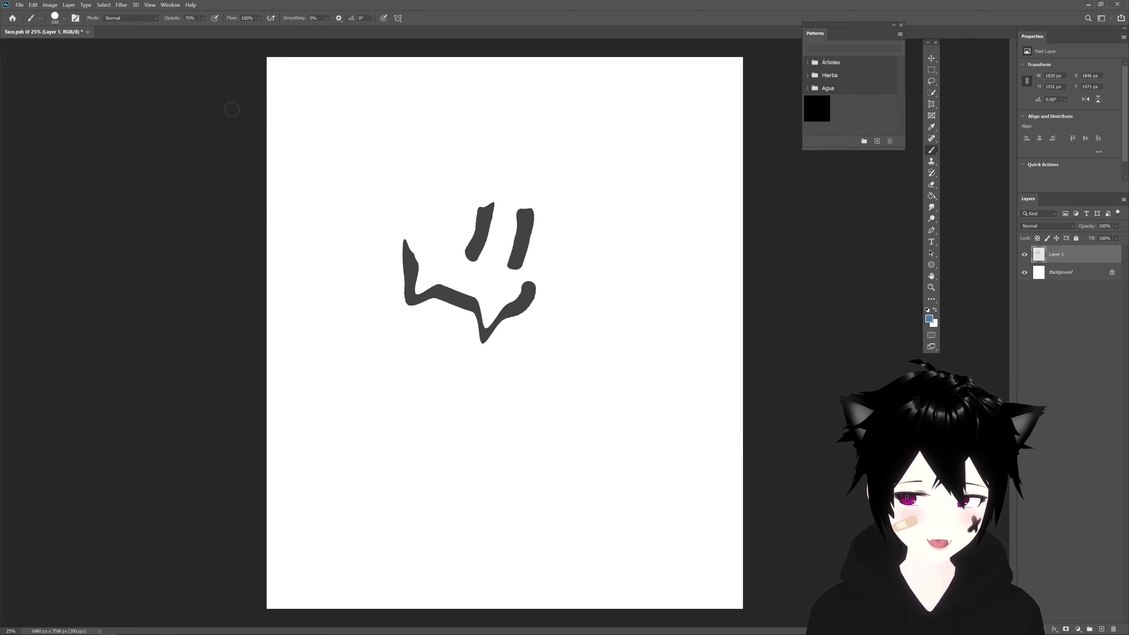
View the Channels and Paths lists, then close the Channels/Paths/Libraries group
click(156, 7)
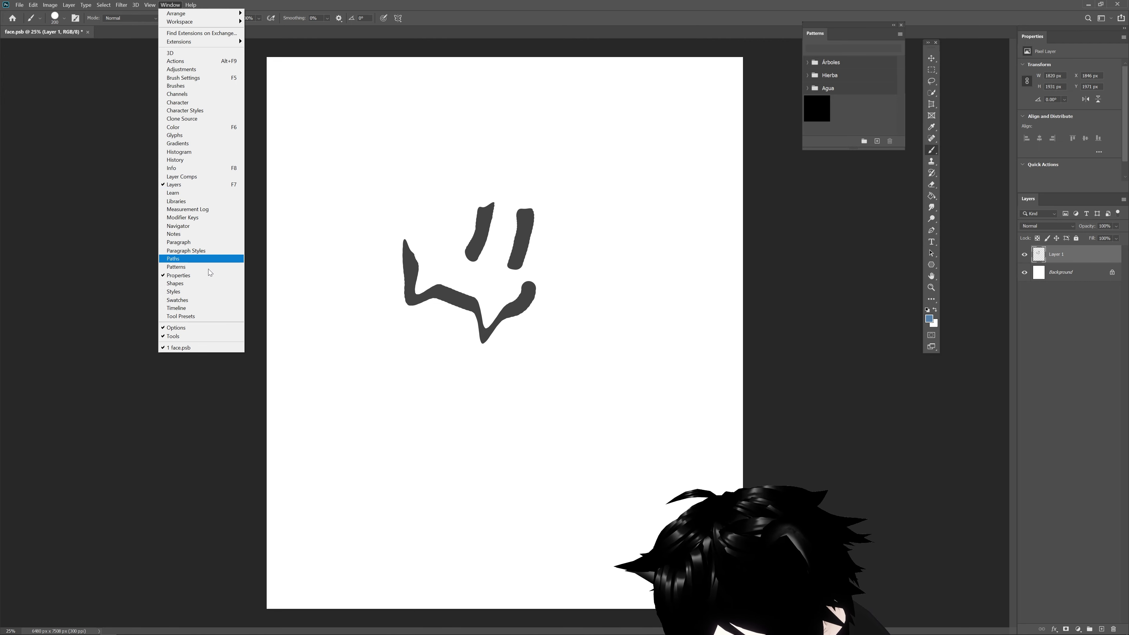
click(201, 226)
drag(253, 134, 258, 133)
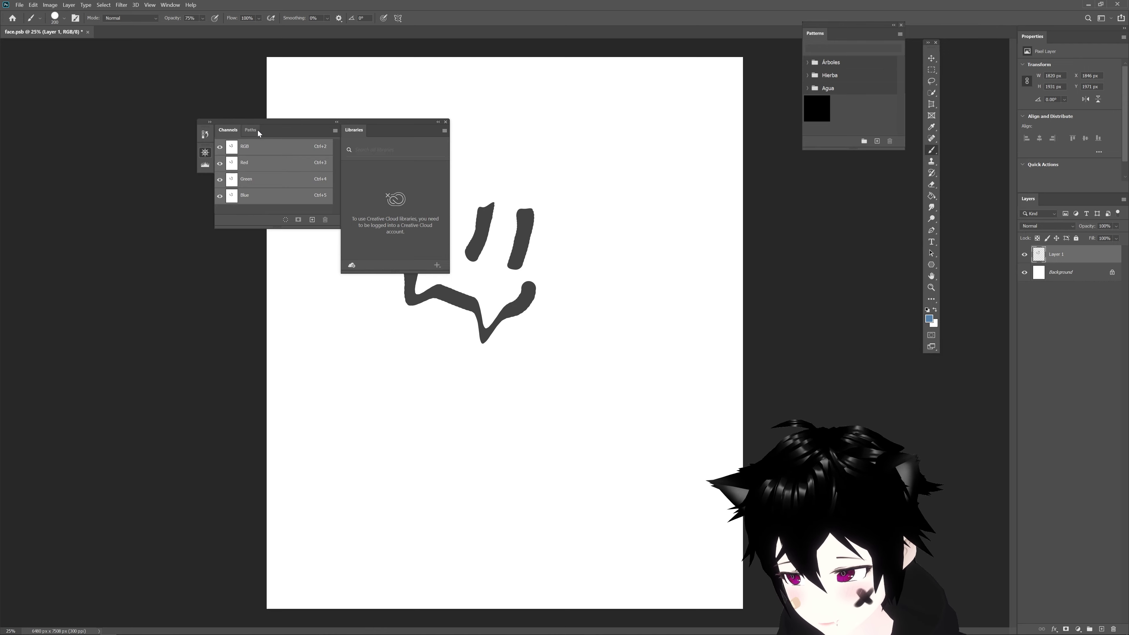
click(251, 132)
drag(303, 227, 303, 429)
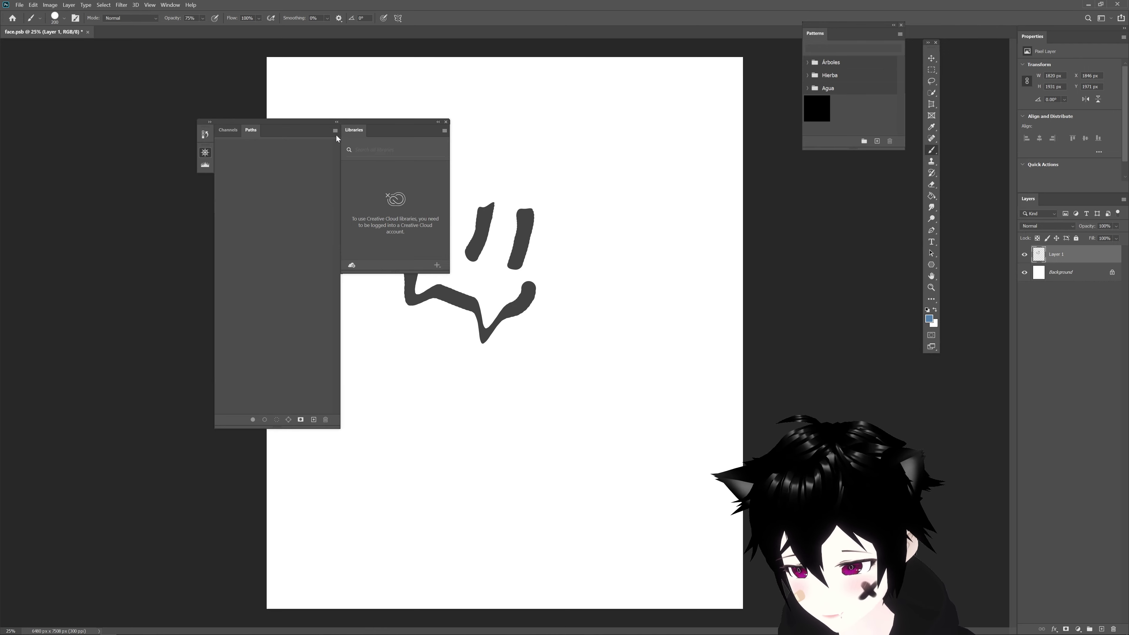
click(446, 122)
Dock an enlarged Navigator panel on the right and give Properties more room above Layers
click(170, 5)
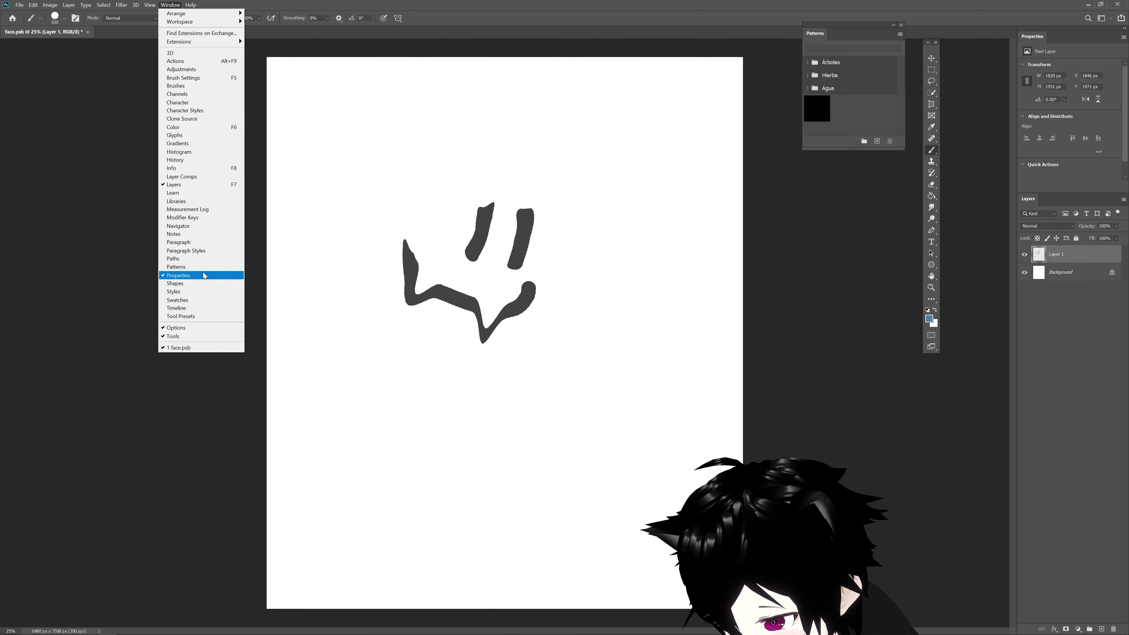
click(201, 225)
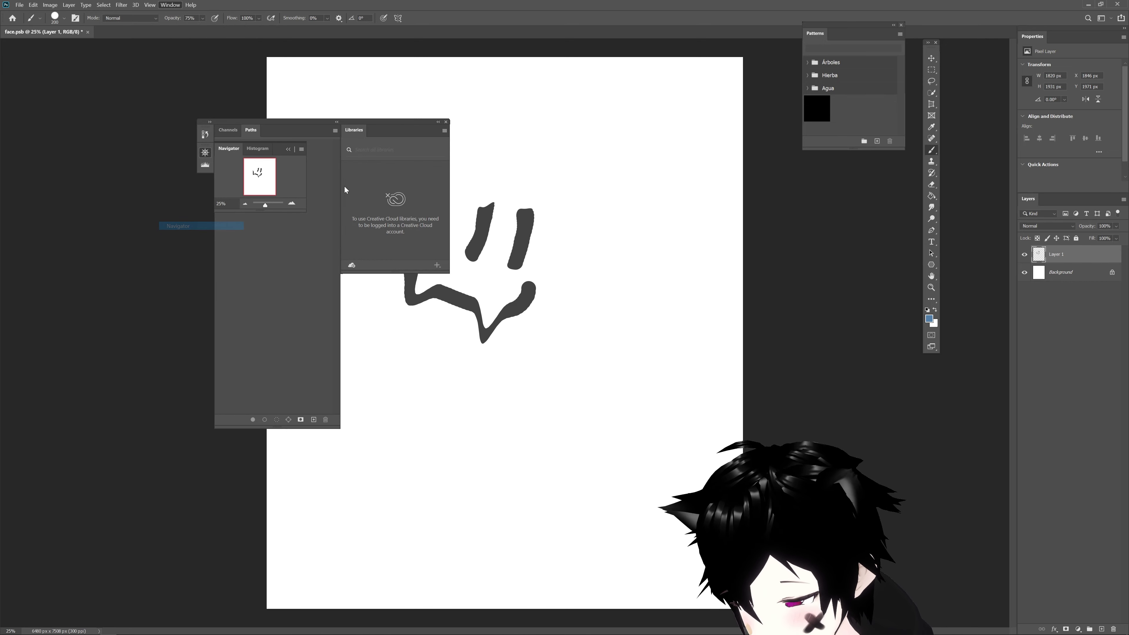
click(206, 136)
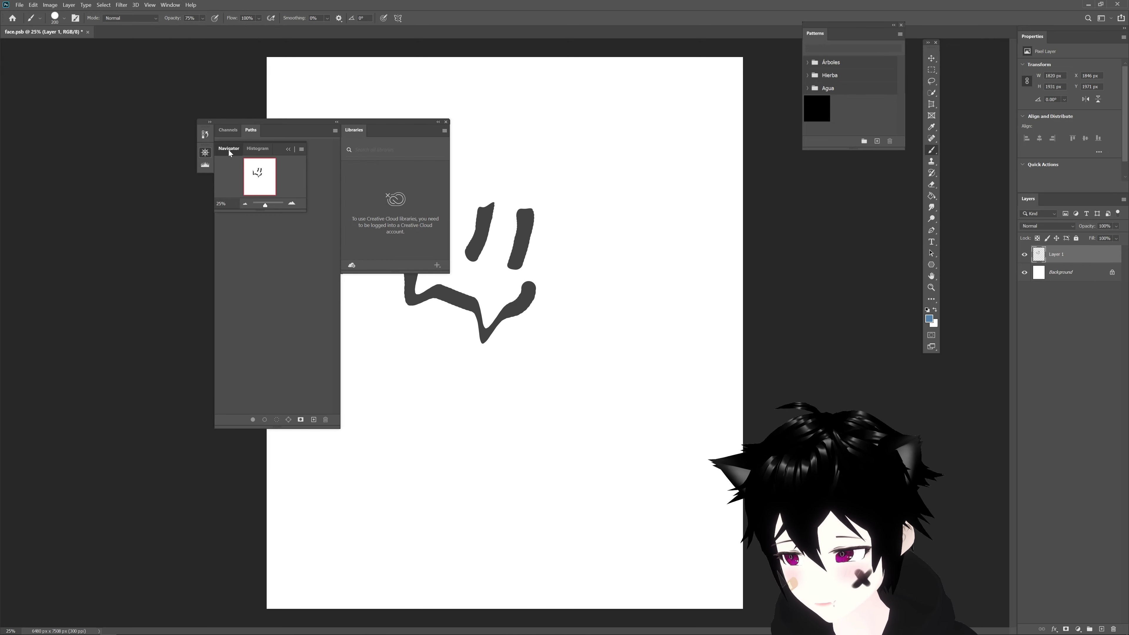
mouse_move(230, 150)
mouse_down()
mouse_move(394, 144)
mouse_move(1041, 37)
mouse_up()
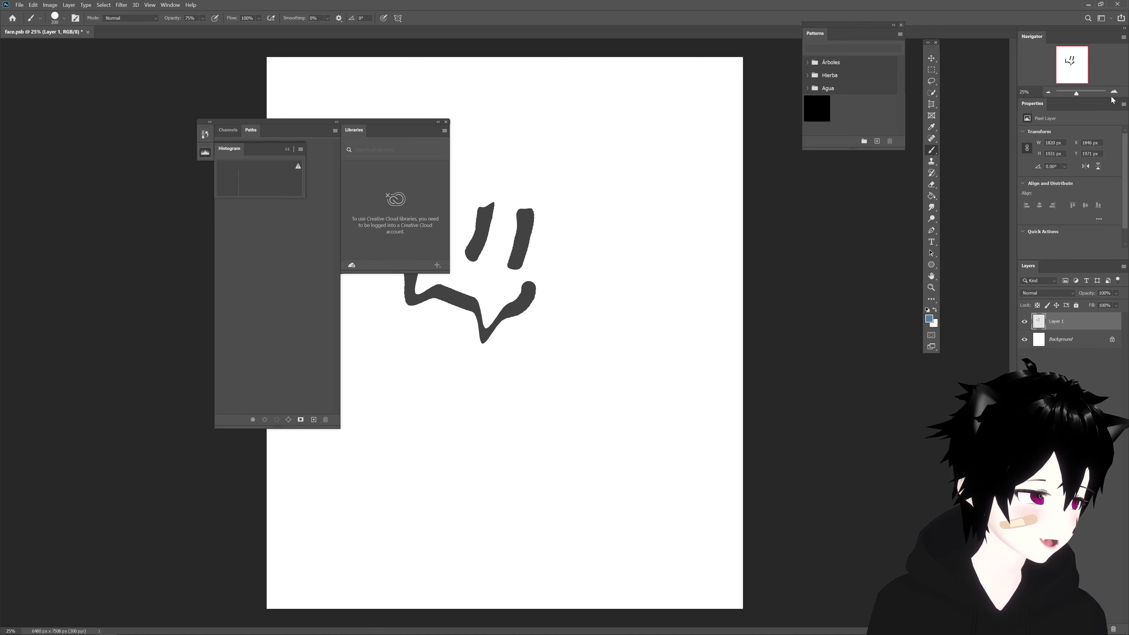
drag(1079, 97, 1080, 148)
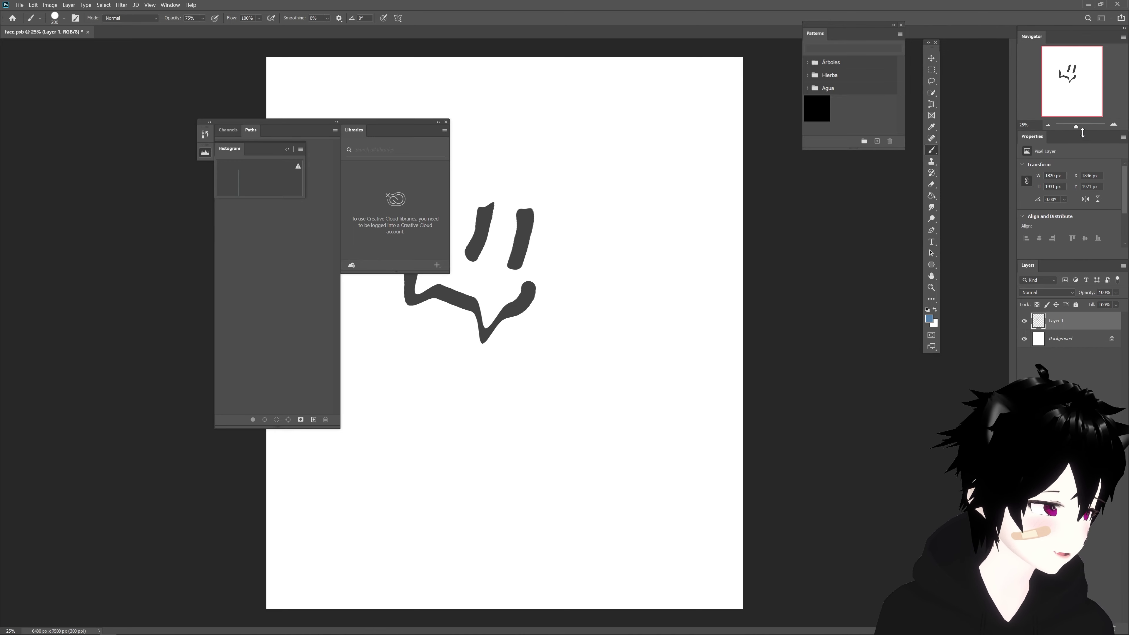
drag(1074, 289, 1068, 373)
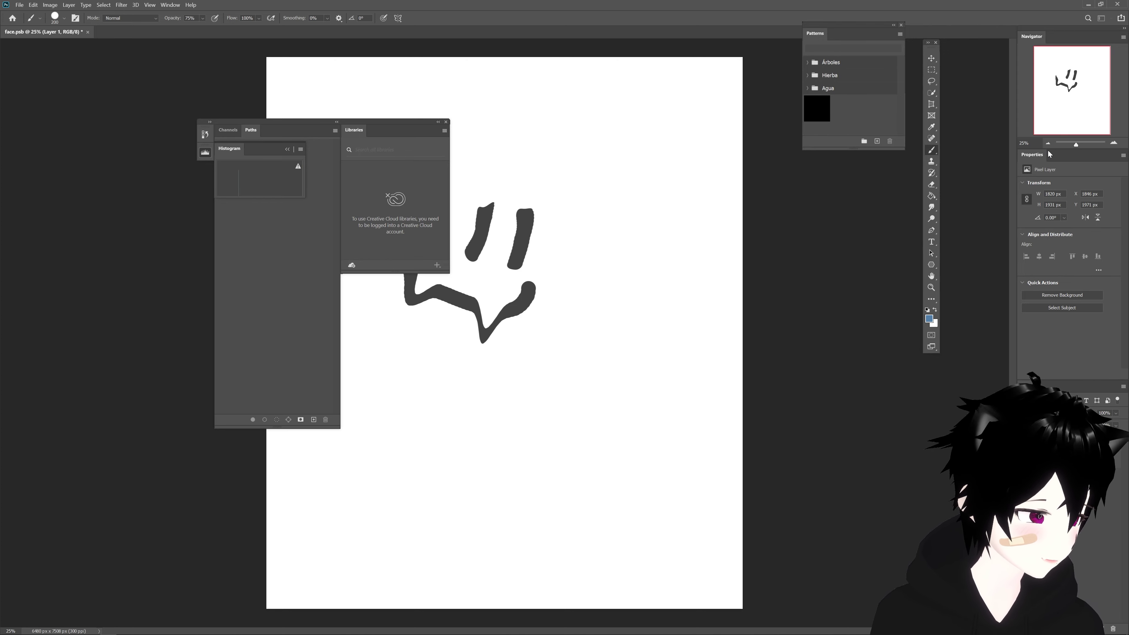
drag(1046, 148, 1052, 197)
drag(931, 49, 998, 50)
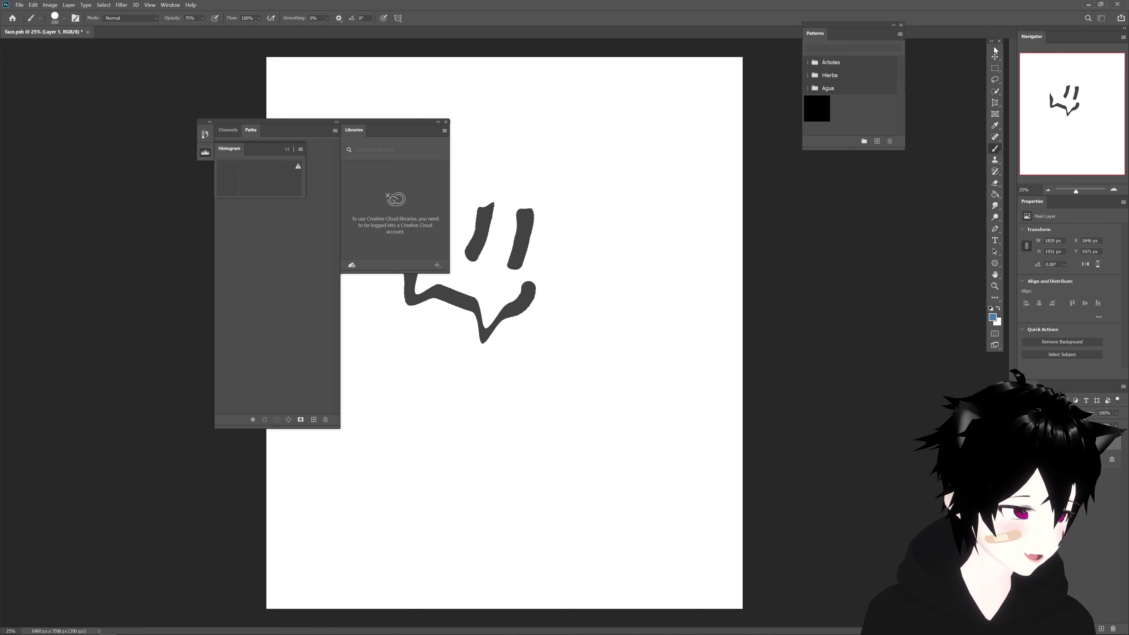
Collapse the Histogram, close the Channels/Paths/Libraries group, and set the foreground colour to light blue
click(205, 152)
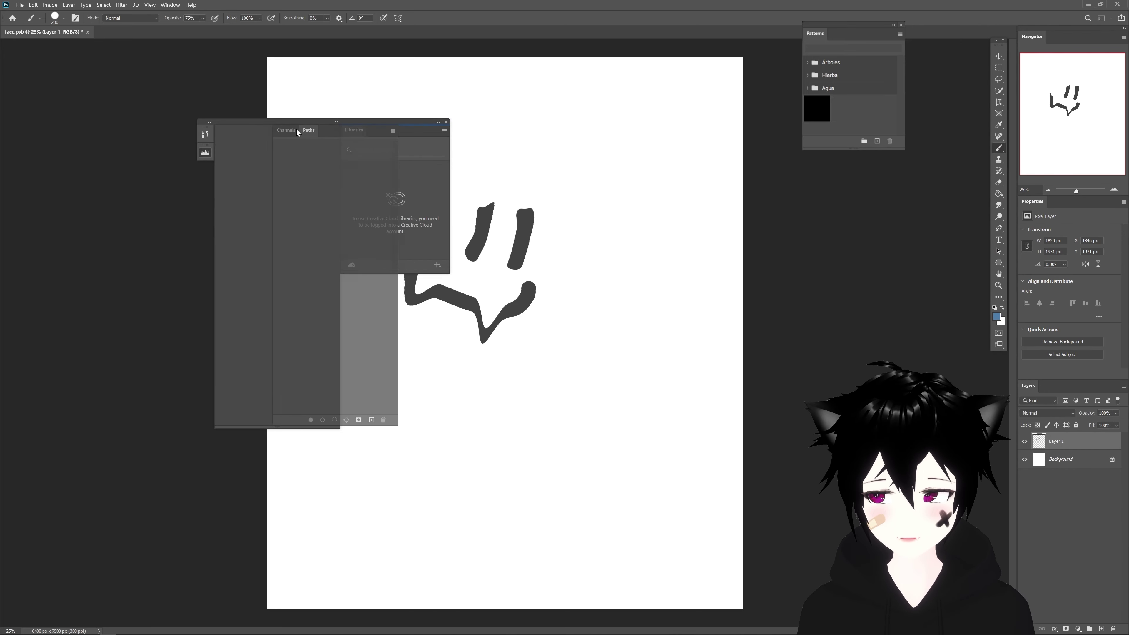
click(446, 122)
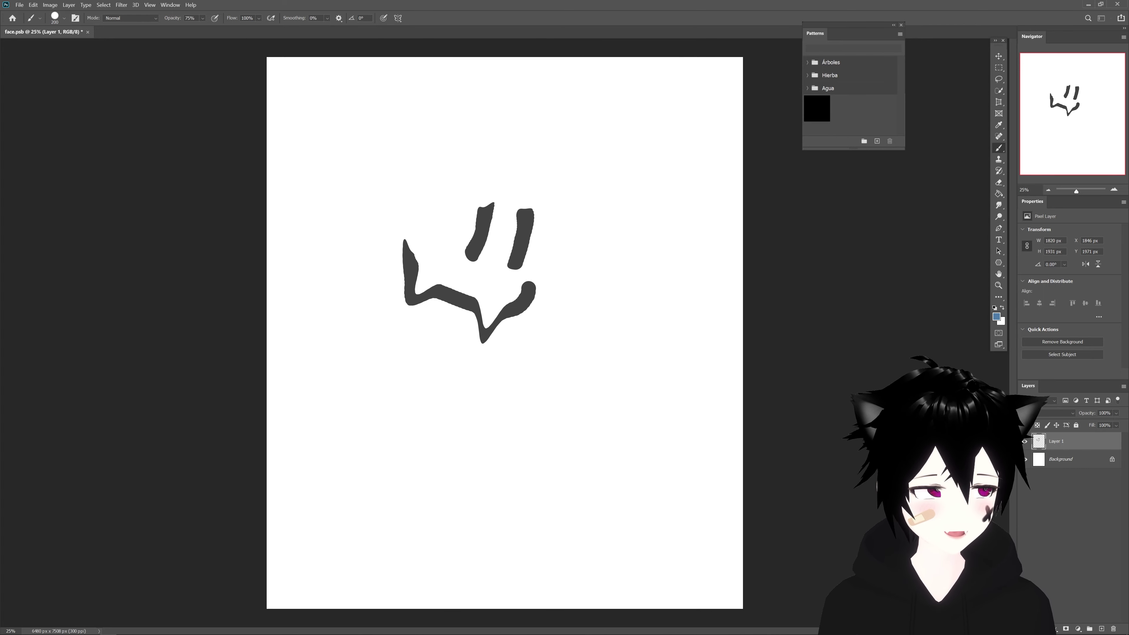
click(994, 319)
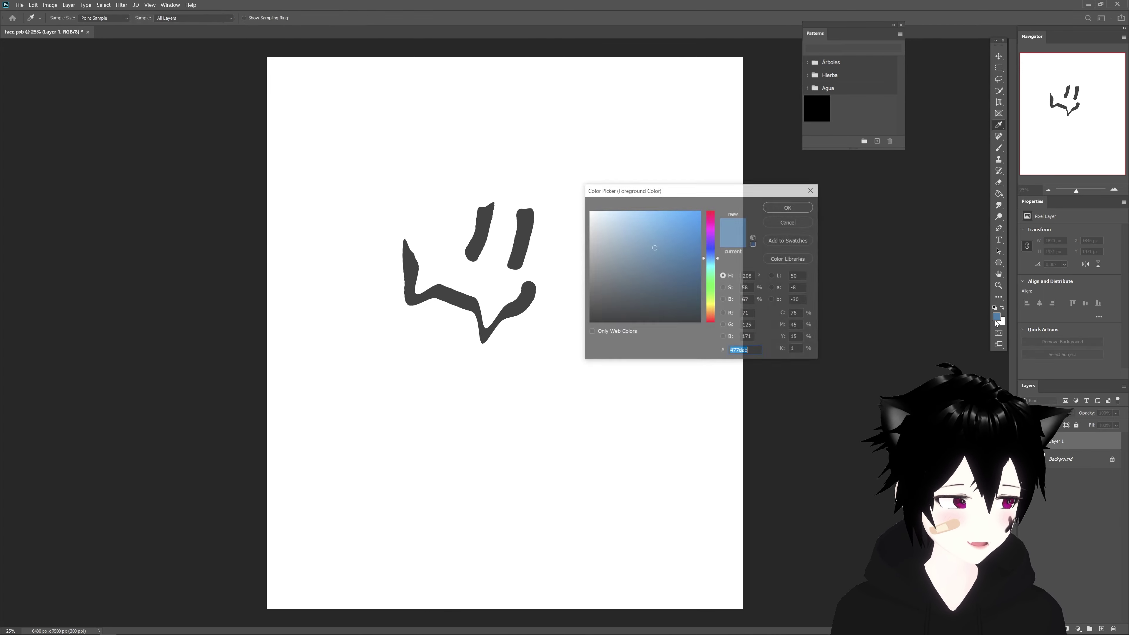
click(619, 240)
click(787, 207)
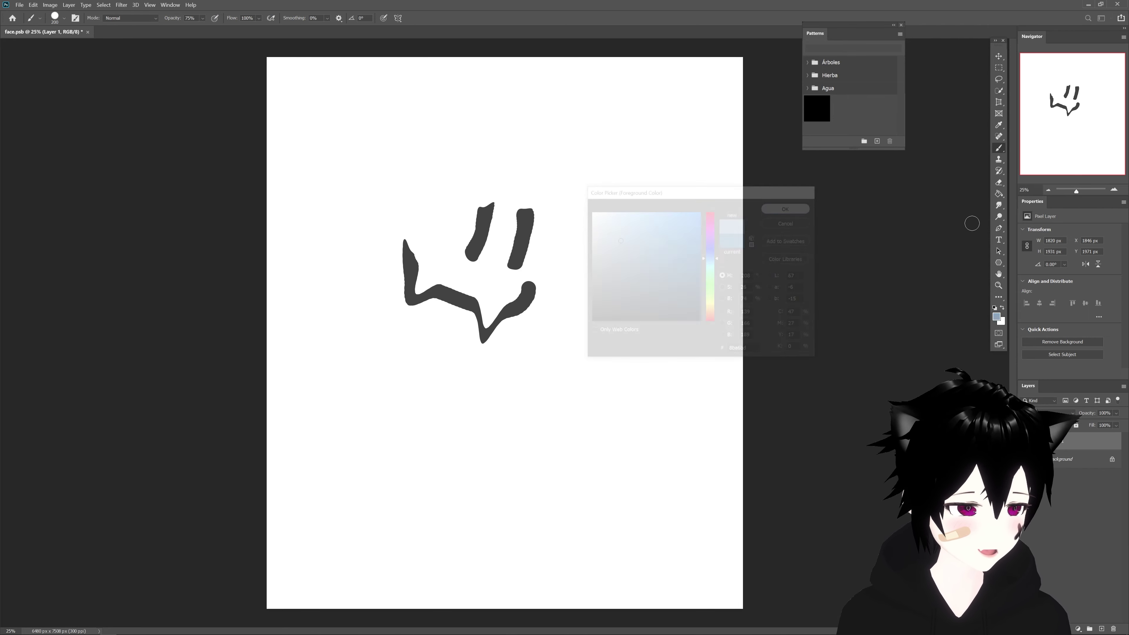
click(171, 5)
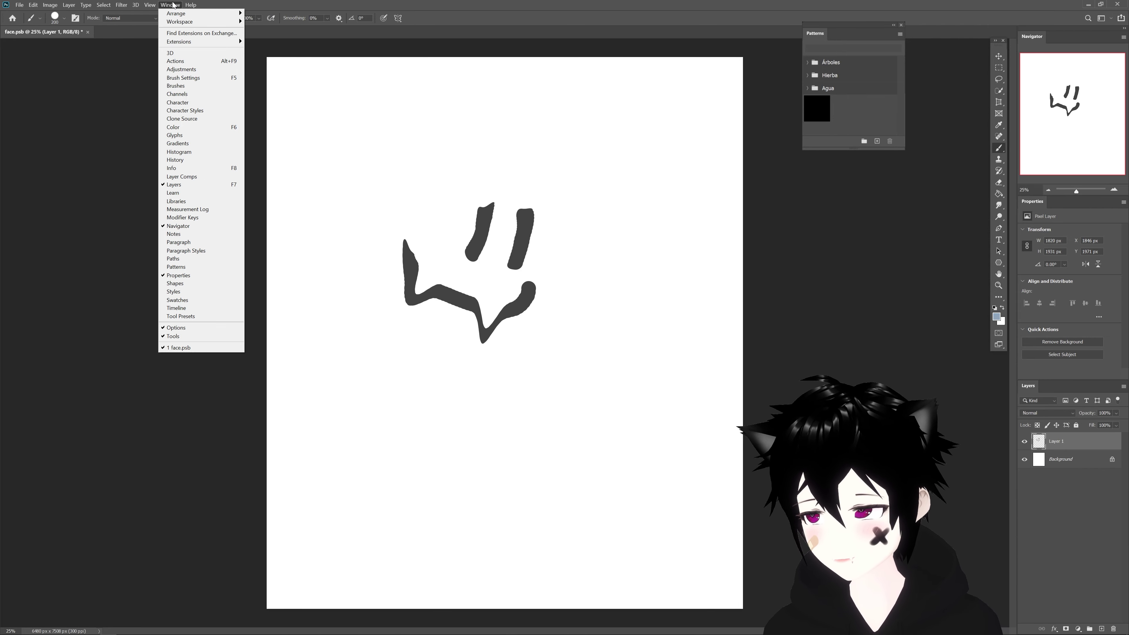
Float an enlarged Color panel beside Patterns and close the Swatches/Gradients panel
click(171, 127)
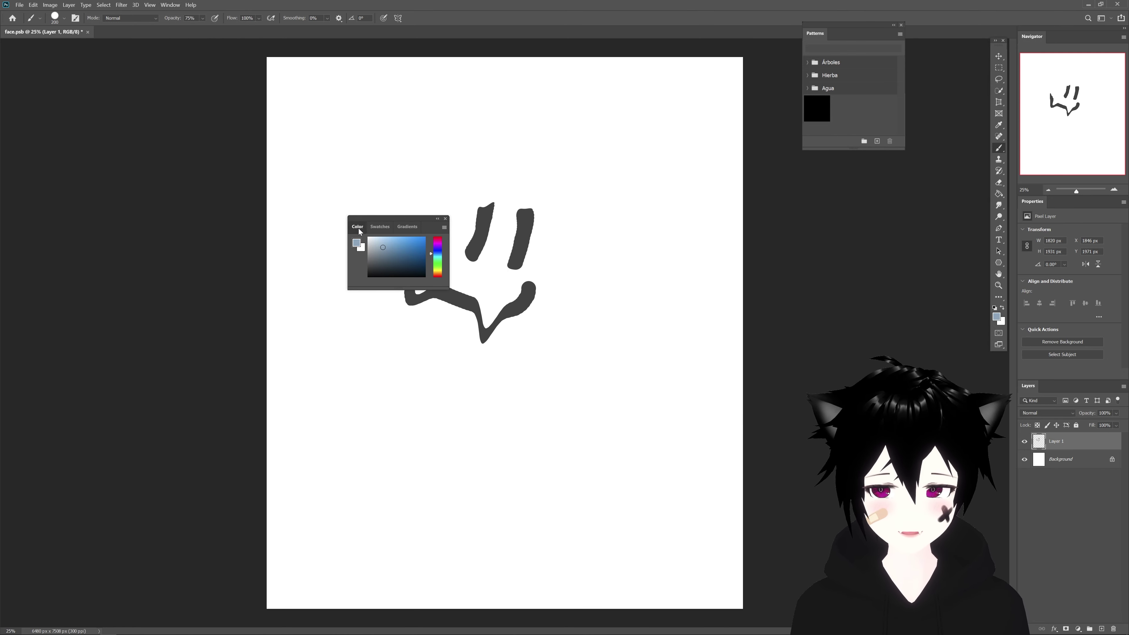
drag(358, 228, 980, 193)
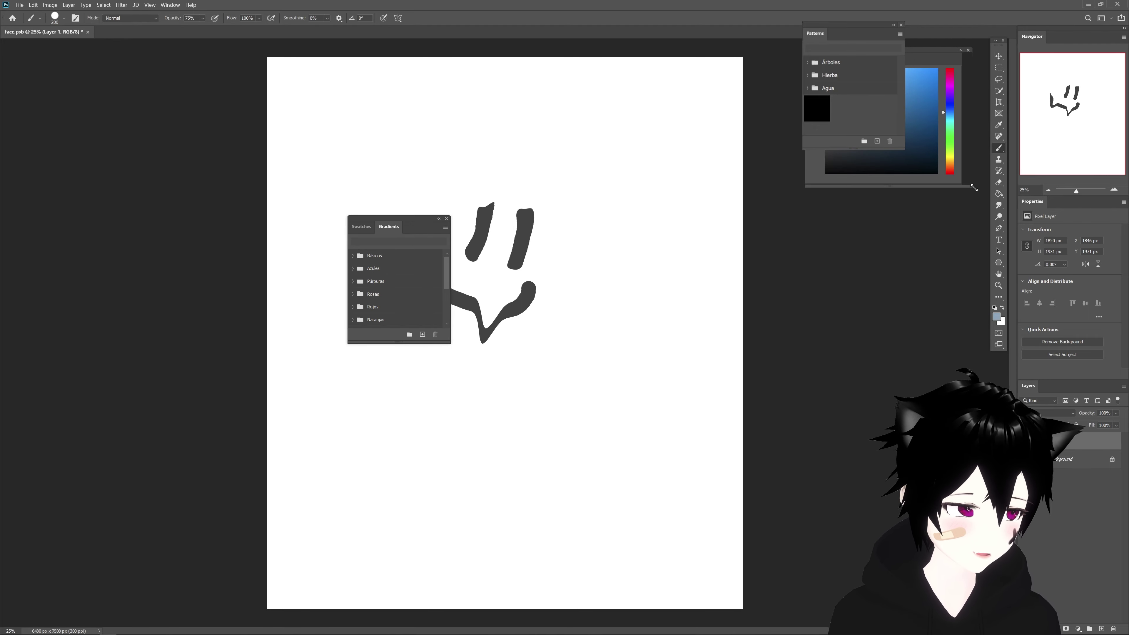
drag(897, 58, 906, 34)
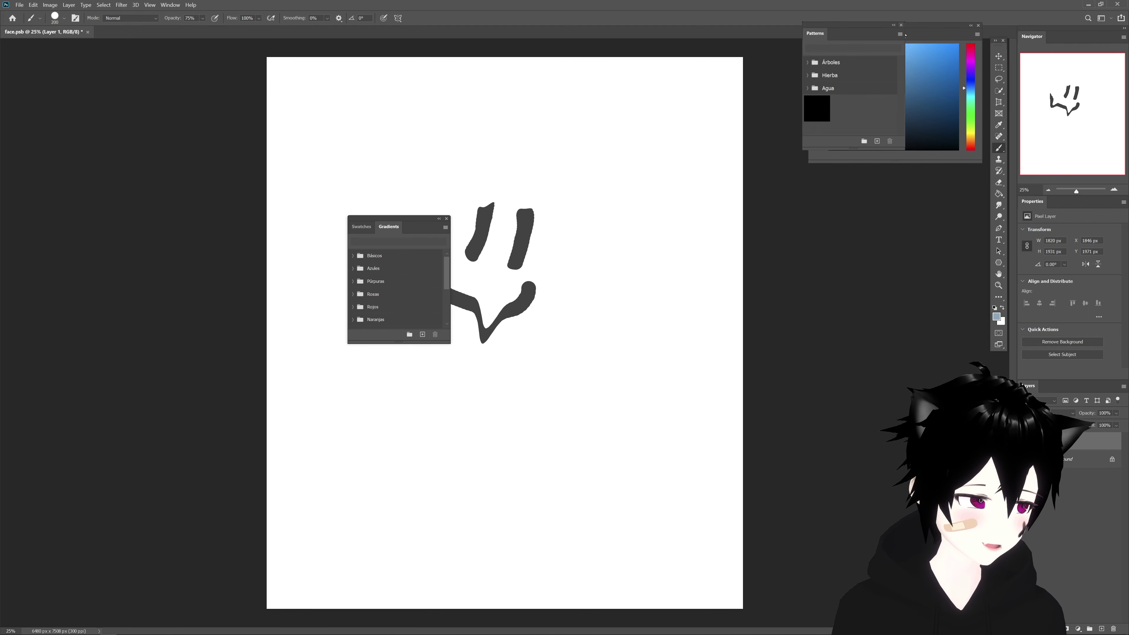
click(446, 219)
click(170, 5)
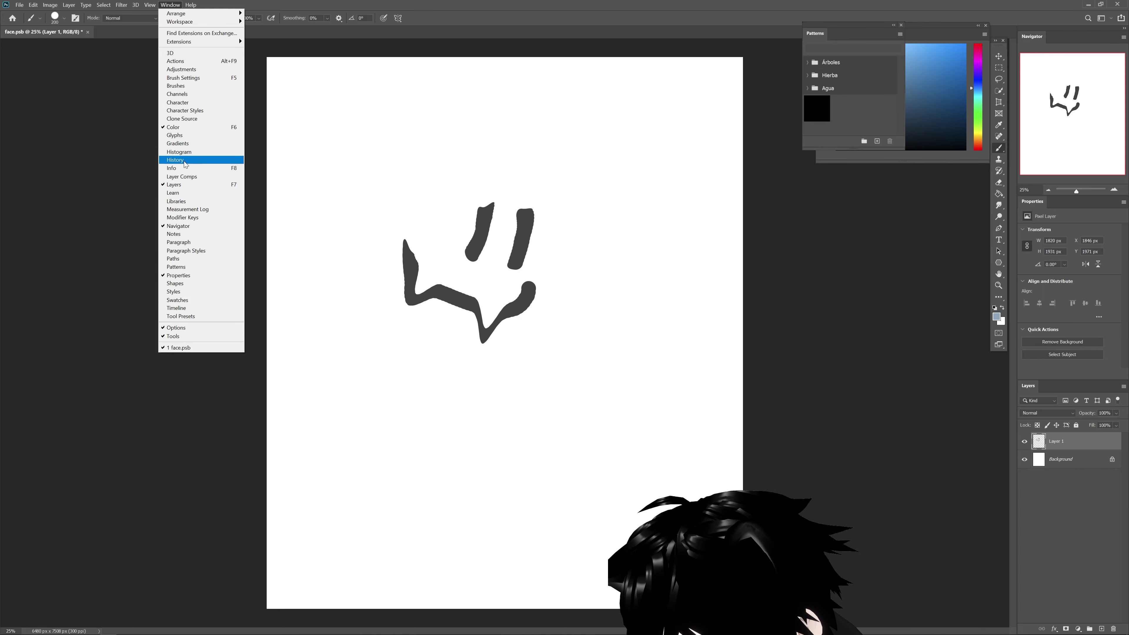
Dock the Actions list as a left column and close the floating History/Libraries group
click(186, 201)
key(alt+F9)
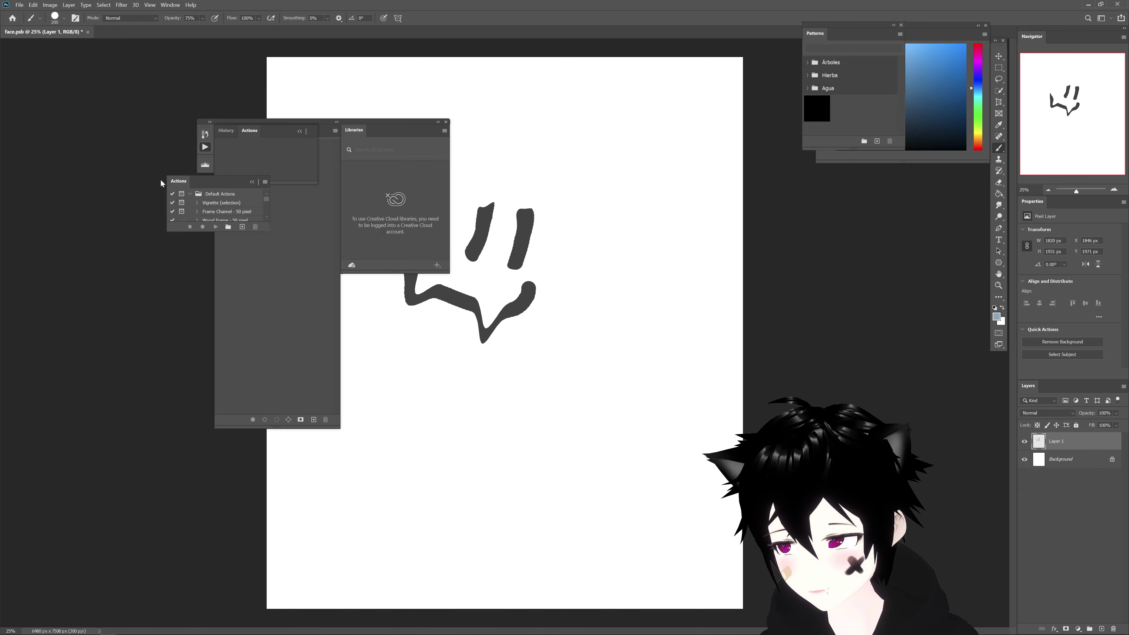
drag(261, 133, 4, 98)
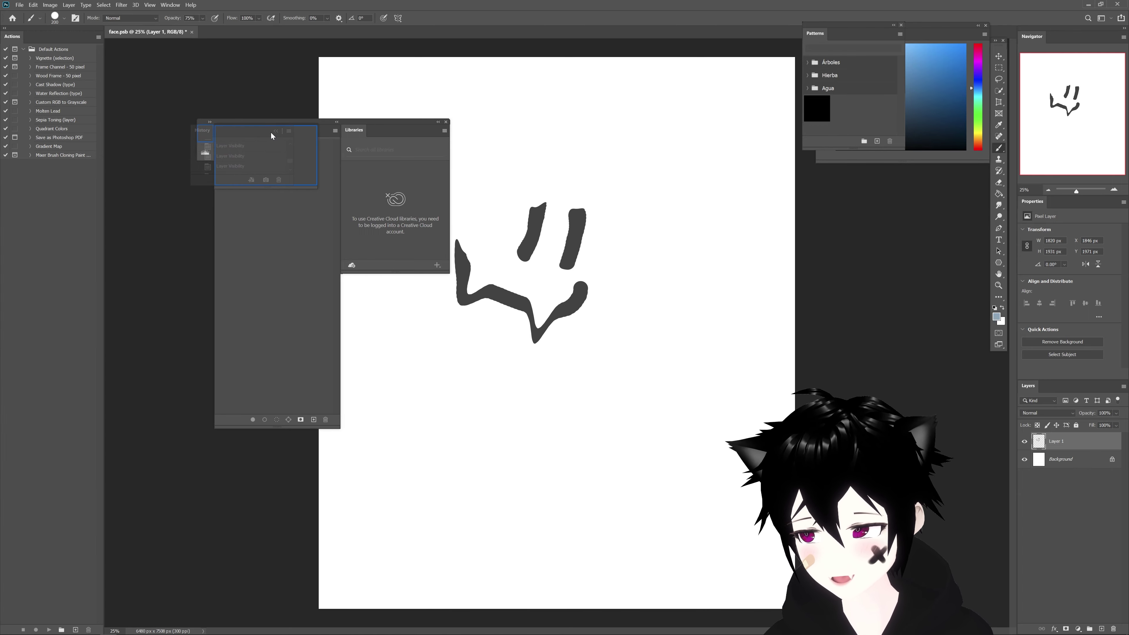
click(445, 121)
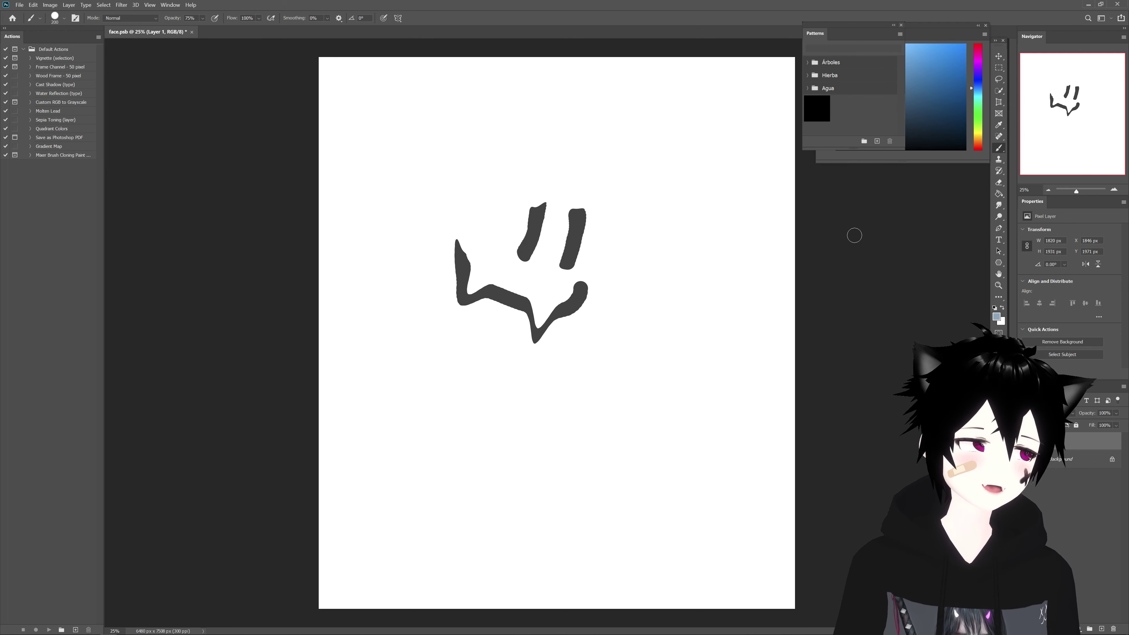
Nudge the Color panel, then float the Layers panel and dock it back
drag(933, 25, 928, 34)
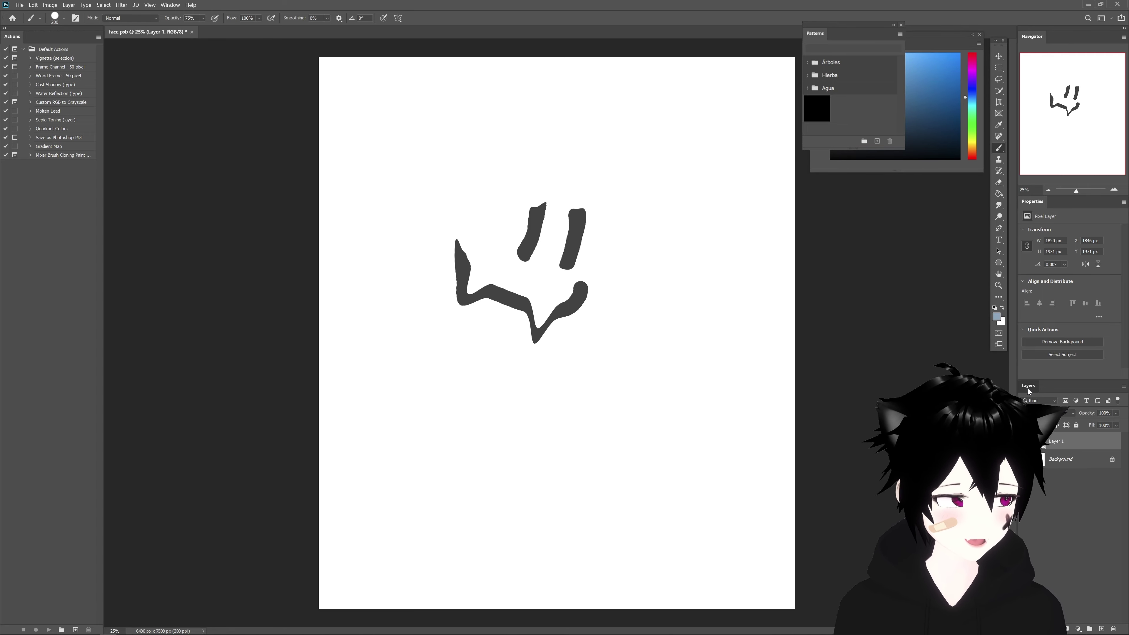
mouse_move(1028, 387)
mouse_down()
mouse_move(177, 273)
mouse_move(584, 184)
mouse_move(152, 58)
mouse_move(686, 331)
mouse_up()
click(774, 317)
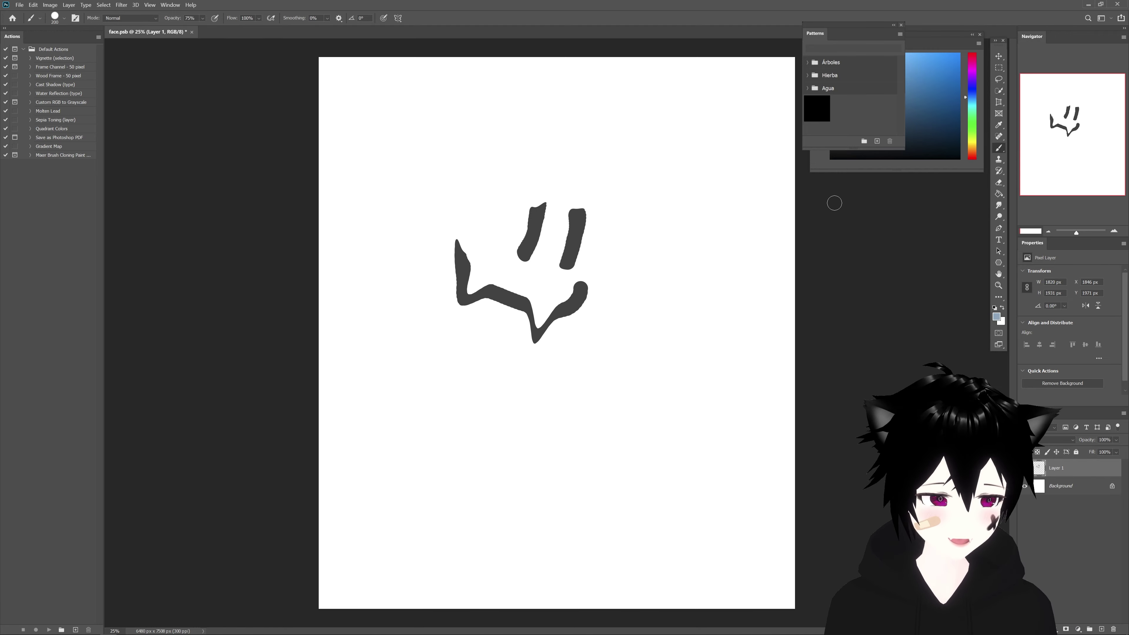
click(169, 5)
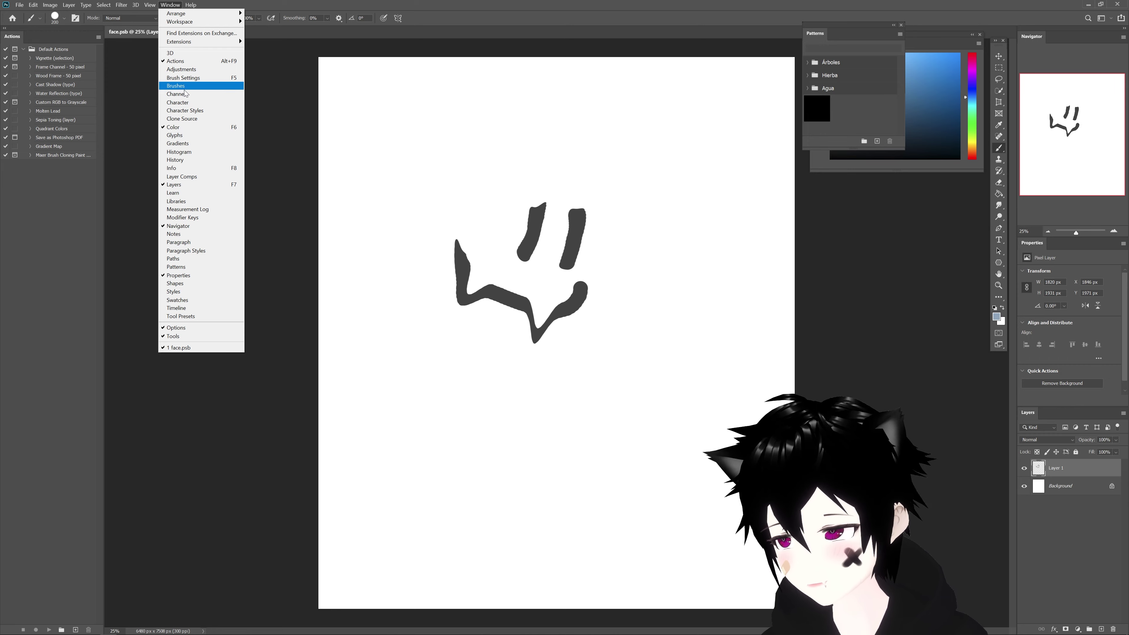
Hide the Patterns panel and float an enlarged Color panel beside the drawing
click(173, 128)
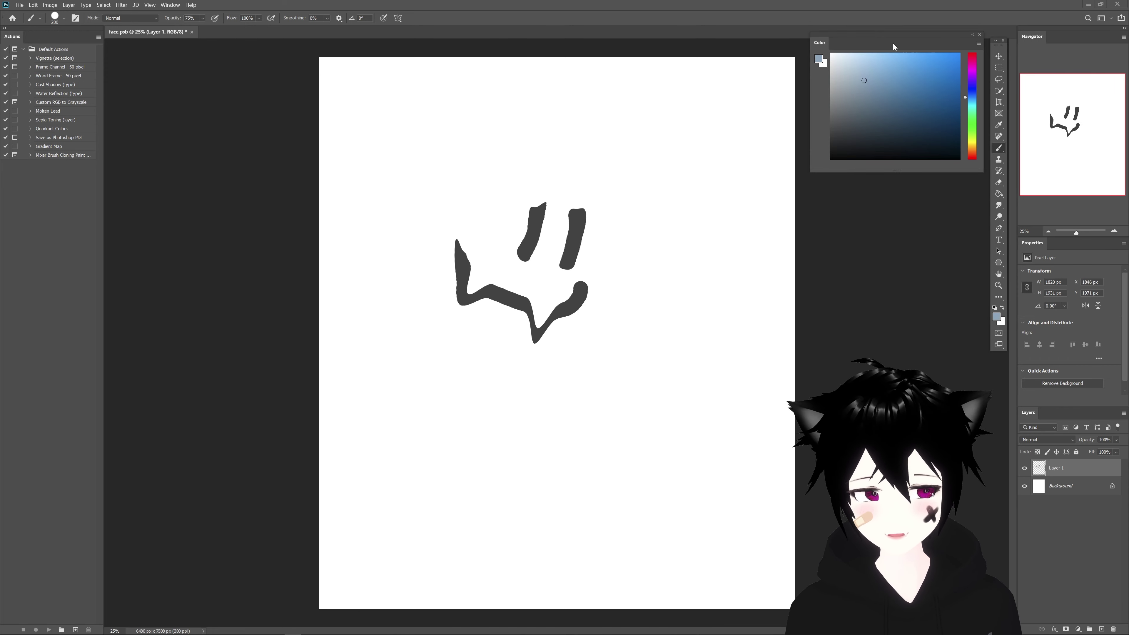
mouse_move(893, 43)
mouse_down()
mouse_move(513, 176)
mouse_move(548, 204)
mouse_up()
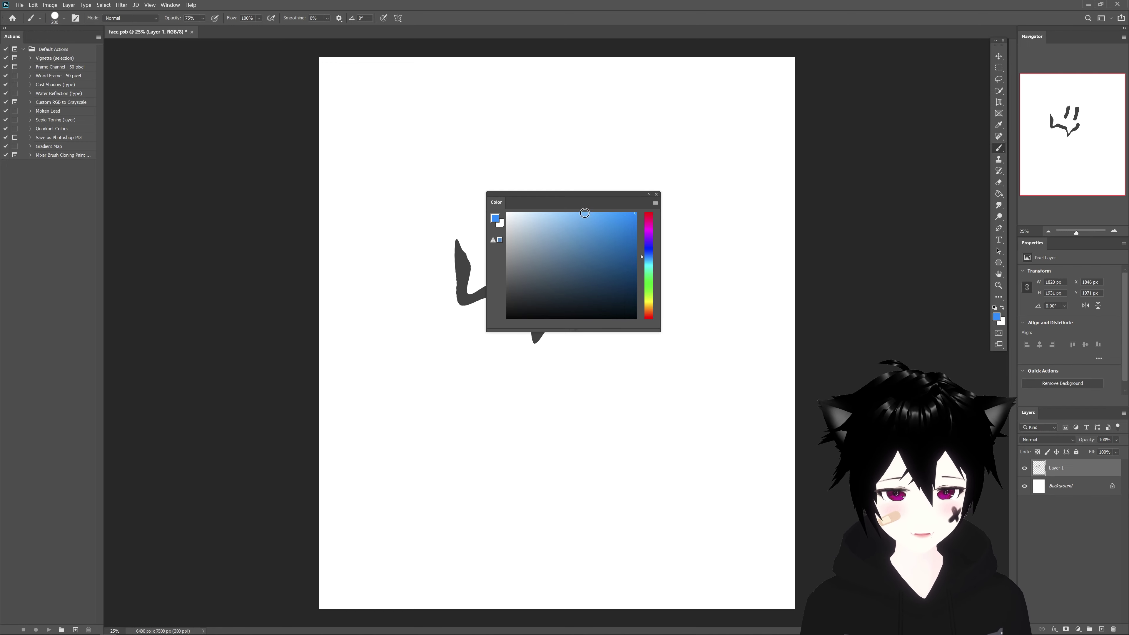
mouse_move(584, 204)
mouse_down()
mouse_move(914, 34)
mouse_move(657, 133)
mouse_up()
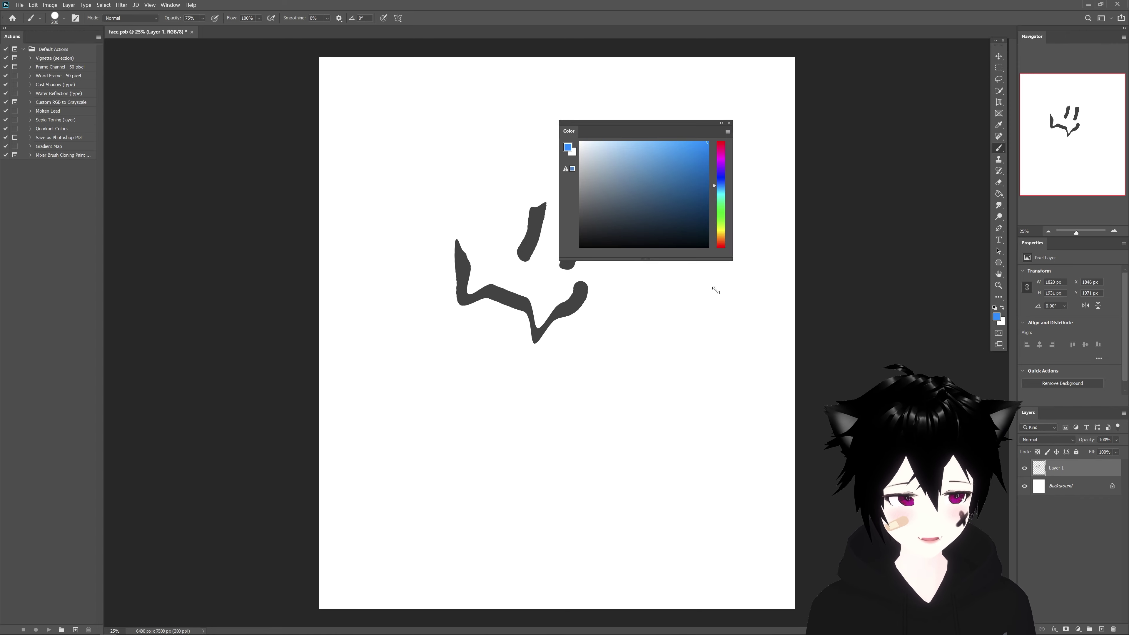
drag(716, 291, 764, 326)
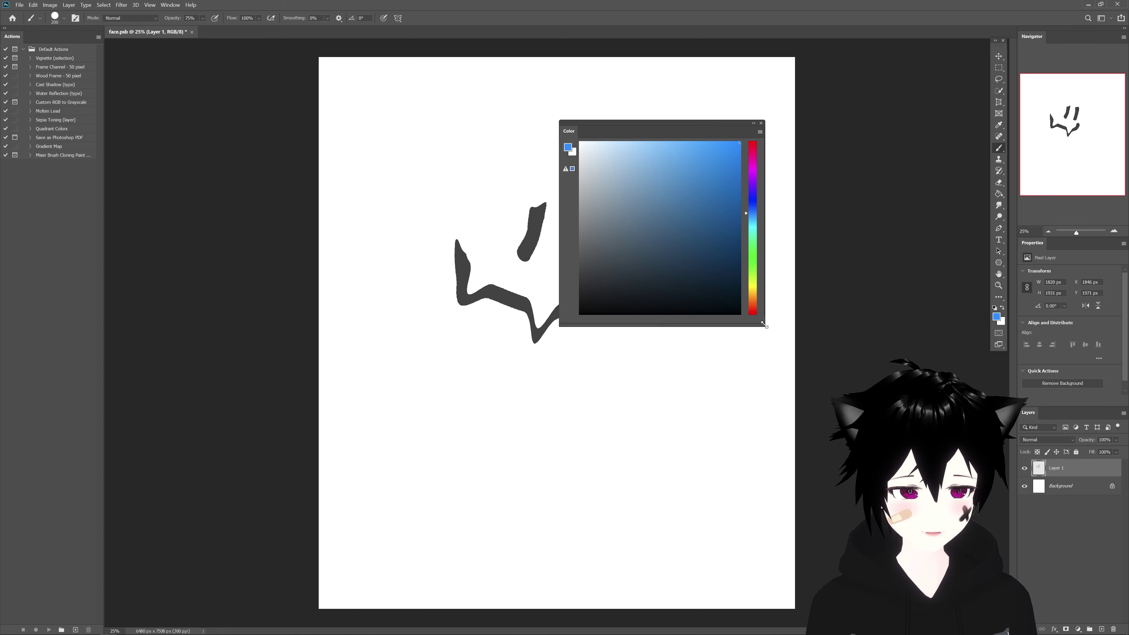
Set the foreground colour to magenta, close the Color panel and reposition the floating Tools bar
mouse_move(756, 223)
mouse_down()
mouse_move(750, 151)
mouse_move(750, 189)
mouse_move(754, 161)
mouse_up()
drag(680, 131, 898, 27)
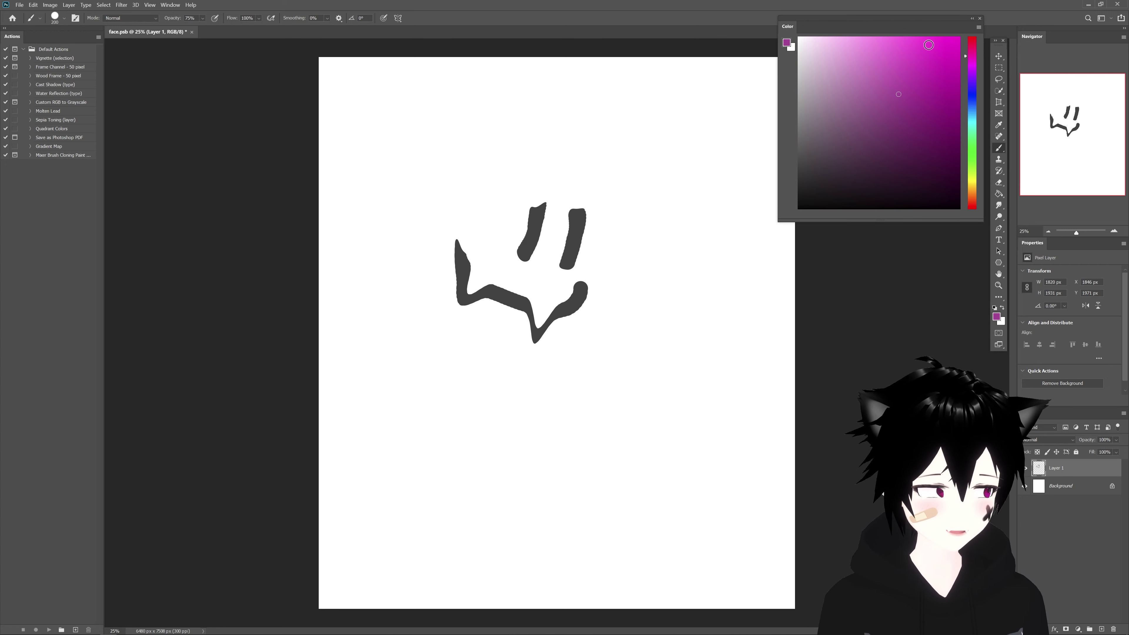
click(980, 18)
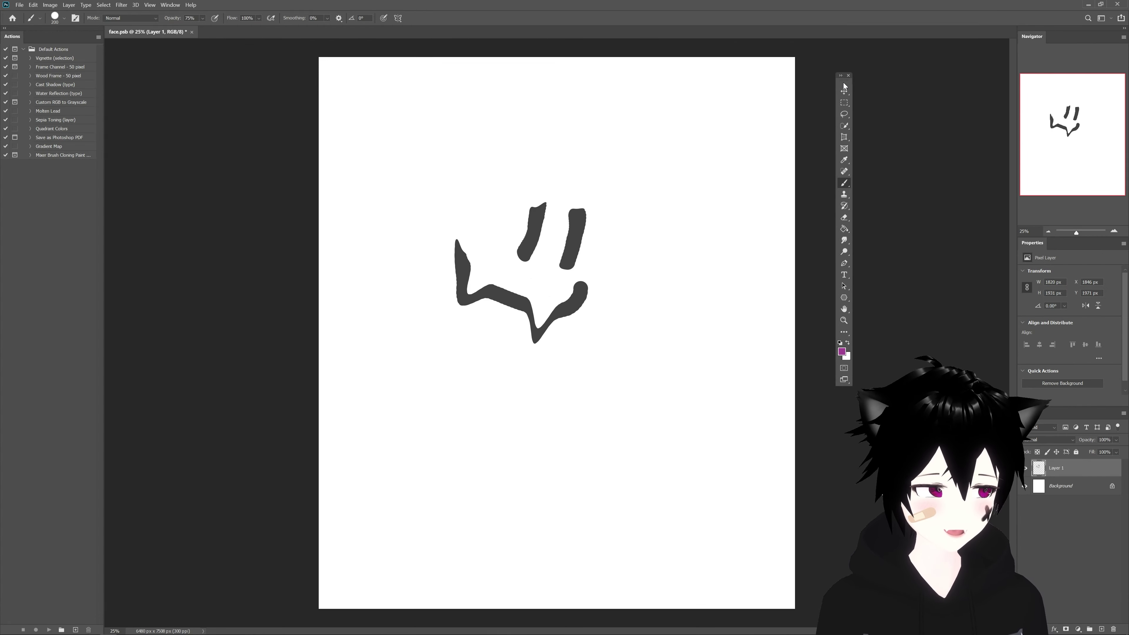
drag(844, 86, 848, 78)
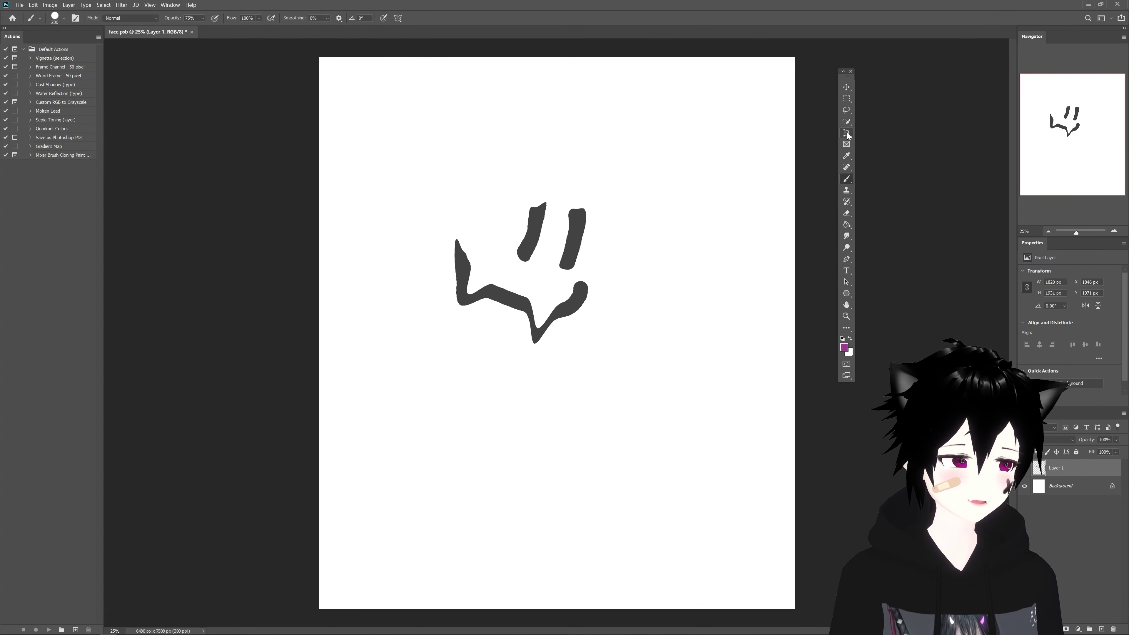
drag(851, 78, 989, 48)
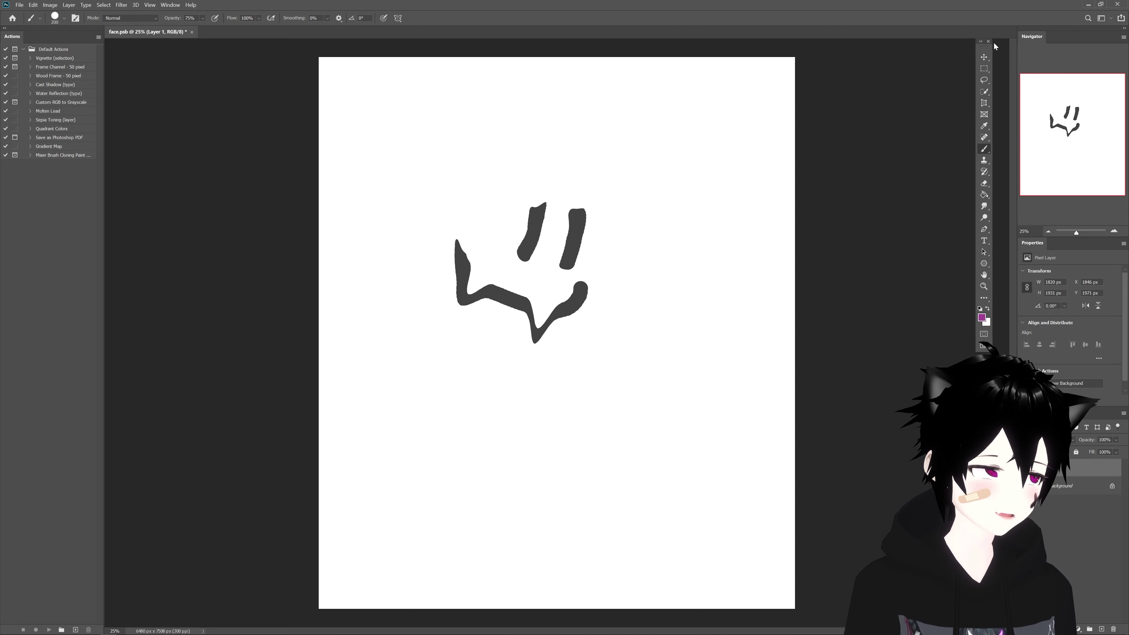
click(1110, 18)
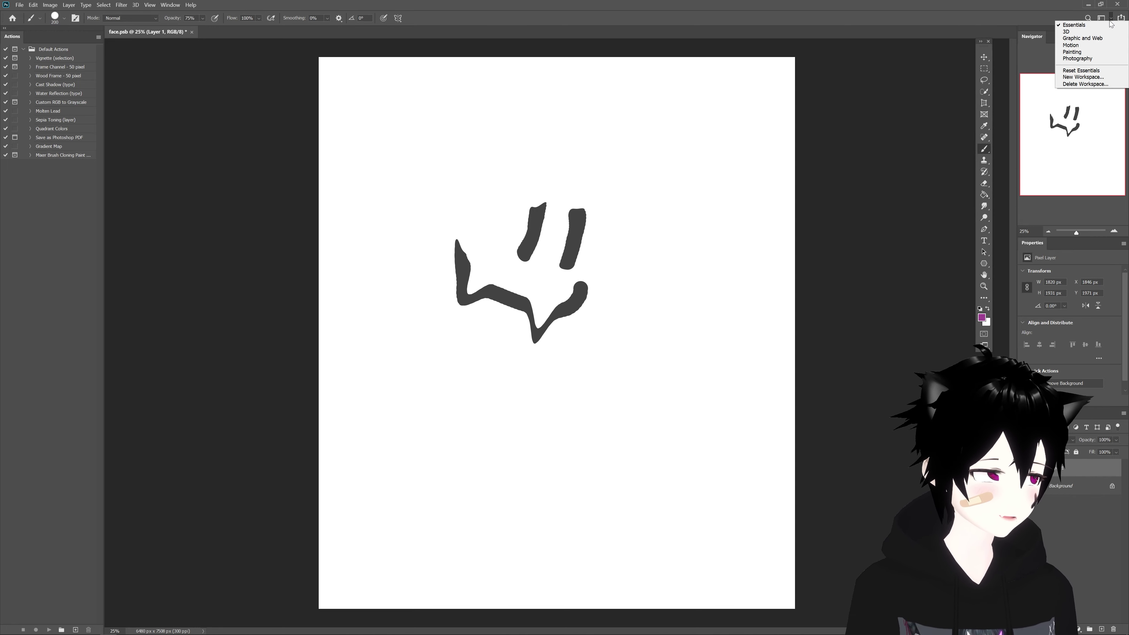
click(1090, 52)
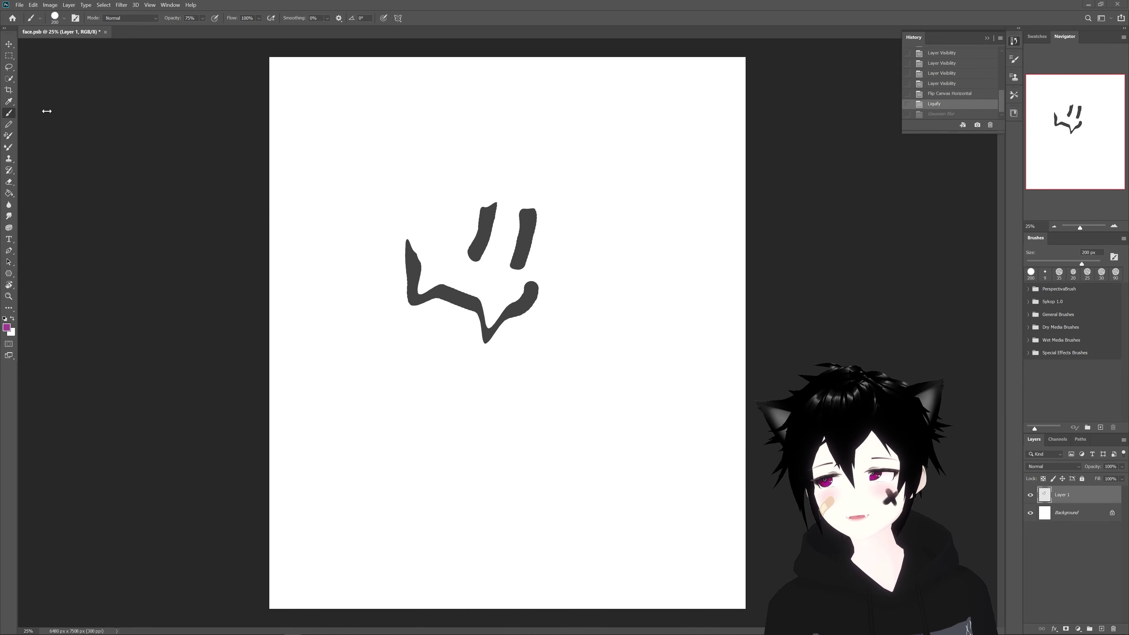
mouse_move(13, 38)
mouse_down()
mouse_move(816, 138)
mouse_move(831, 130)
mouse_up()
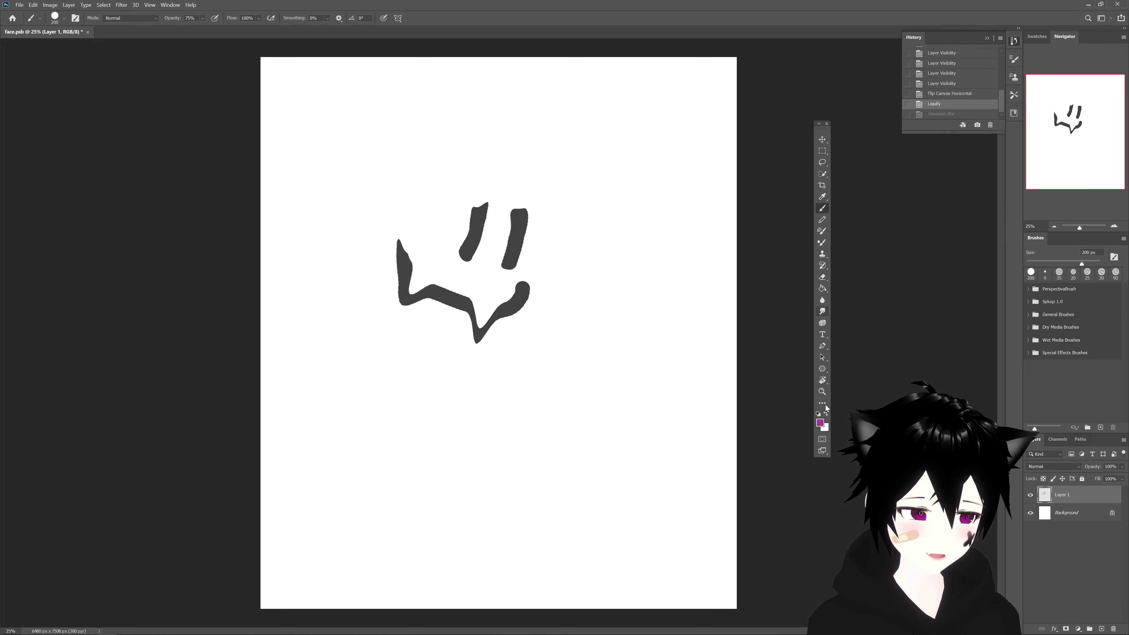
click(1101, 19)
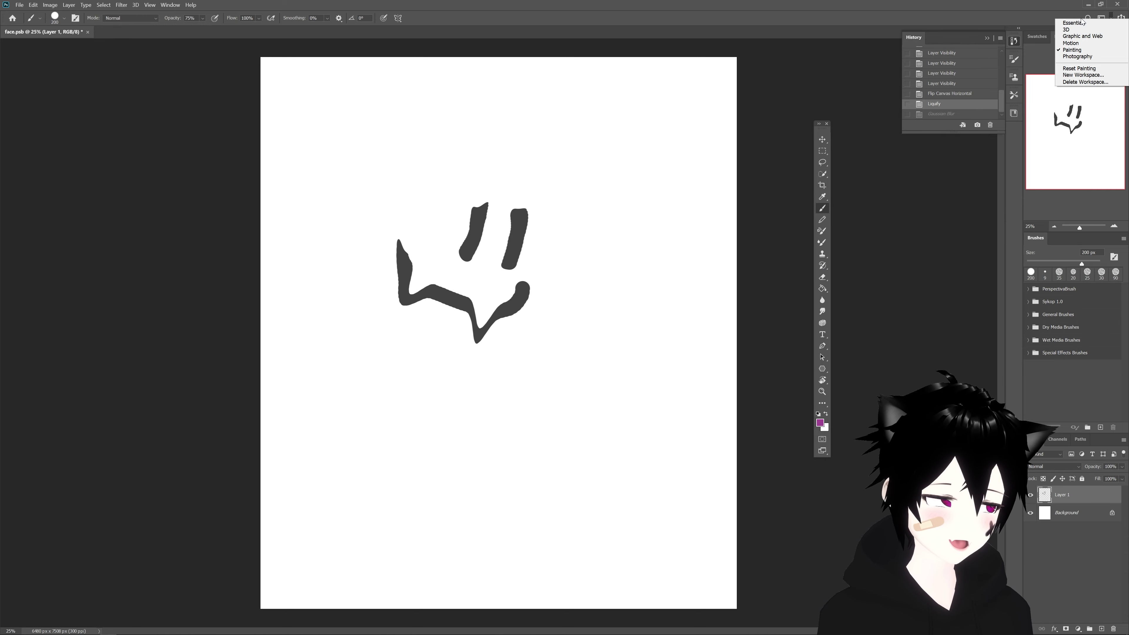
click(1066, 24)
drag(987, 48, 919, 91)
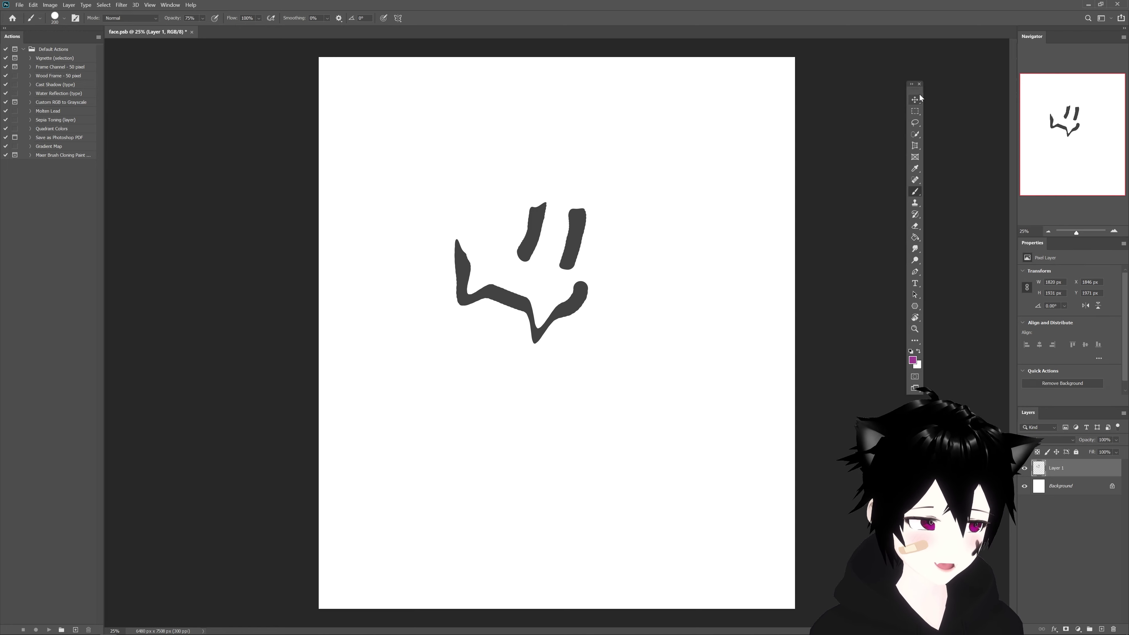
Marquee-select part of the face and drag it so the eyes sit higher
click(914, 111)
drag(441, 103, 743, 453)
mouse_move(570, 257)
mouse_down()
mouse_move(514, 279)
mouse_move(593, 255)
mouse_up()
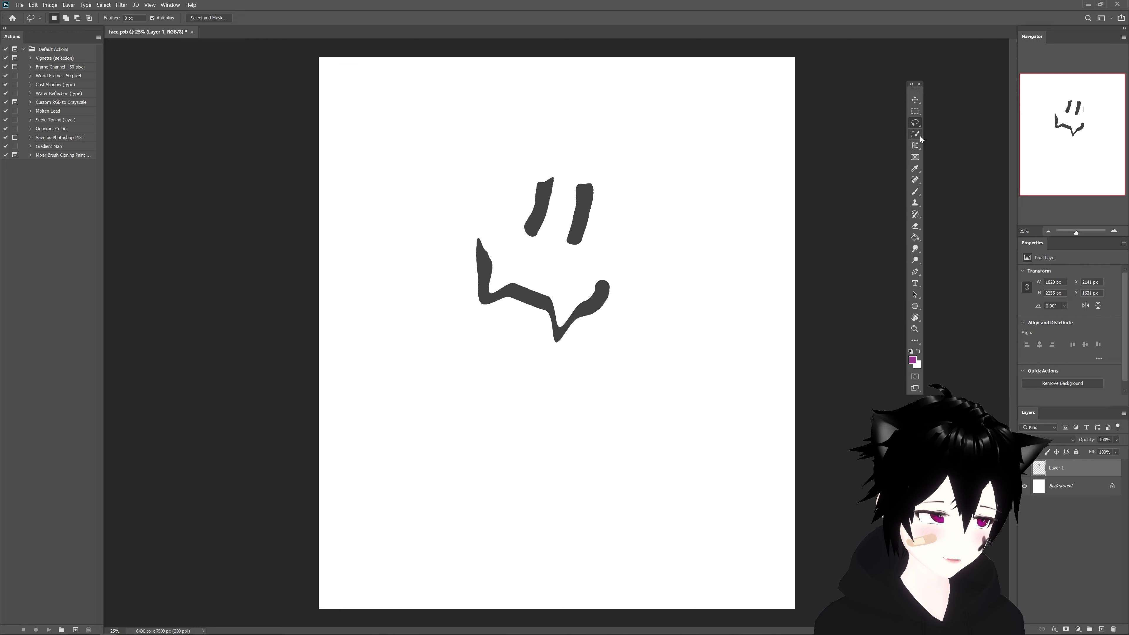
Try perspective and standard cropping, applying then undoing a wide-strip crop
click(916, 151)
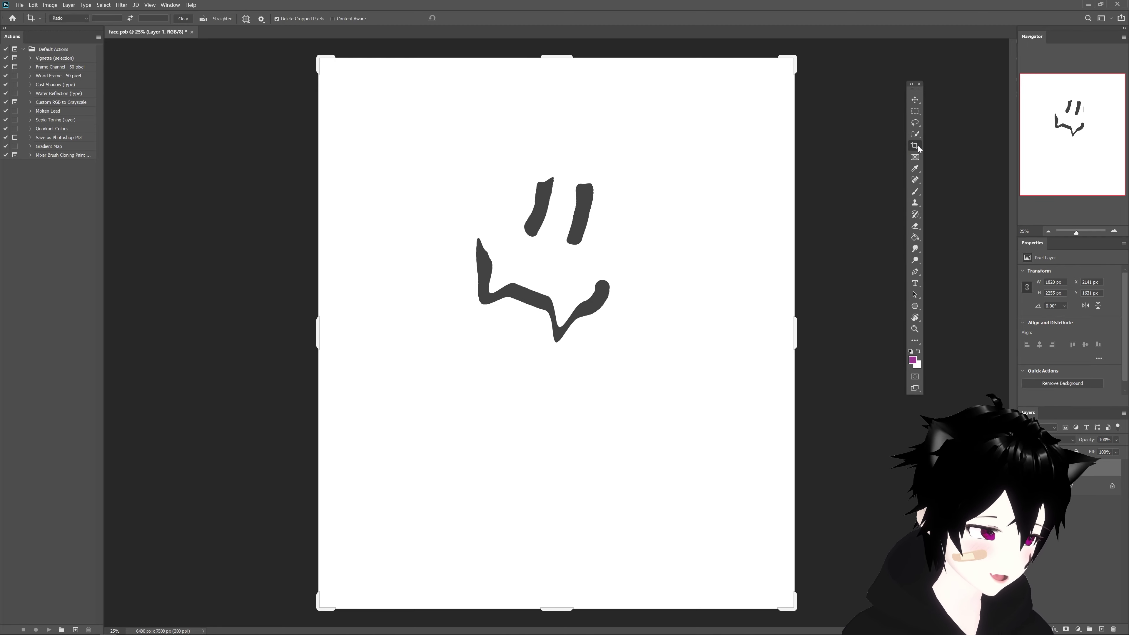
right_click(916, 147)
click(944, 155)
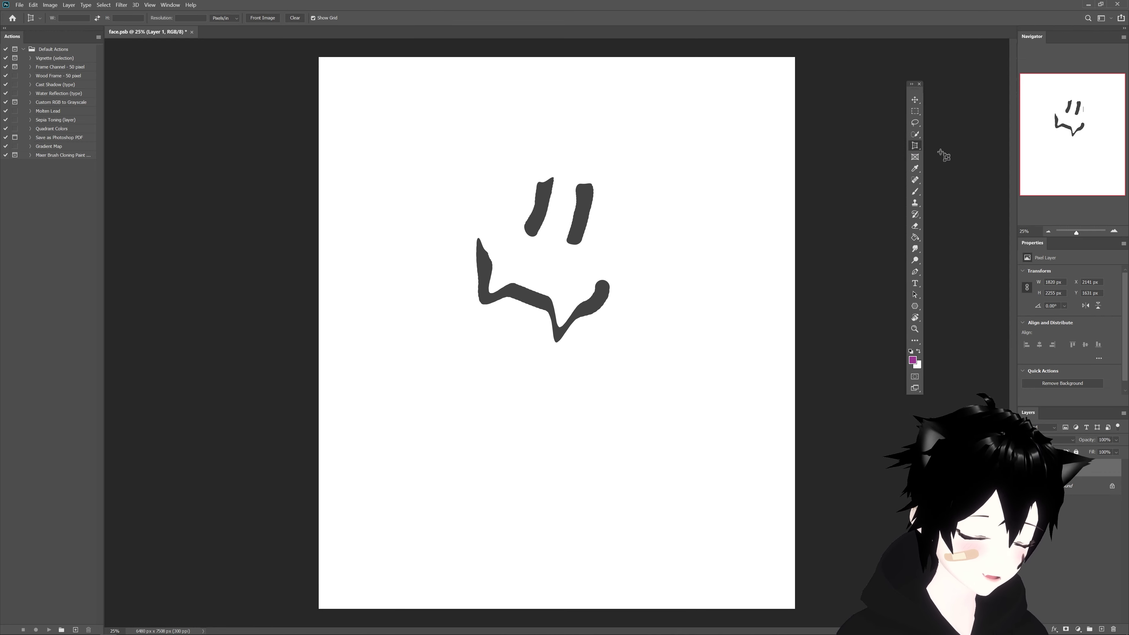
right_click(919, 150)
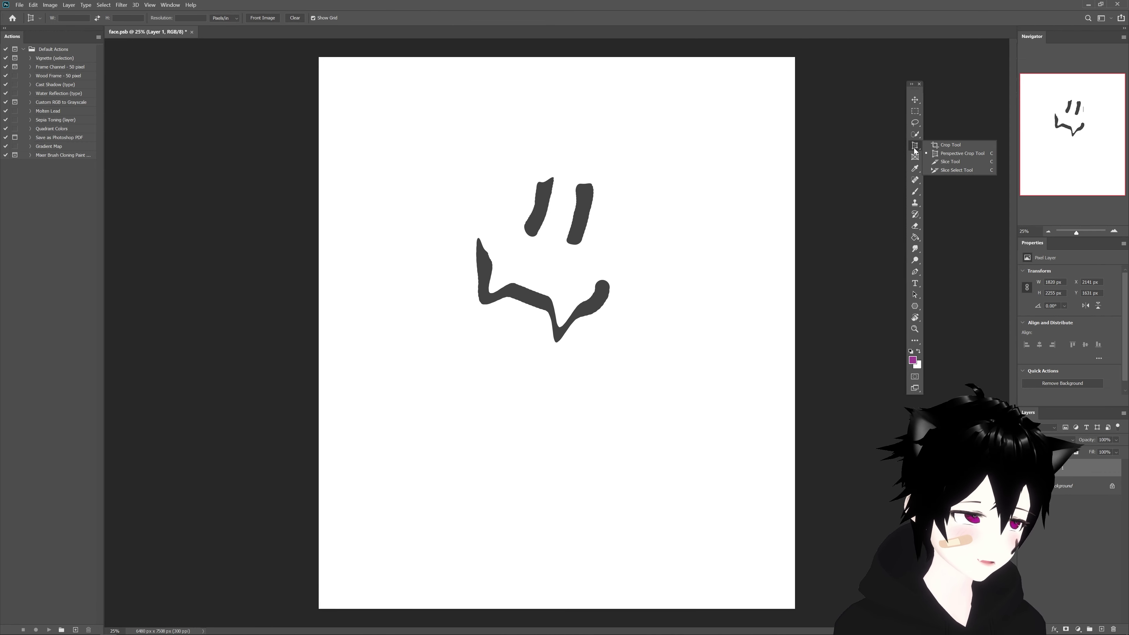
click(951, 146)
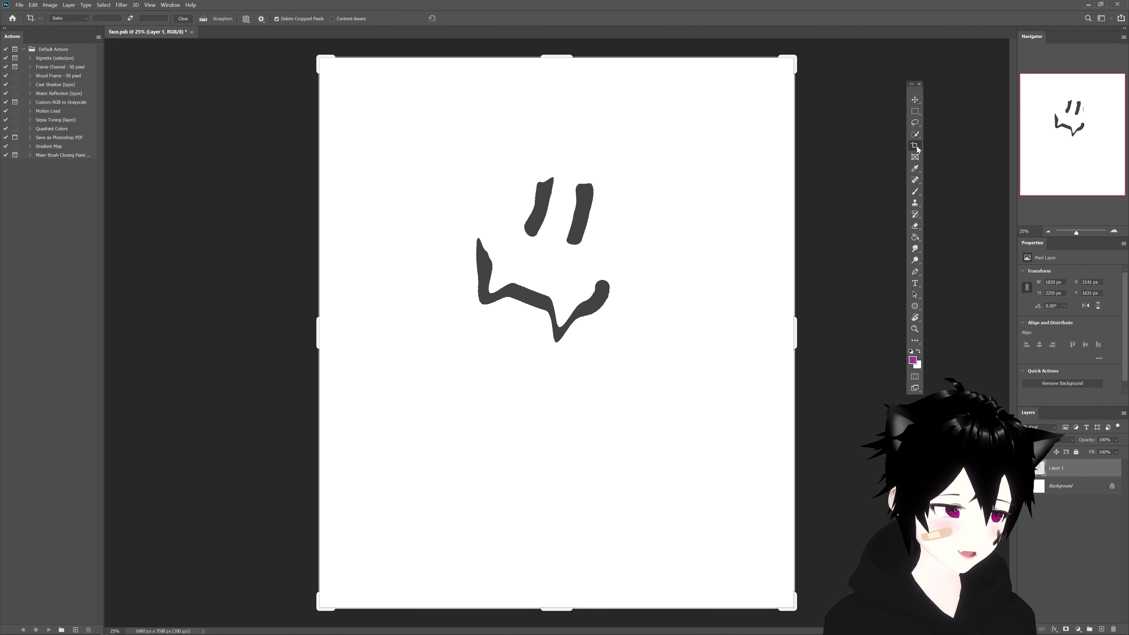
drag(794, 57, 956, 209)
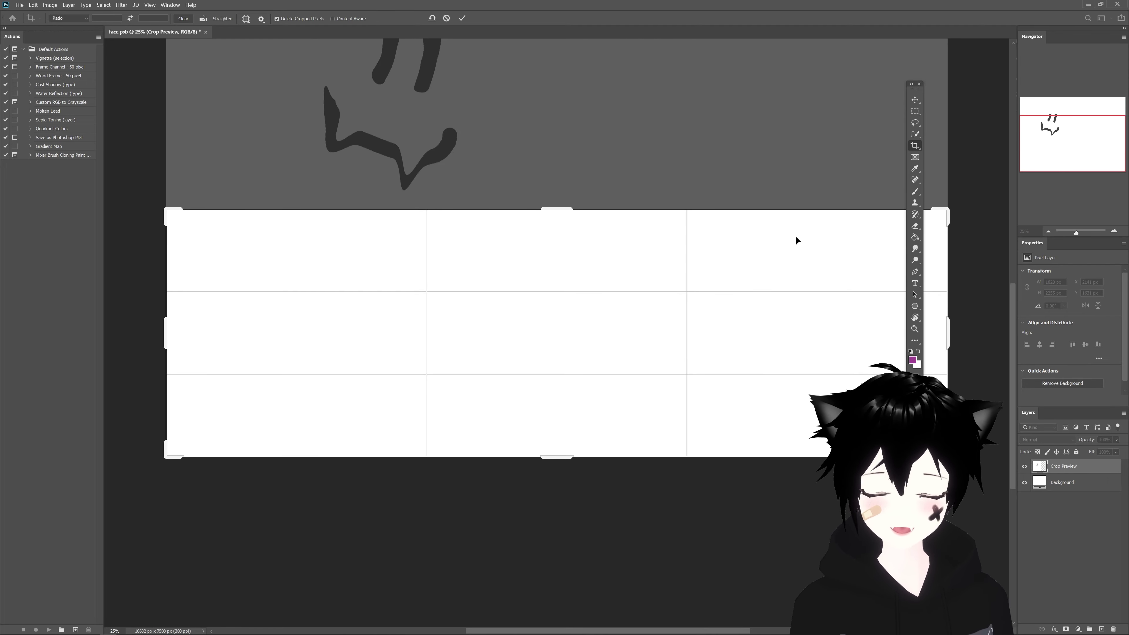
key(Return)
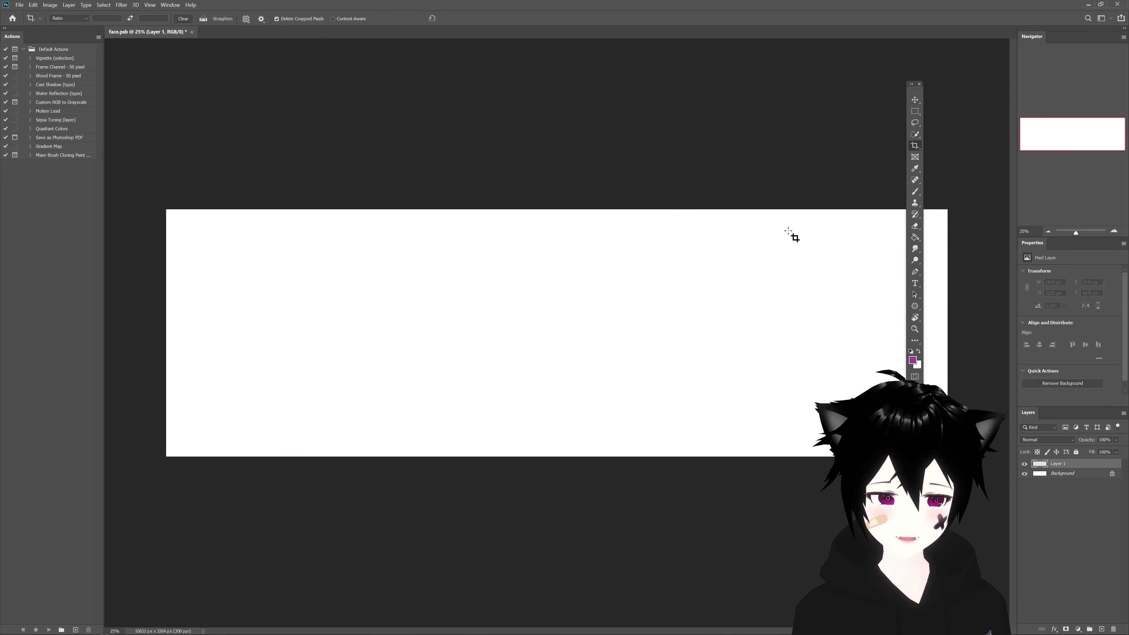
key(ctrl+z)
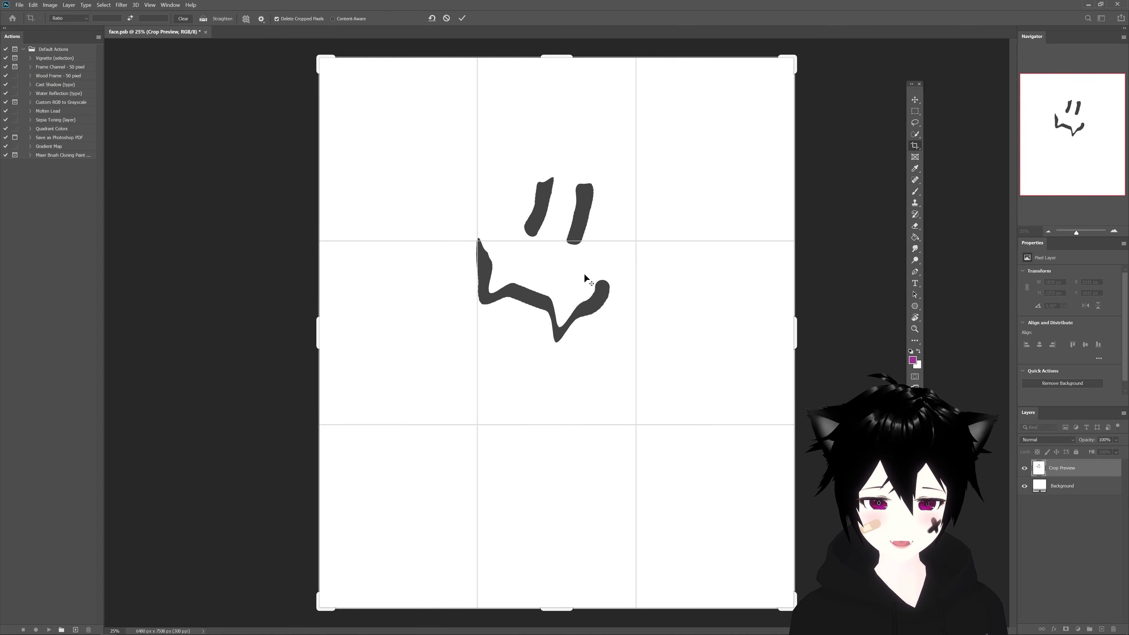
Crop the canvas to a near-square frame centred on the doodle face
scroll(564, 529, down, 2)
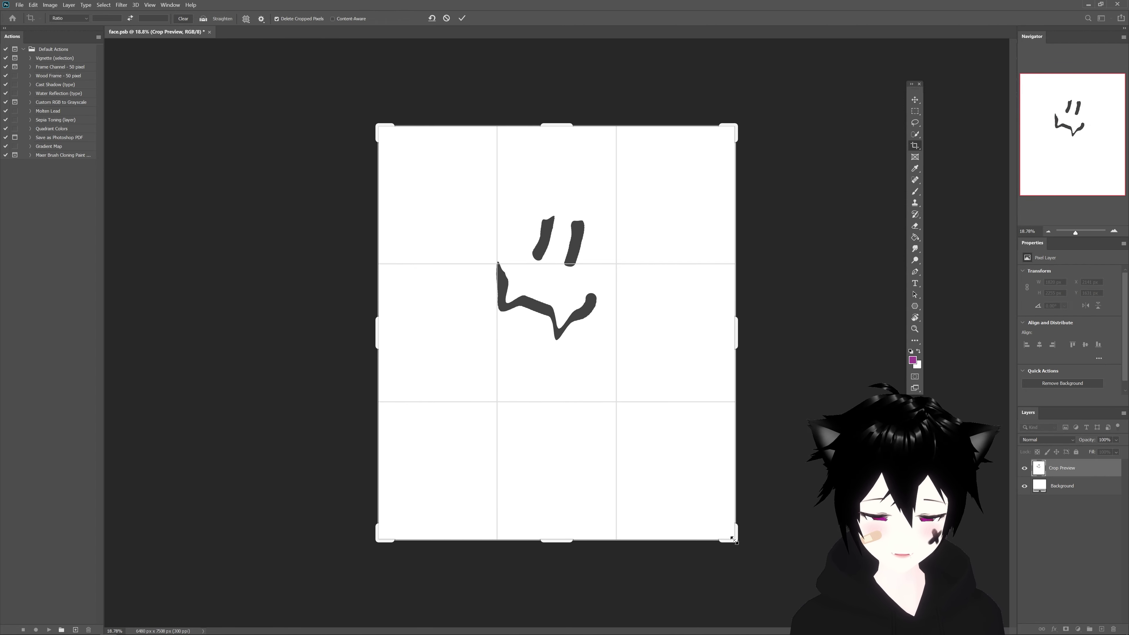
drag(735, 543, 714, 484)
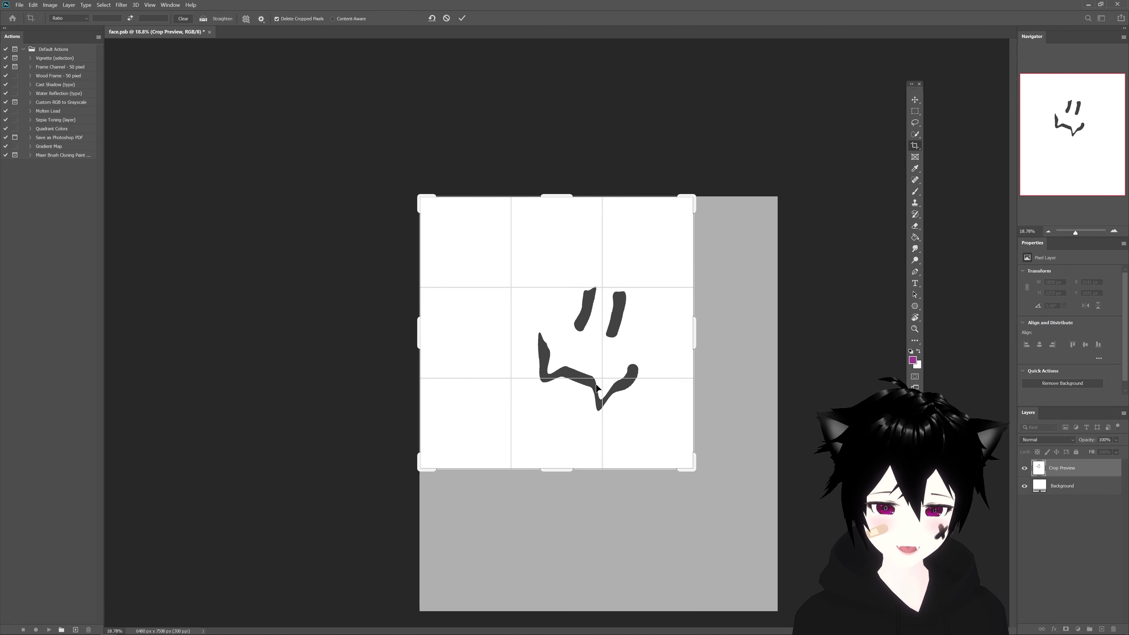
mouse_move(603, 394)
mouse_down()
mouse_move(573, 365)
mouse_move(573, 376)
mouse_up()
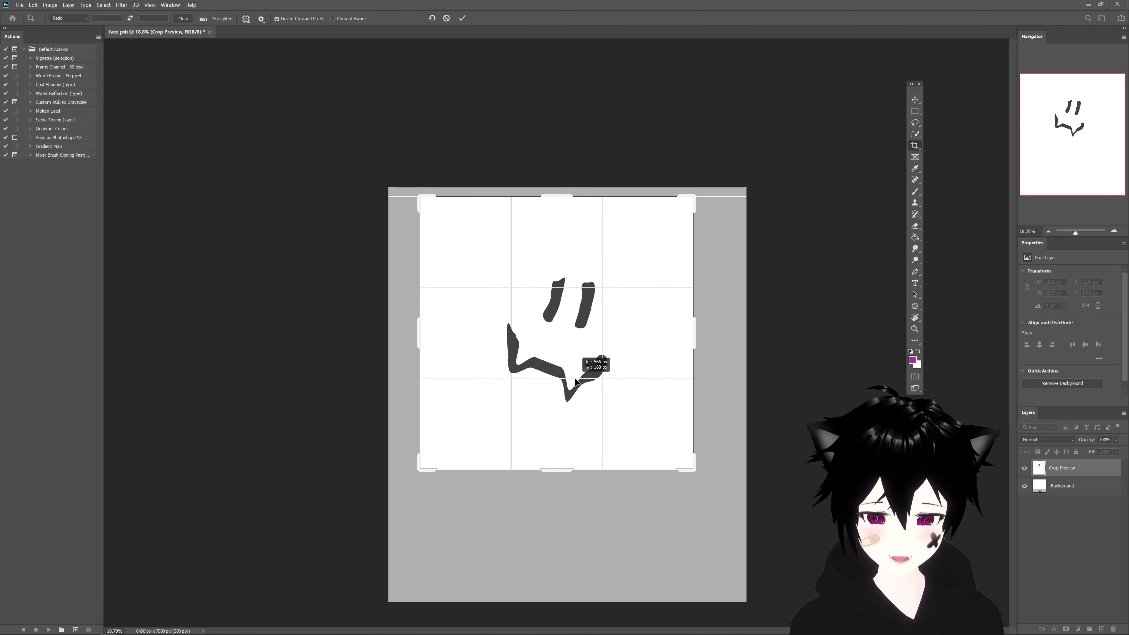
key(Return)
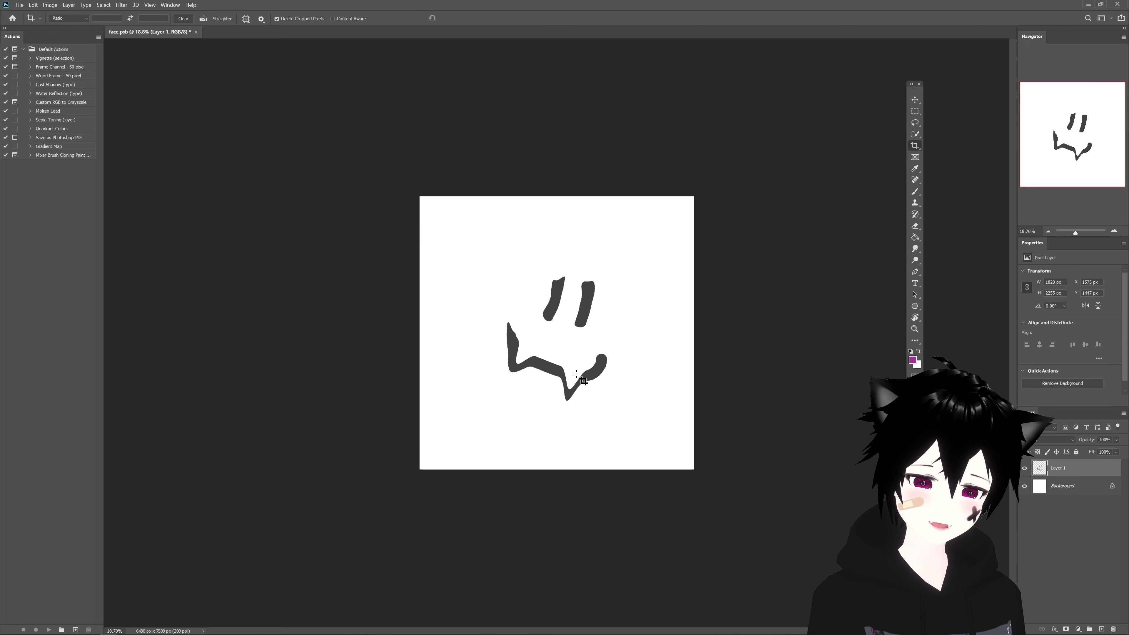
key(ctrl+plus)
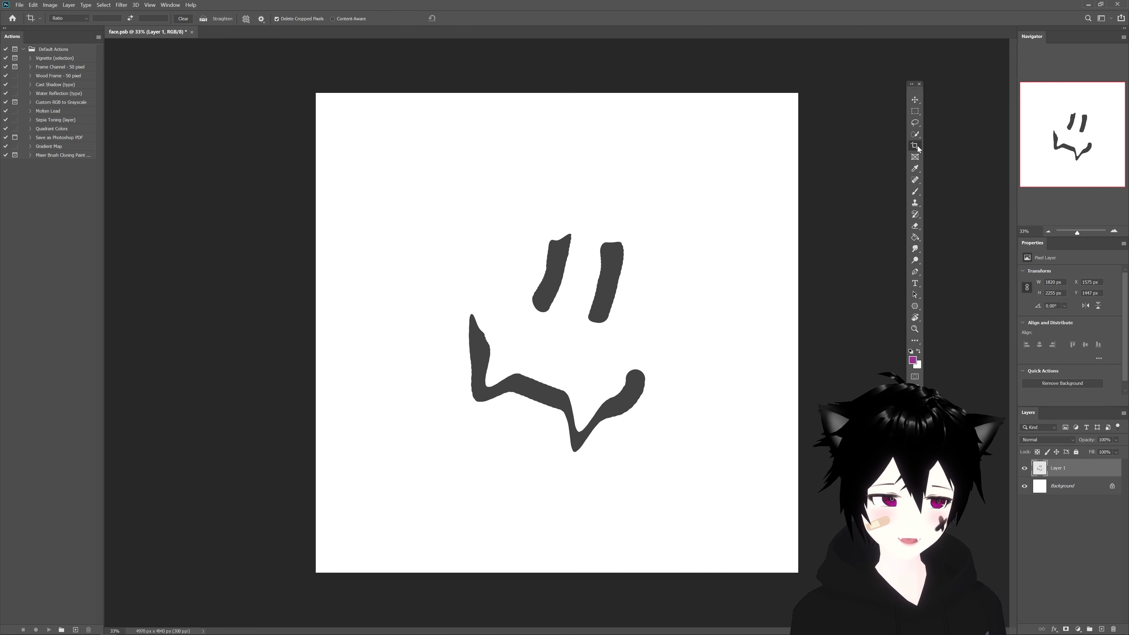
click(917, 145)
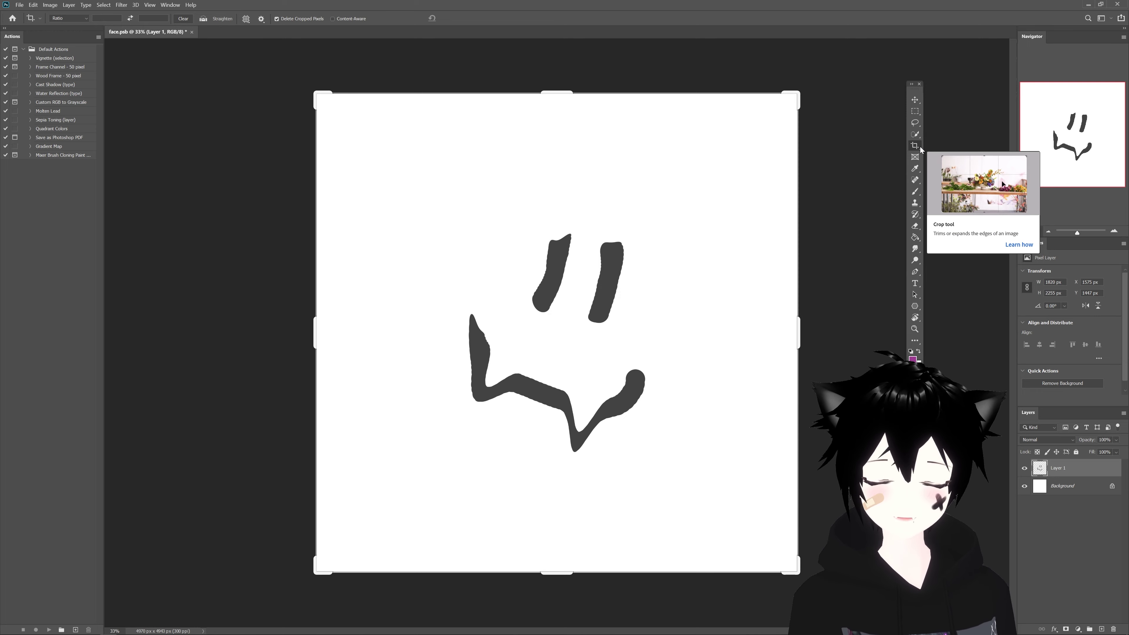
click(918, 171)
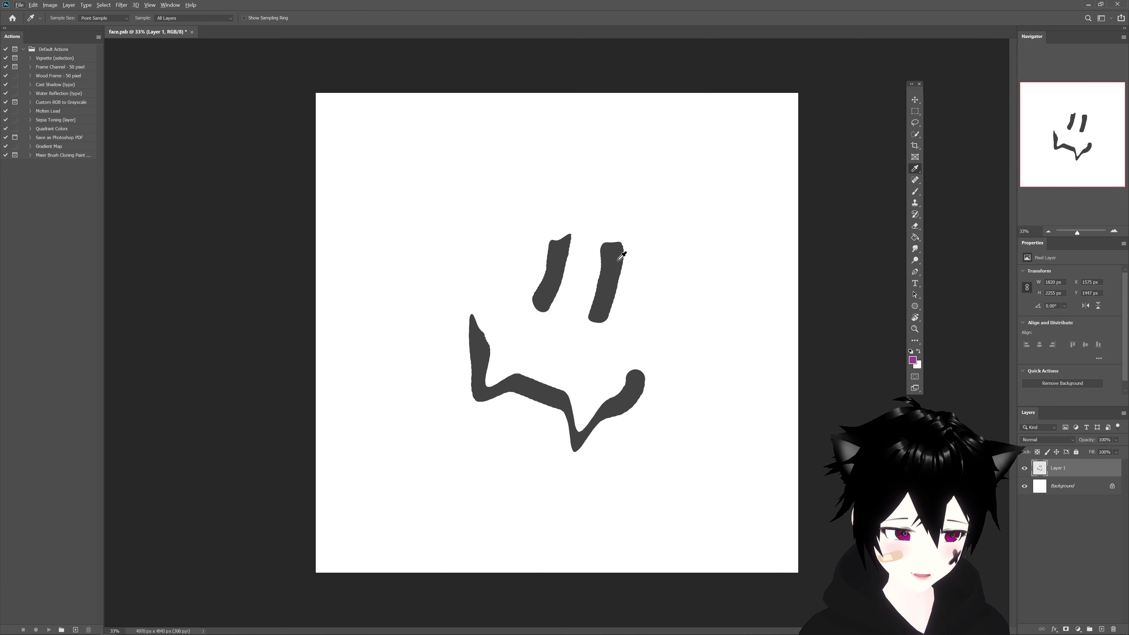
Try dark red, then sample the smiley's dark grey strokes and white canvas as colours
click(912, 359)
click(650, 244)
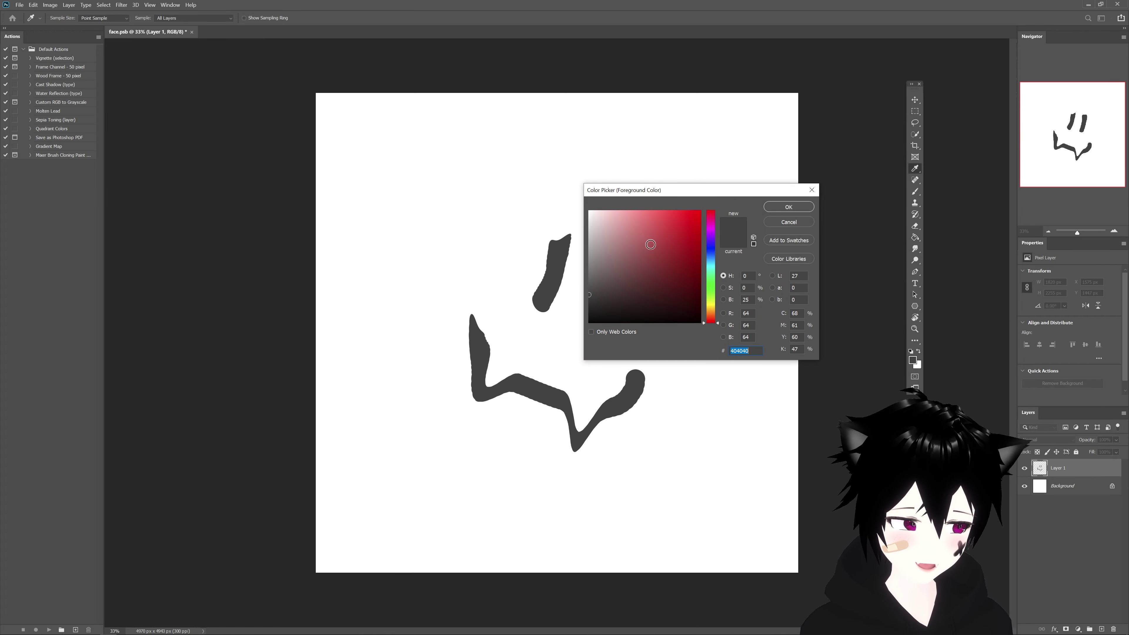
click(789, 209)
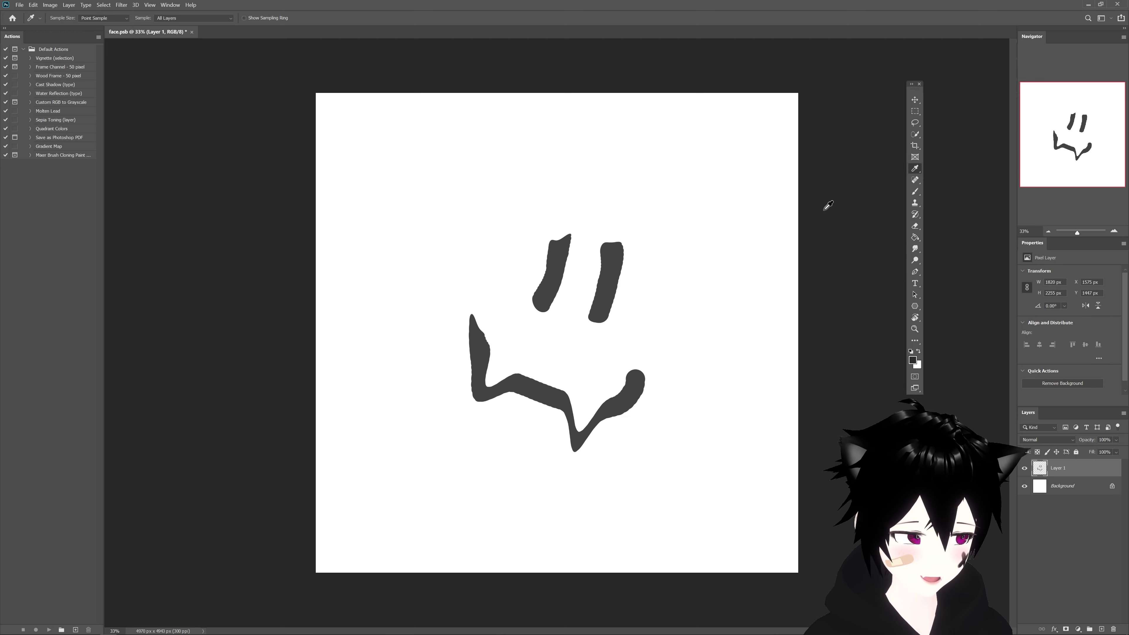
click(609, 284)
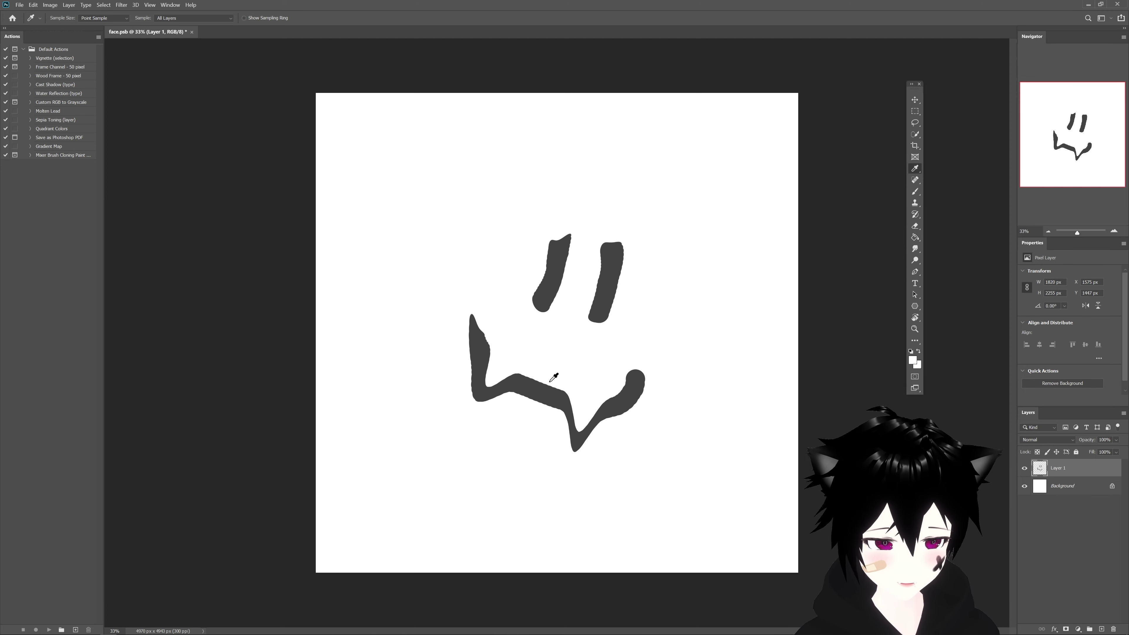
click(574, 249)
click(609, 309)
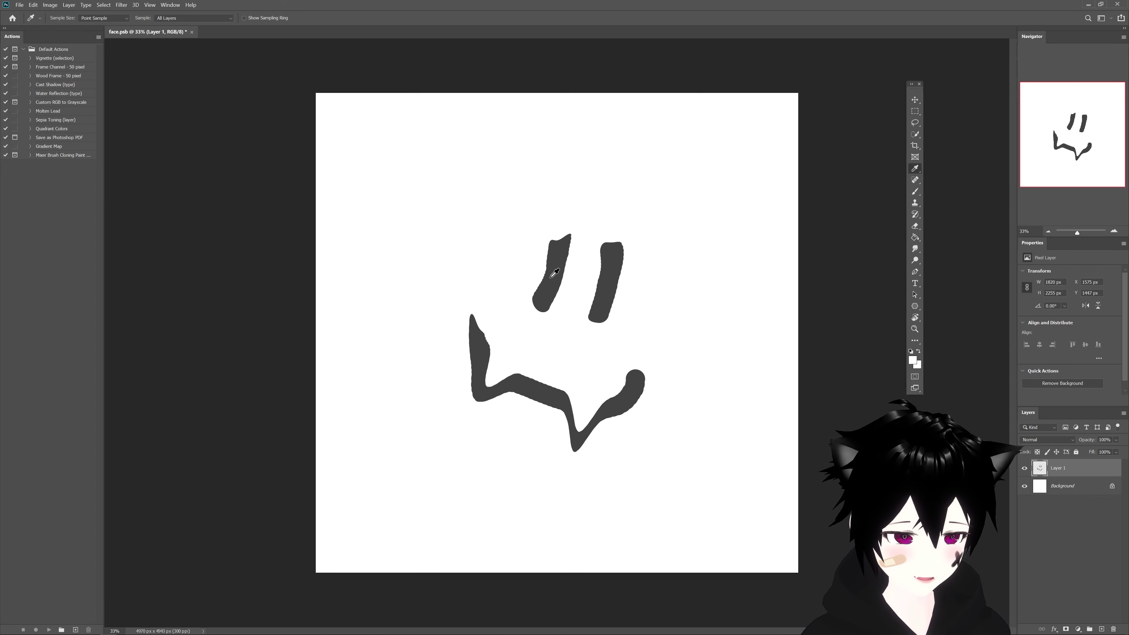
click(634, 270)
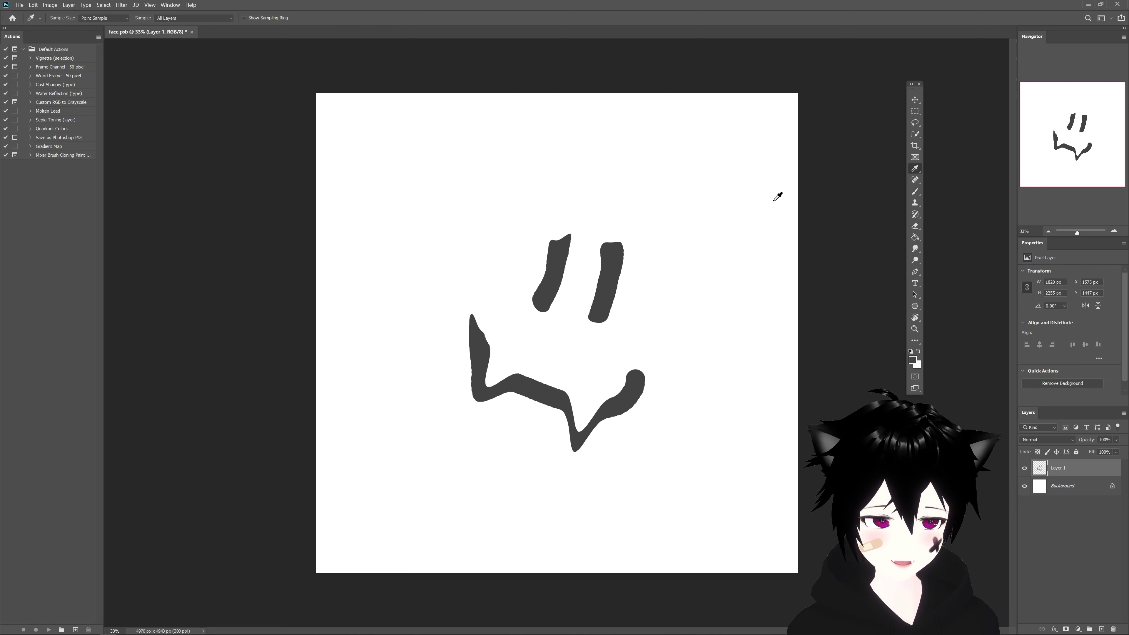
key(b)
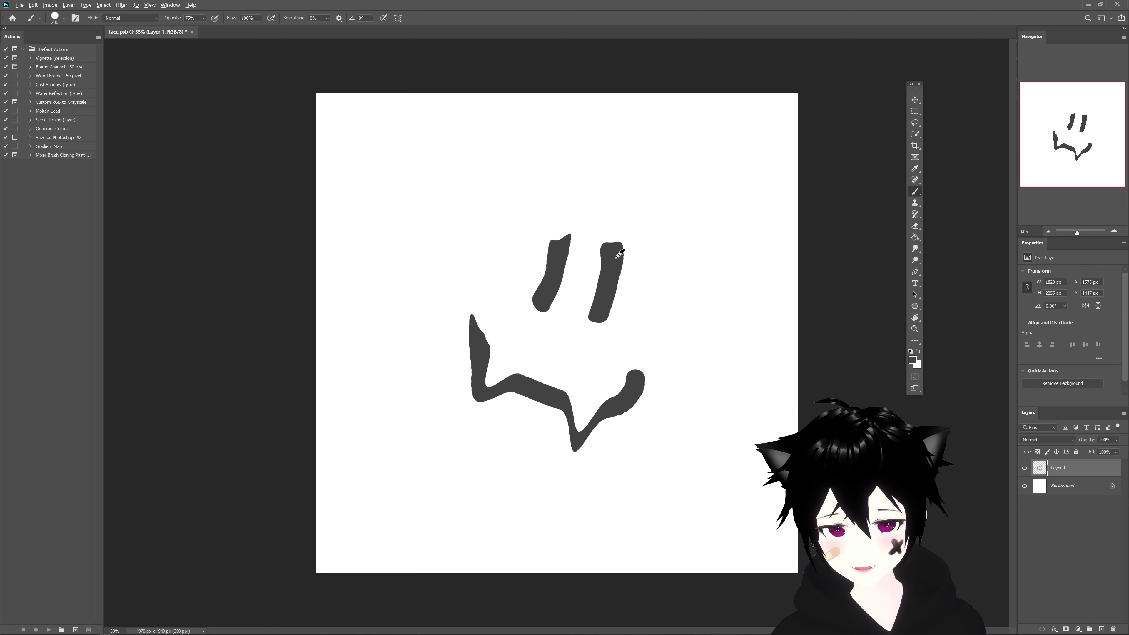
mouse_move(636, 250)
mouse_down()
mouse_move(646, 226)
mouse_move(662, 260)
mouse_move(696, 204)
mouse_move(703, 231)
mouse_up()
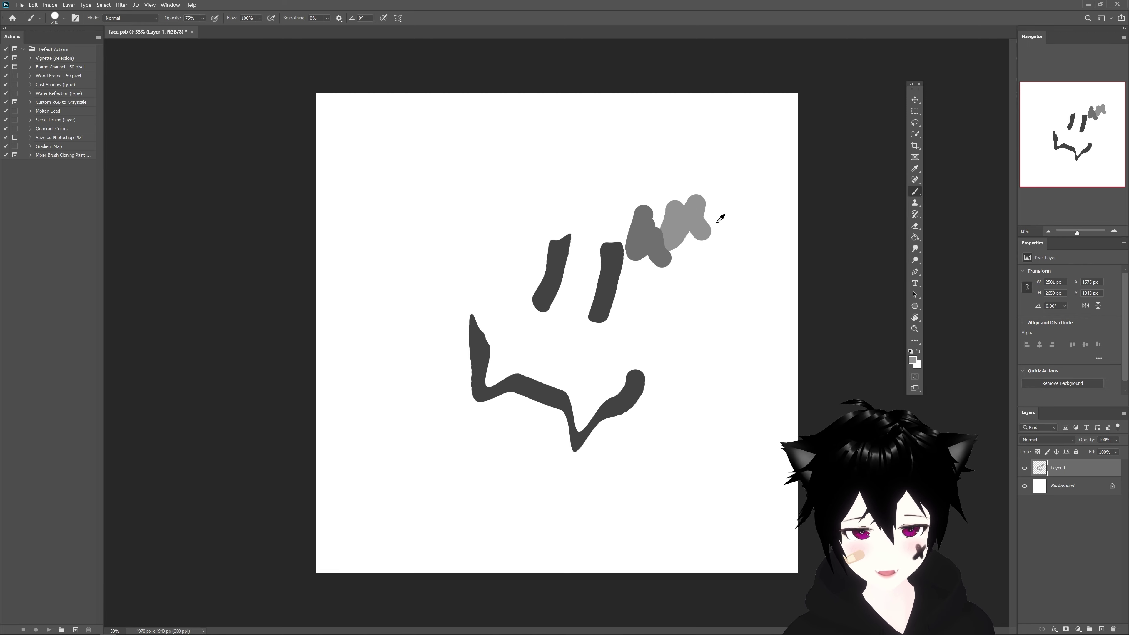
drag(773, 190, 629, 358)
key(ctrl+z)
key(ctrl+z)
key(ctrl+z)
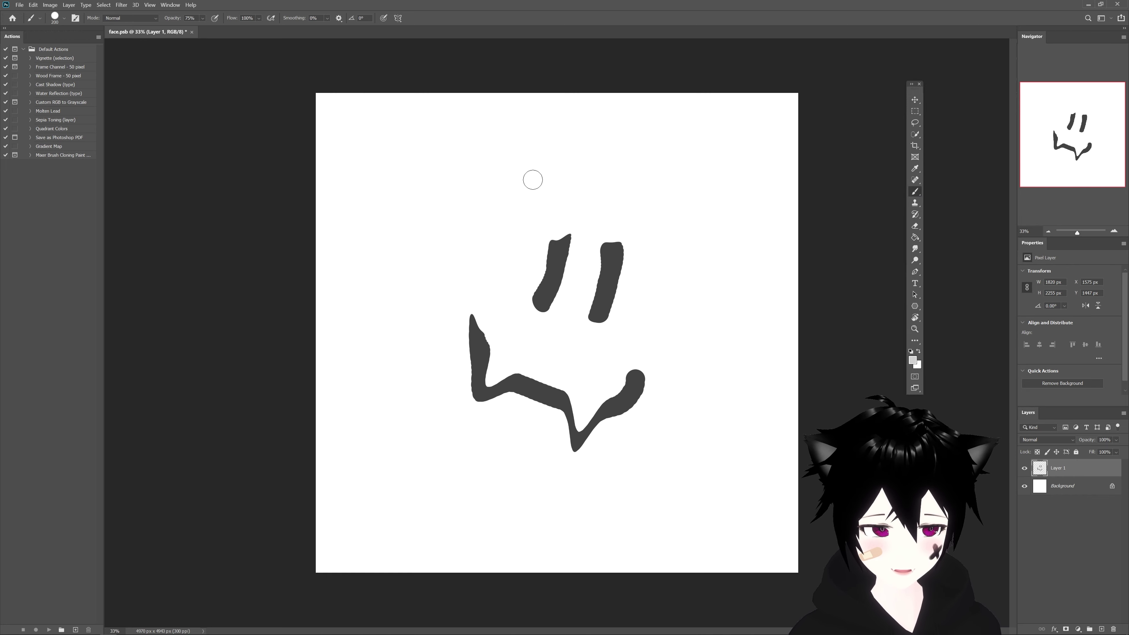
drag(482, 122, 498, 196)
drag(532, 135, 576, 208)
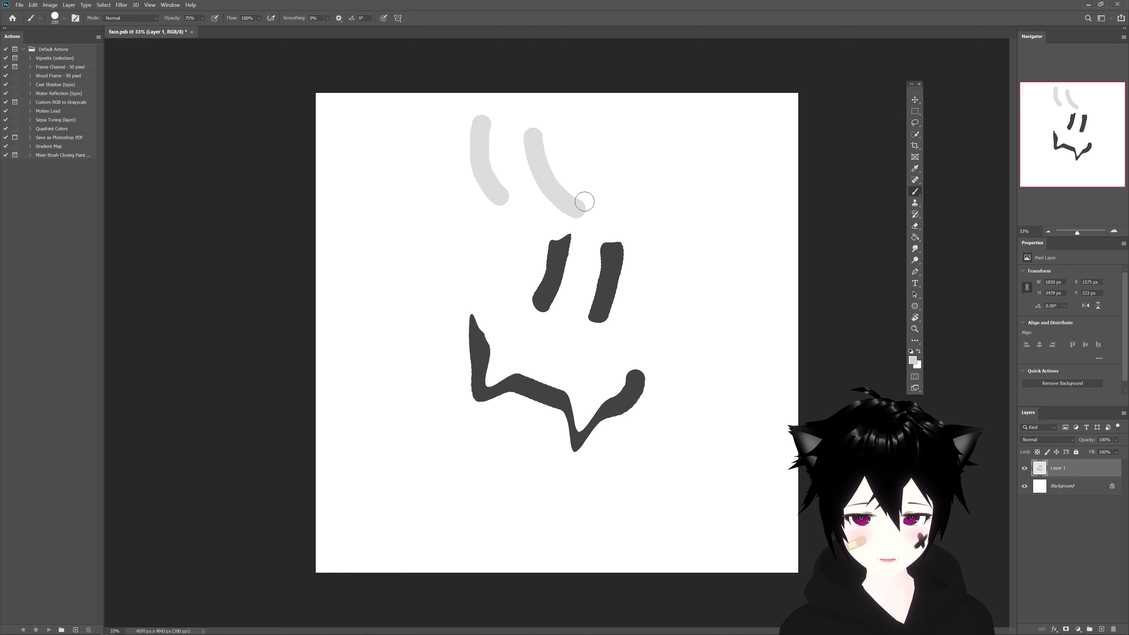
right_click(578, 209)
drag(435, 238, 466, 265)
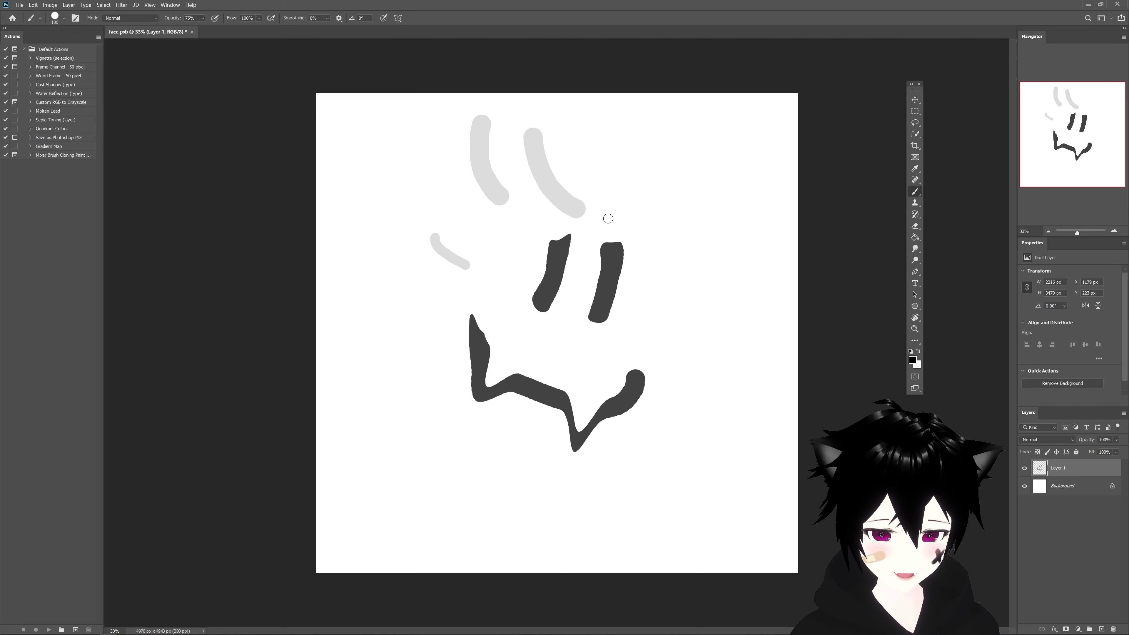
mouse_move(709, 431)
mouse_down()
mouse_move(494, 500)
mouse_move(372, 443)
mouse_up()
click(365, 383)
drag(476, 167, 497, 204)
drag(509, 200, 553, 242)
mouse_move(529, 222)
mouse_down()
mouse_move(458, 309)
mouse_move(758, 398)
mouse_up()
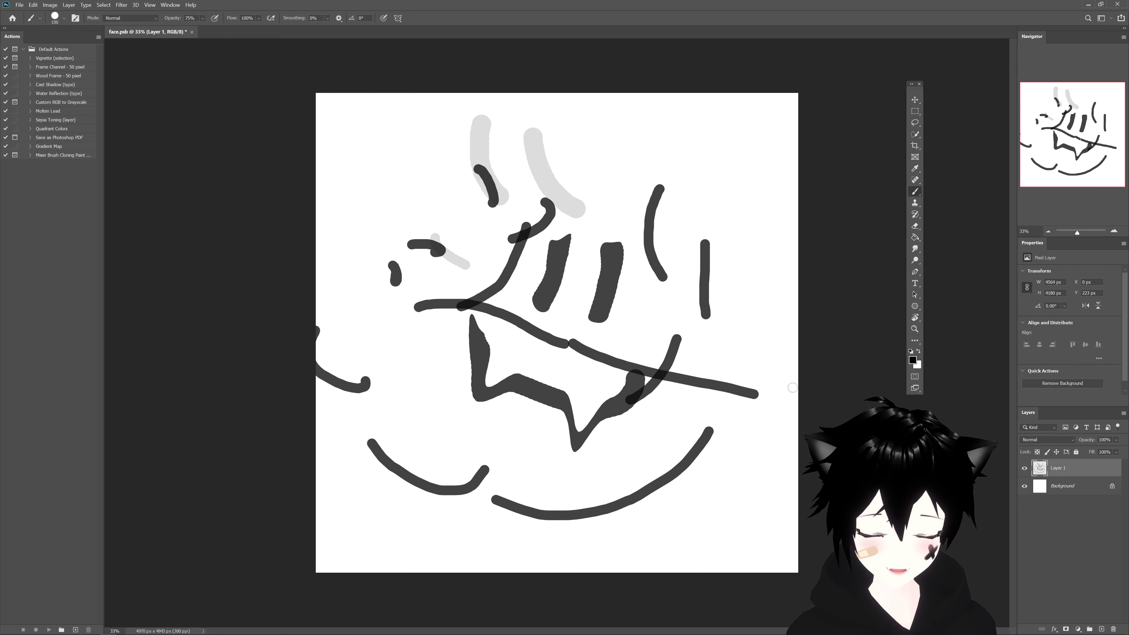
key(ctrl+z)
key(ctrl+z)
key(ctrl+z)
key(ctrl+z)
key(ctrl+z)
key(ctrl+z)
key(ctrl+z)
key(ctrl+z)
key(ctrl+z)
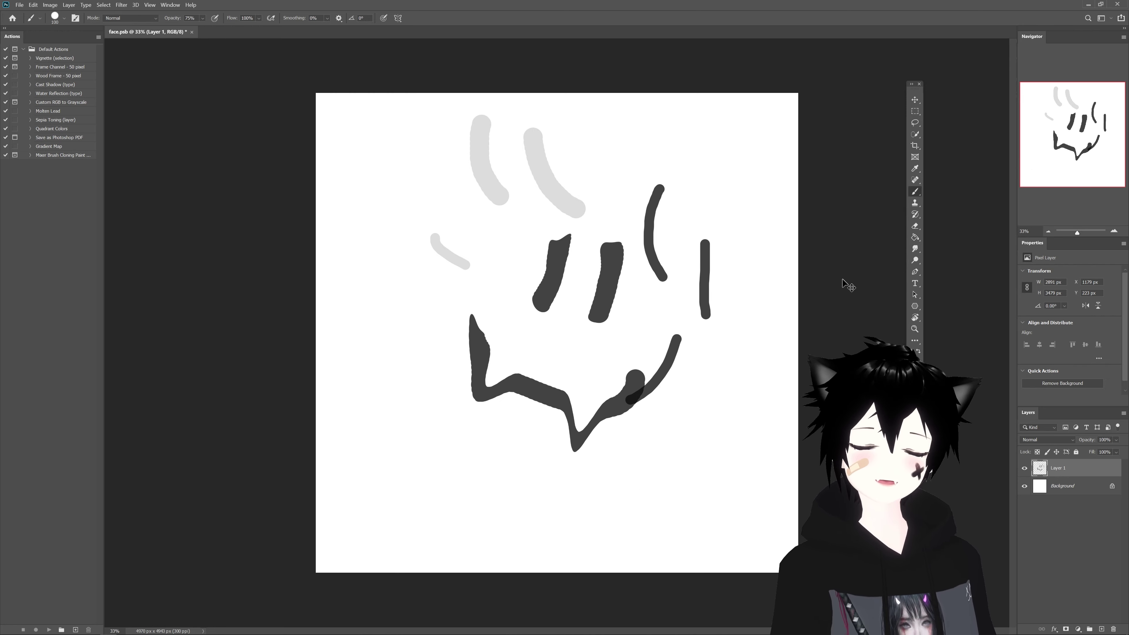
key(ctrl+z)
key(ctrl+z)
key(ctrl+z)
key(ctrl+z)
key(ctrl+z)
key(ctrl+z)
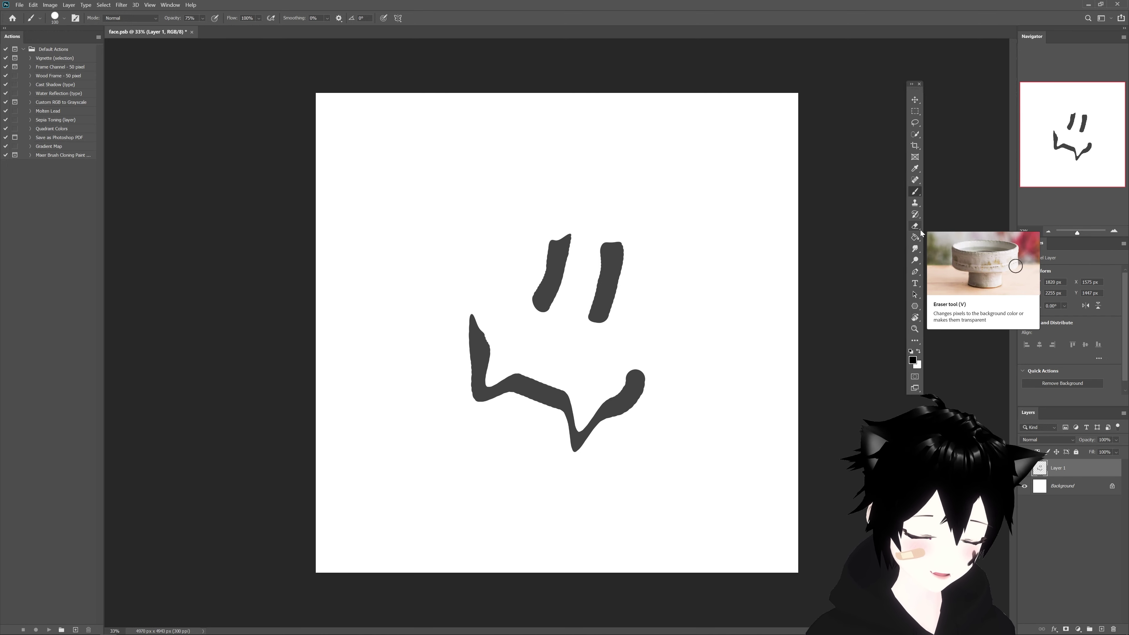
click(914, 226)
right_click(610, 187)
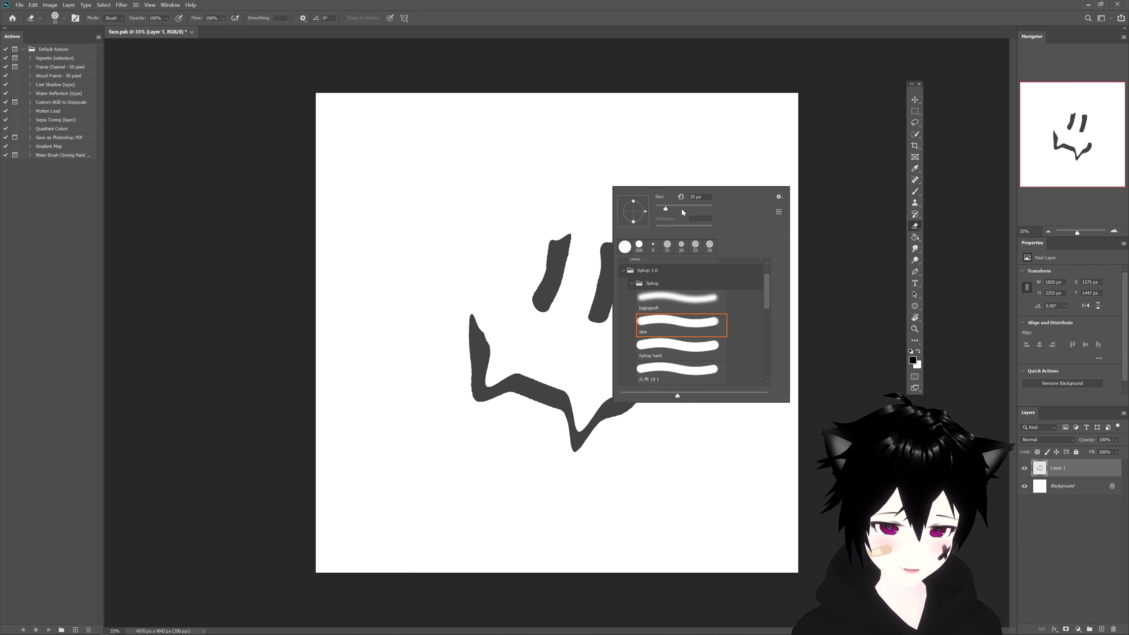
click(675, 208)
click(701, 160)
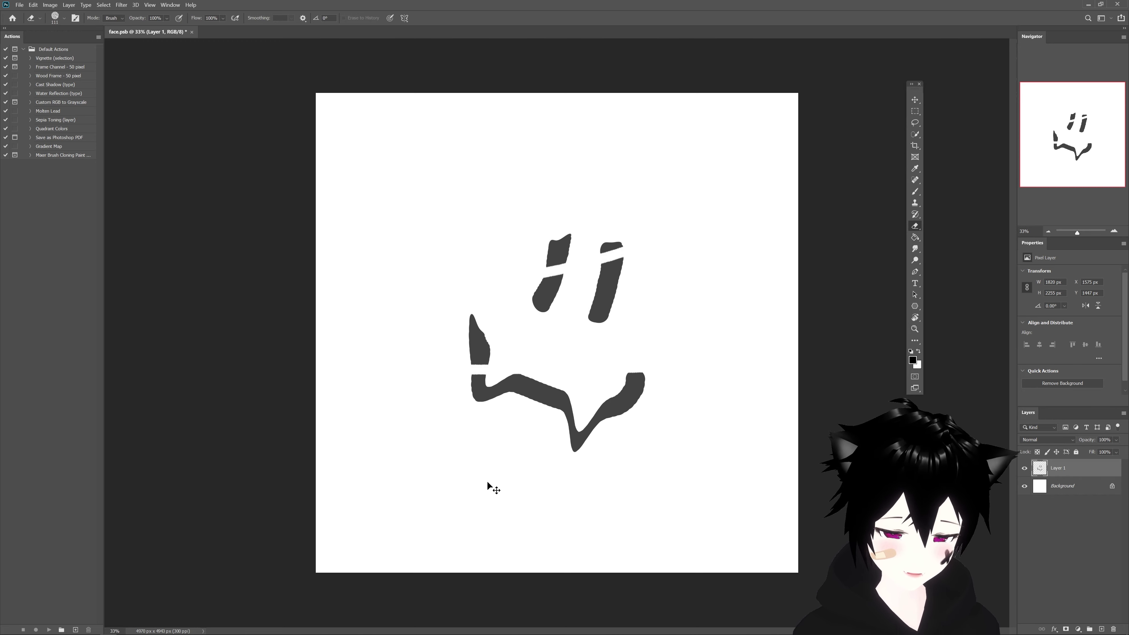
key(ctrl+z)
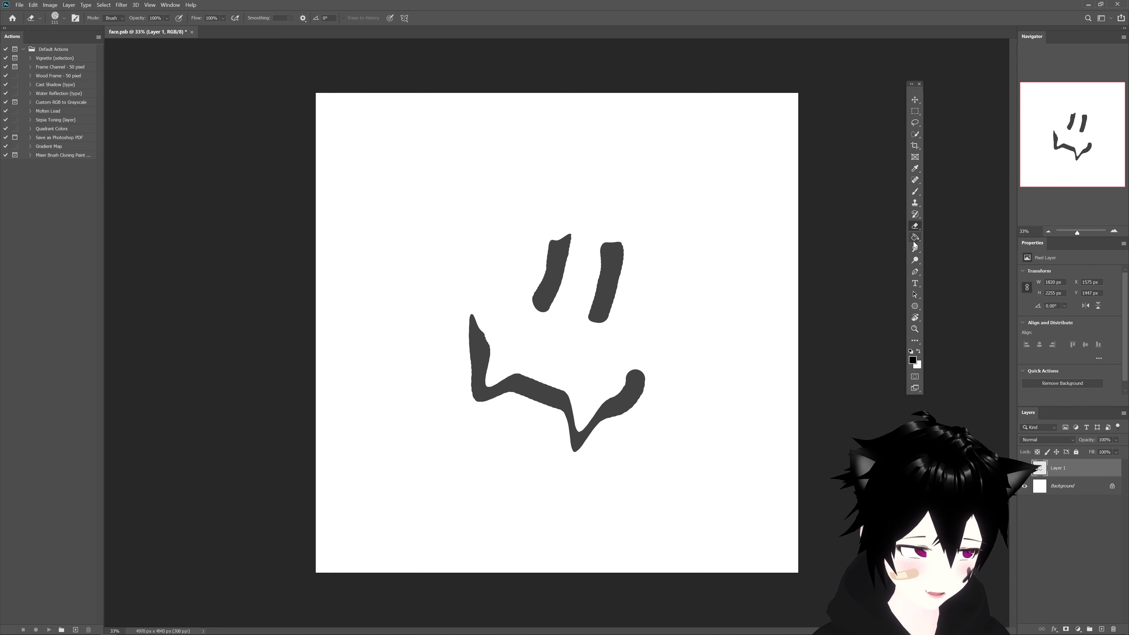
click(914, 240)
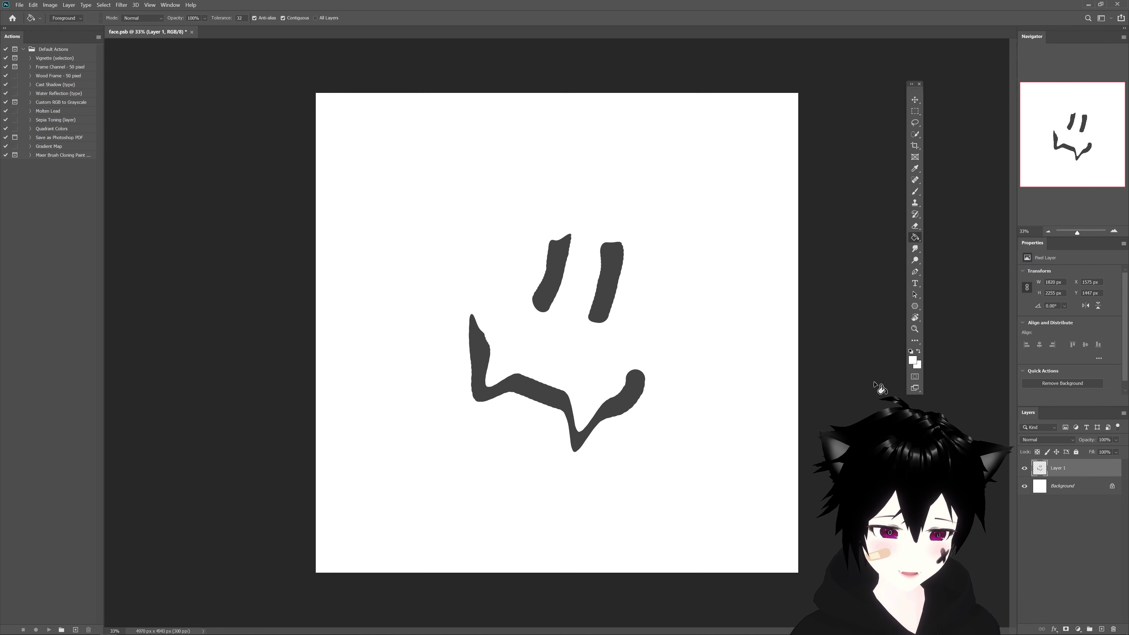
Fill the new layer white, hide Layer 2, and make Layer 1 the working layer
click(595, 184)
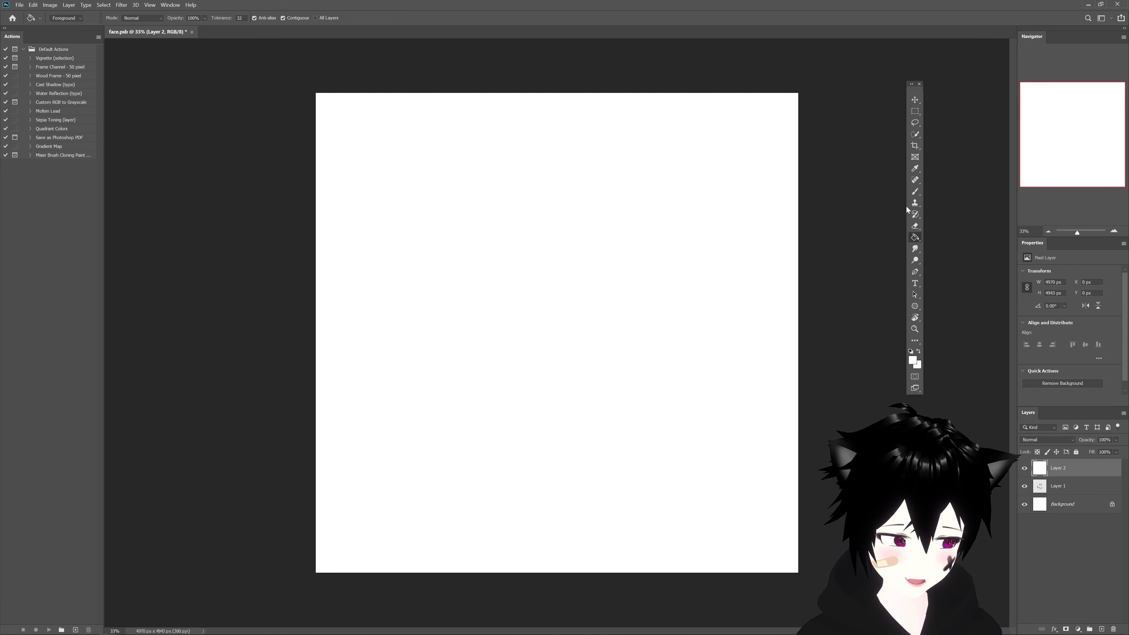
click(1025, 468)
click(1025, 468)
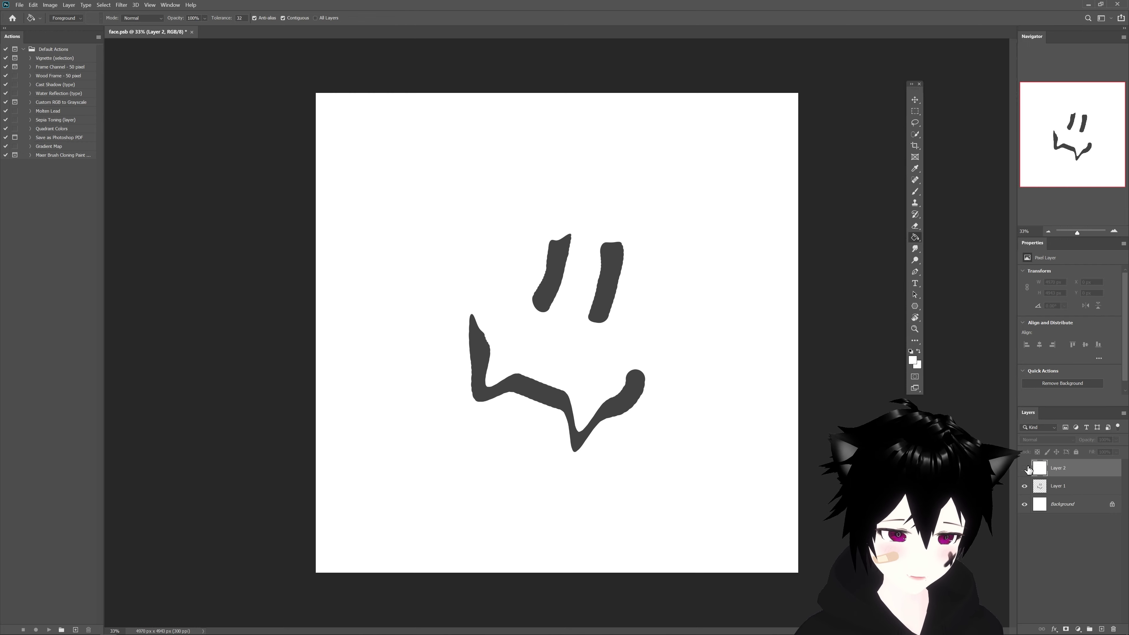
click(1065, 486)
click(917, 248)
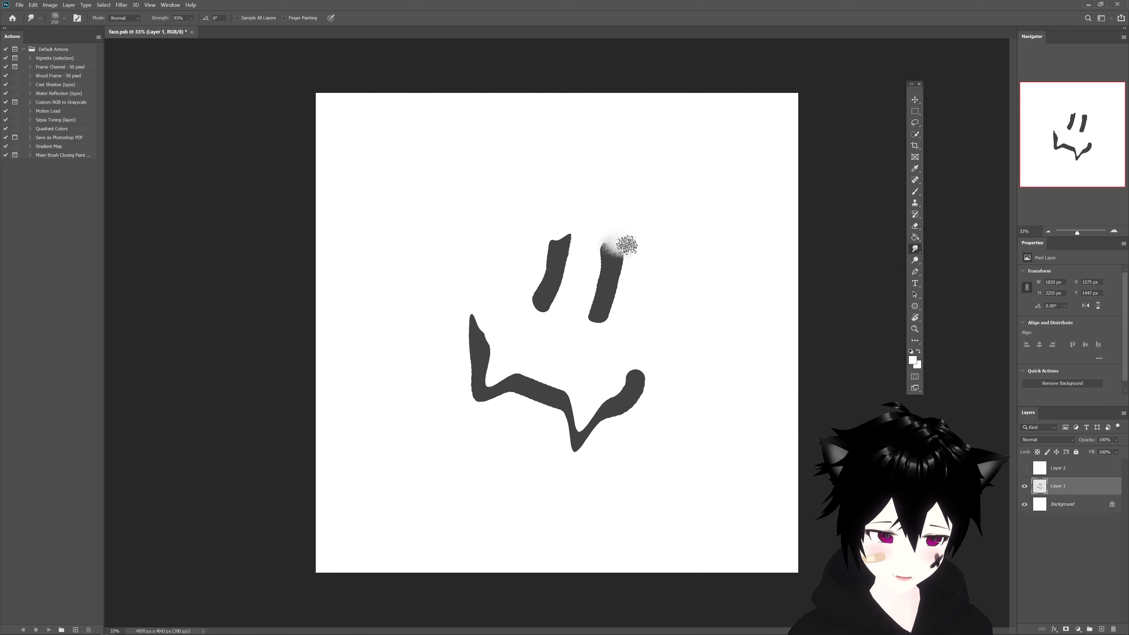
Smudge the right eye into a grey haze and smear the mouth's right tip
drag(631, 265, 623, 304)
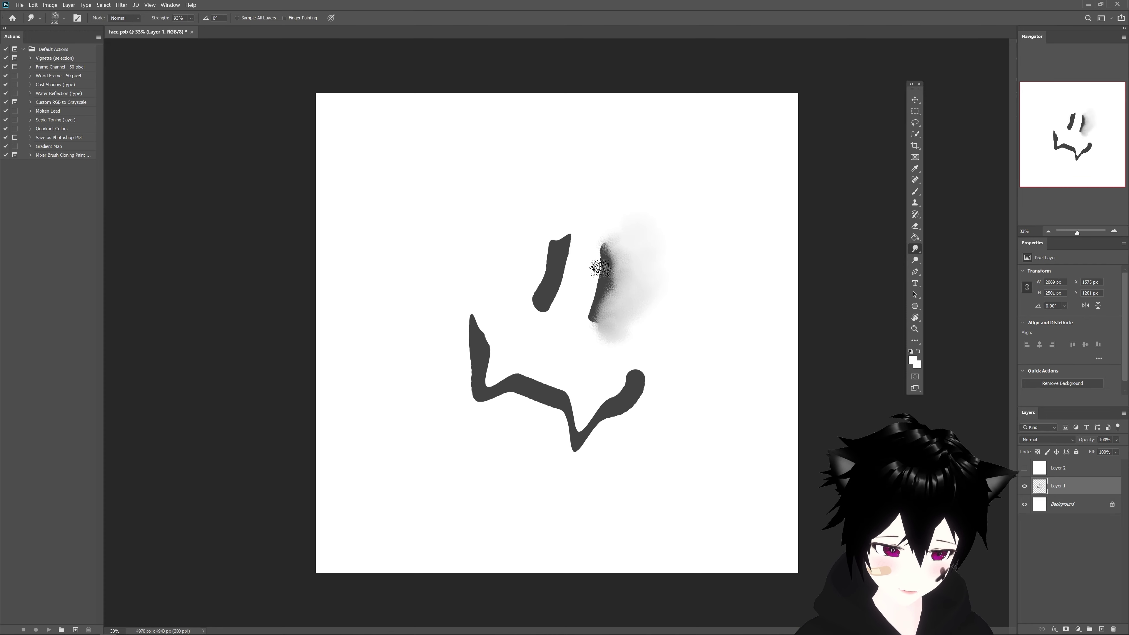
drag(612, 268, 591, 329)
key(ctrl+z)
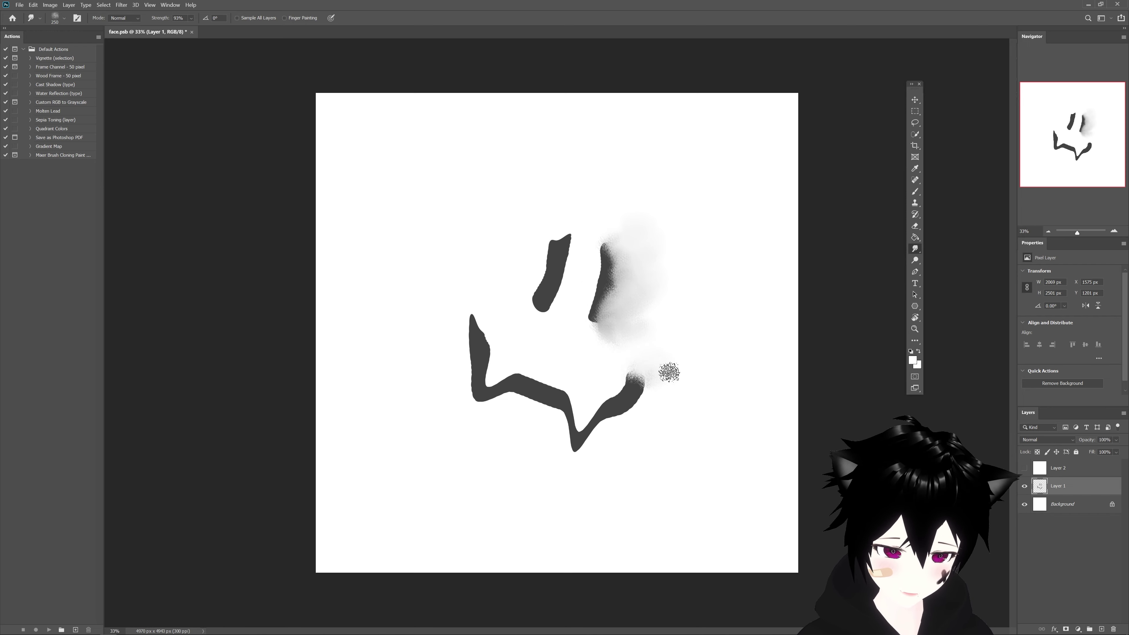
drag(669, 372, 644, 398)
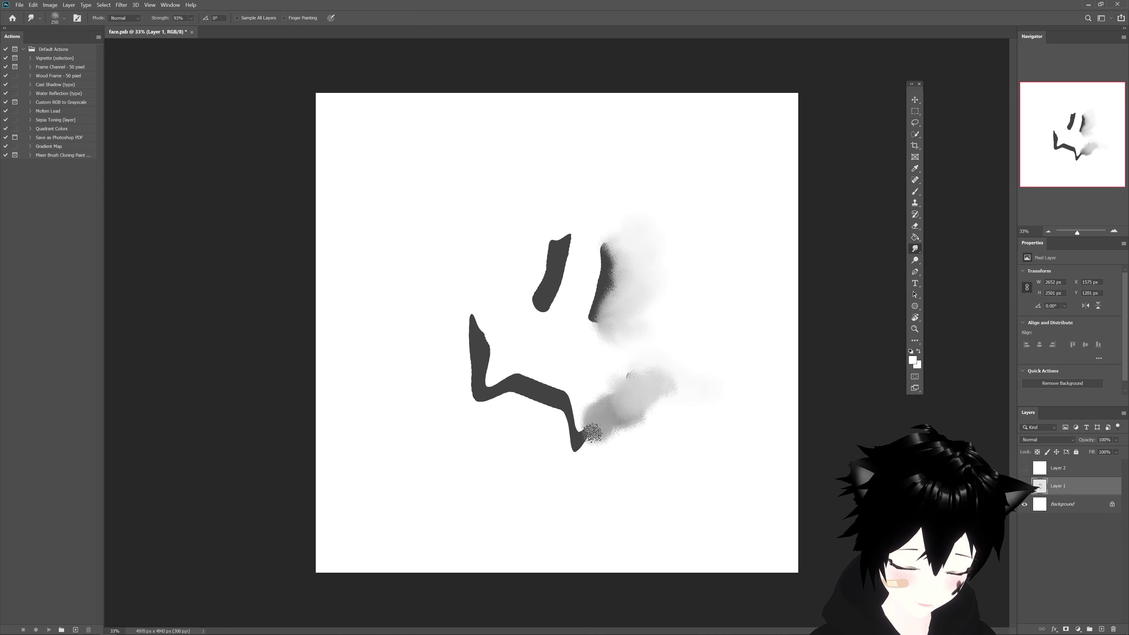
drag(591, 432, 580, 443)
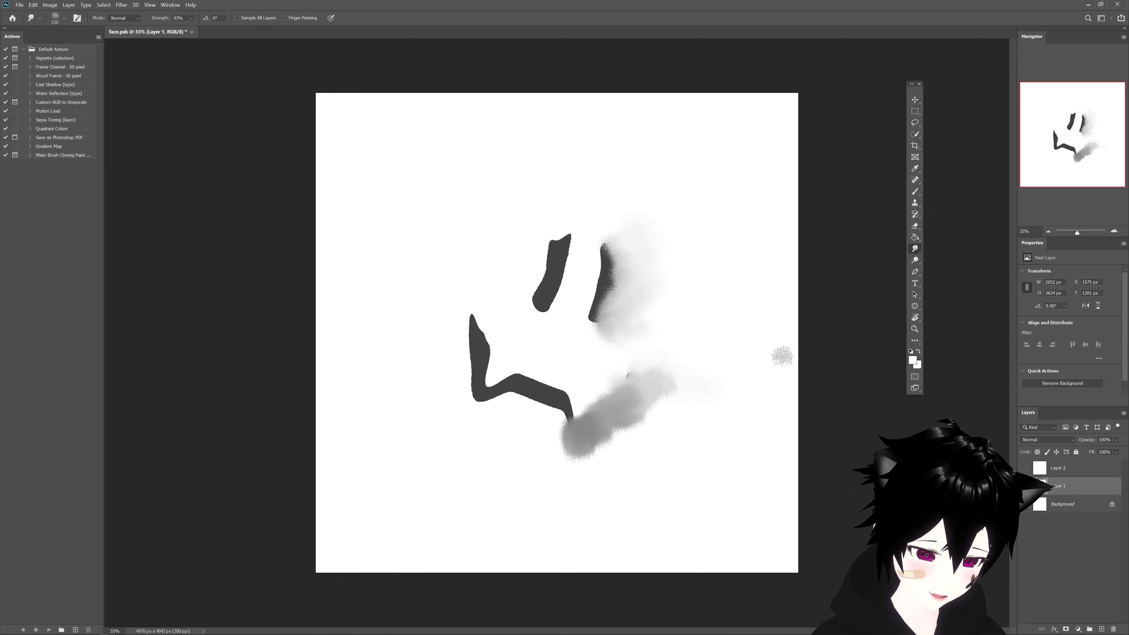
Draw a text box across the face and clear its placeholder text
click(915, 261)
click(914, 283)
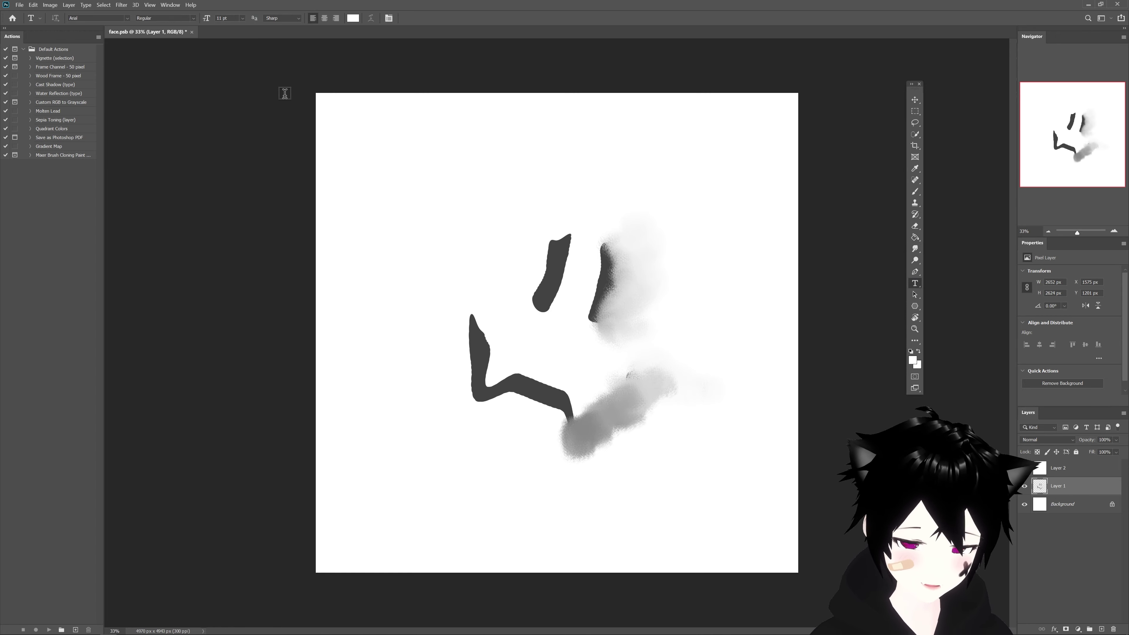
mouse_move(378, 141)
mouse_down()
mouse_move(709, 245)
mouse_move(726, 227)
mouse_up()
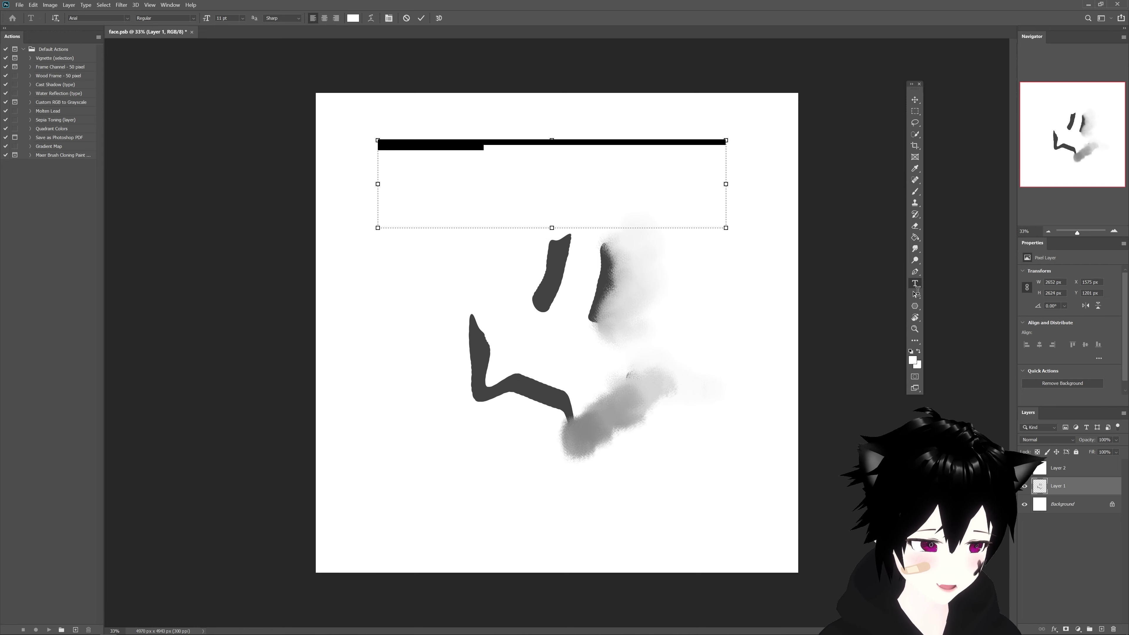
click(430, 326)
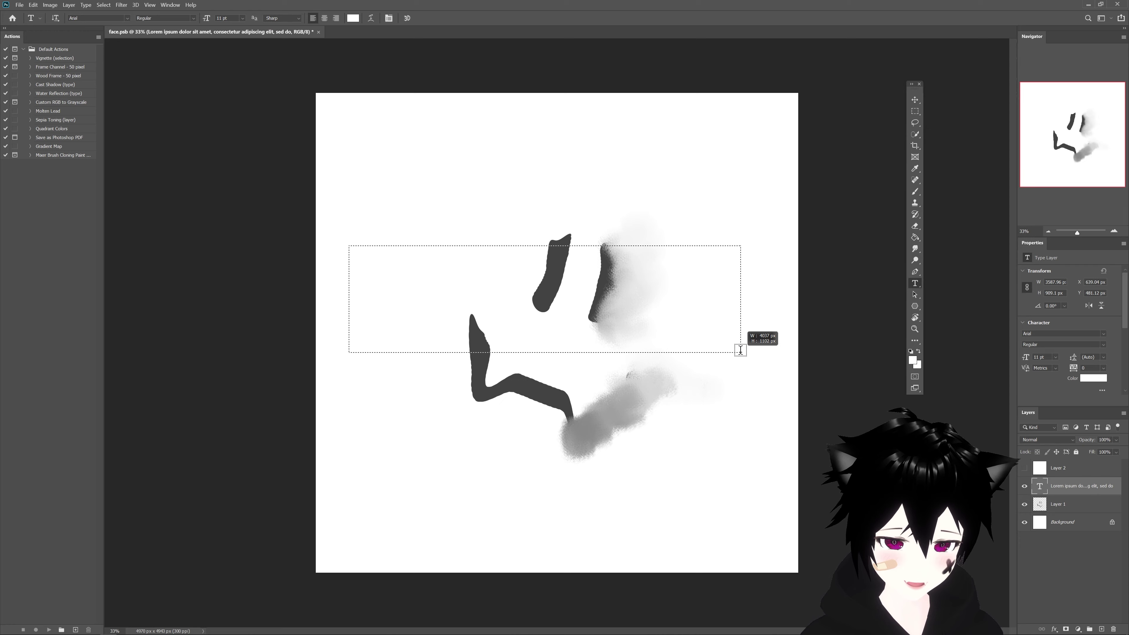
drag(377, 261, 741, 352)
key(BackSpace)
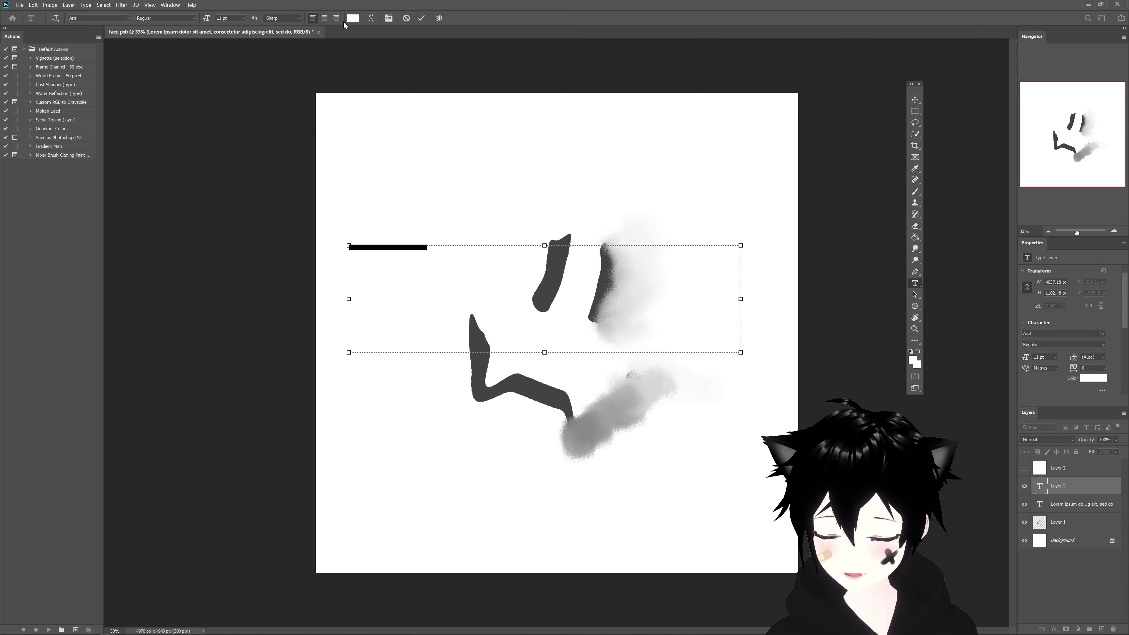
Type 'dgsgsdgsdggsdgsd' in black at 60 pt and move it to the canvas top-left
click(352, 18)
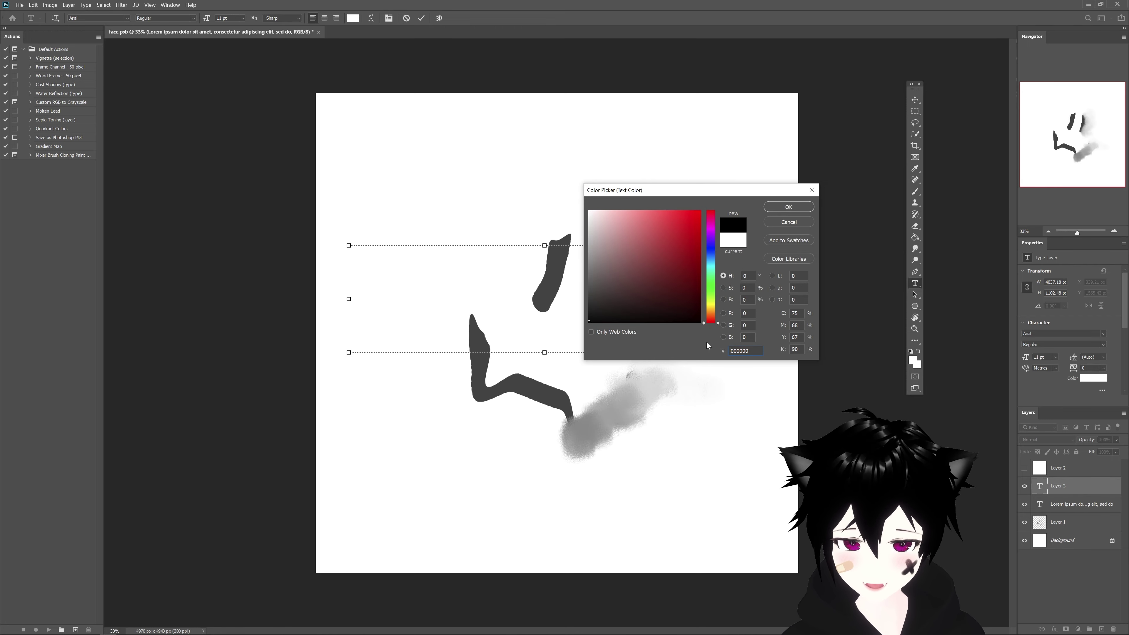
click(768, 206)
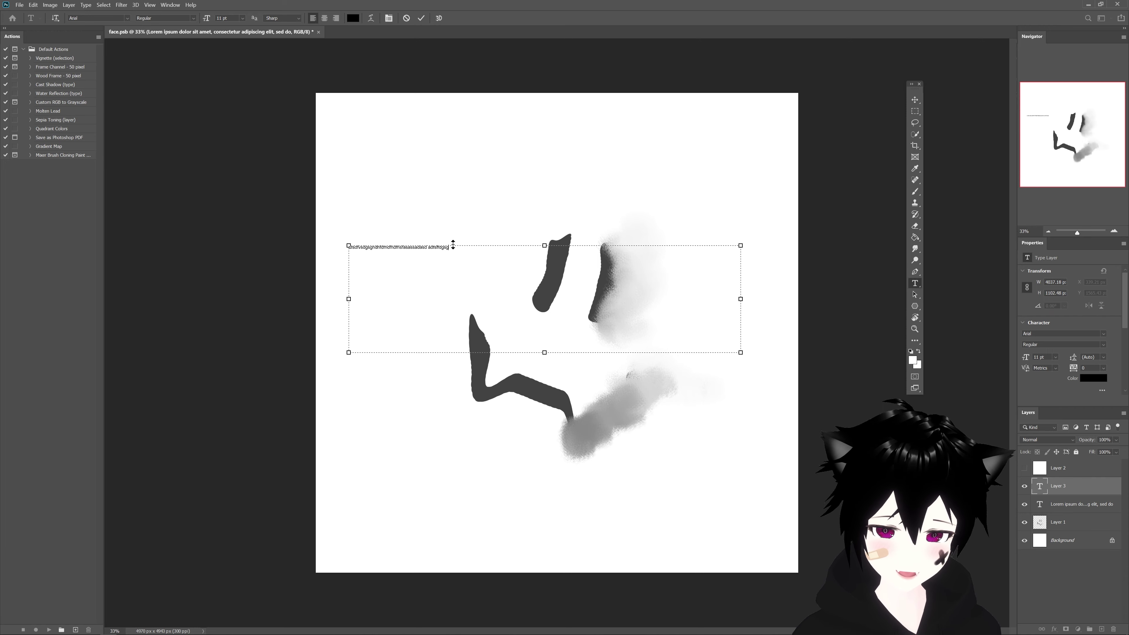
text(dgsgsdgsdggsdgsd)
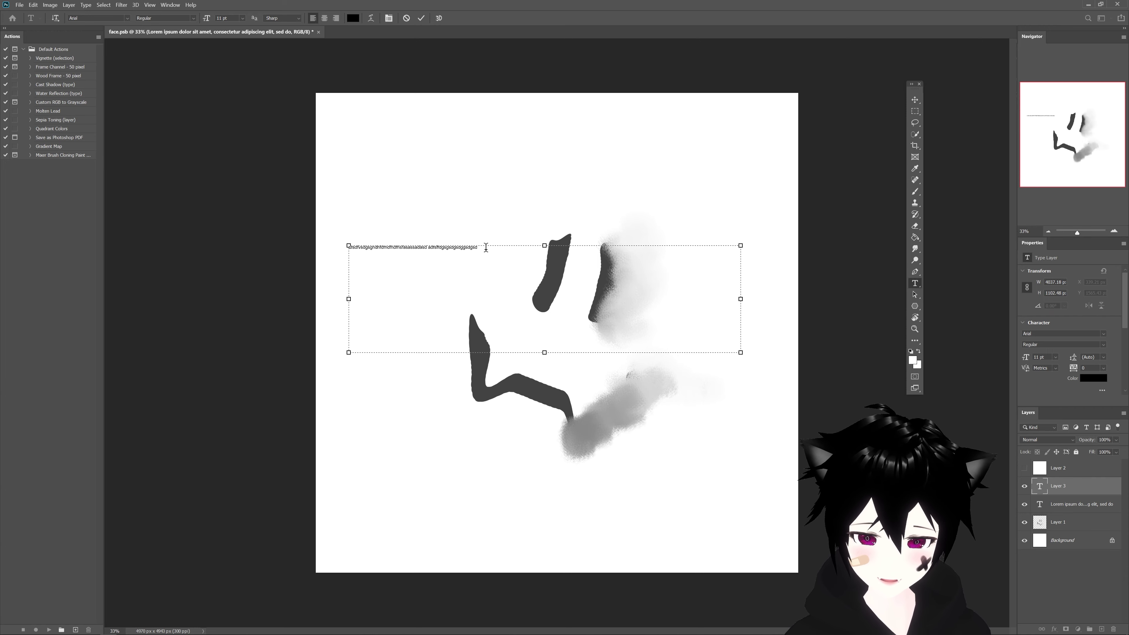
drag(310, 235, 232, 232)
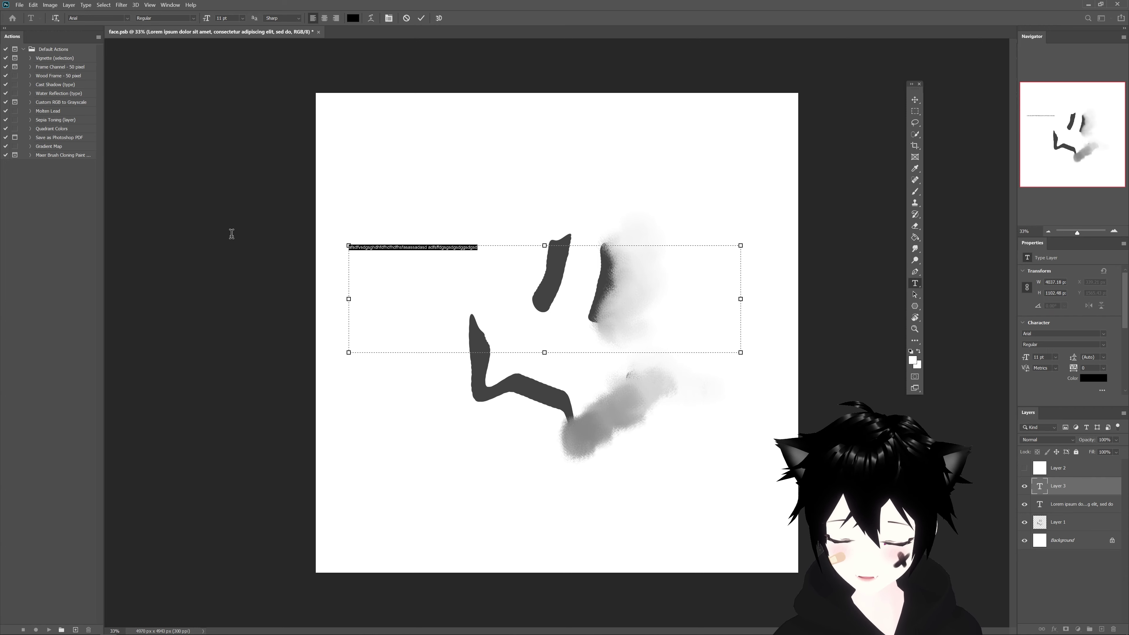
click(242, 18)
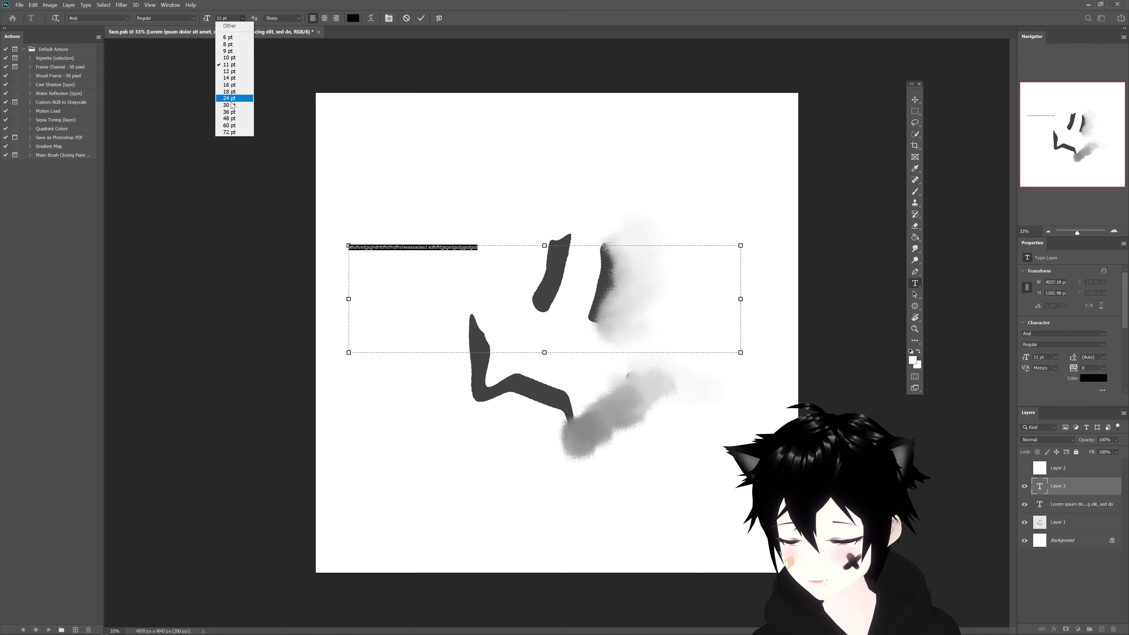
click(232, 126)
click(584, 284)
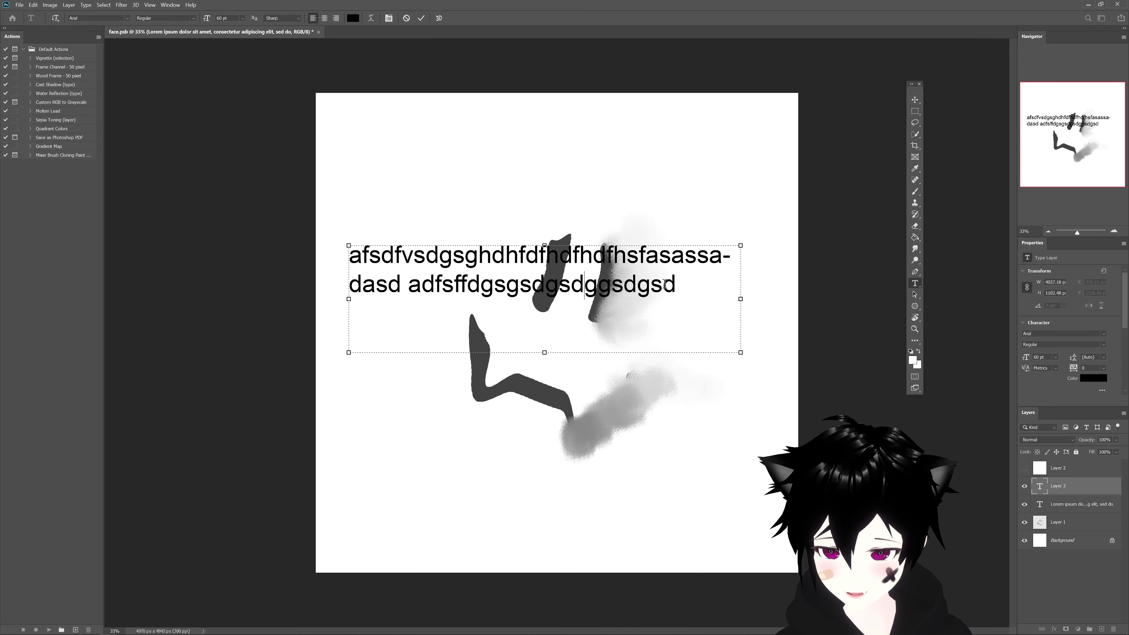
mouse_move(586, 255)
mouse_down()
mouse_move(558, 126)
mouse_move(570, 76)
mouse_up()
key(ctrl+Return)
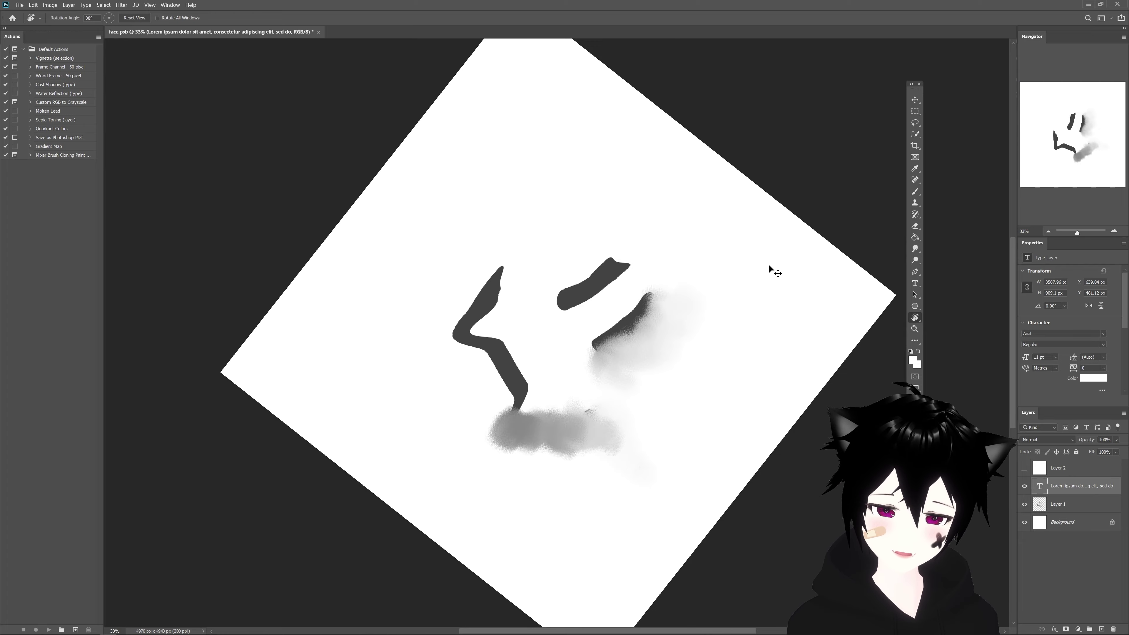
Rotate the canvas view, then return to the Brush tool
mouse_move(706, 273)
mouse_down()
mouse_move(521, 210)
mouse_move(441, 156)
mouse_move(713, 197)
mouse_move(721, 184)
mouse_move(371, 189)
mouse_move(553, 187)
mouse_up()
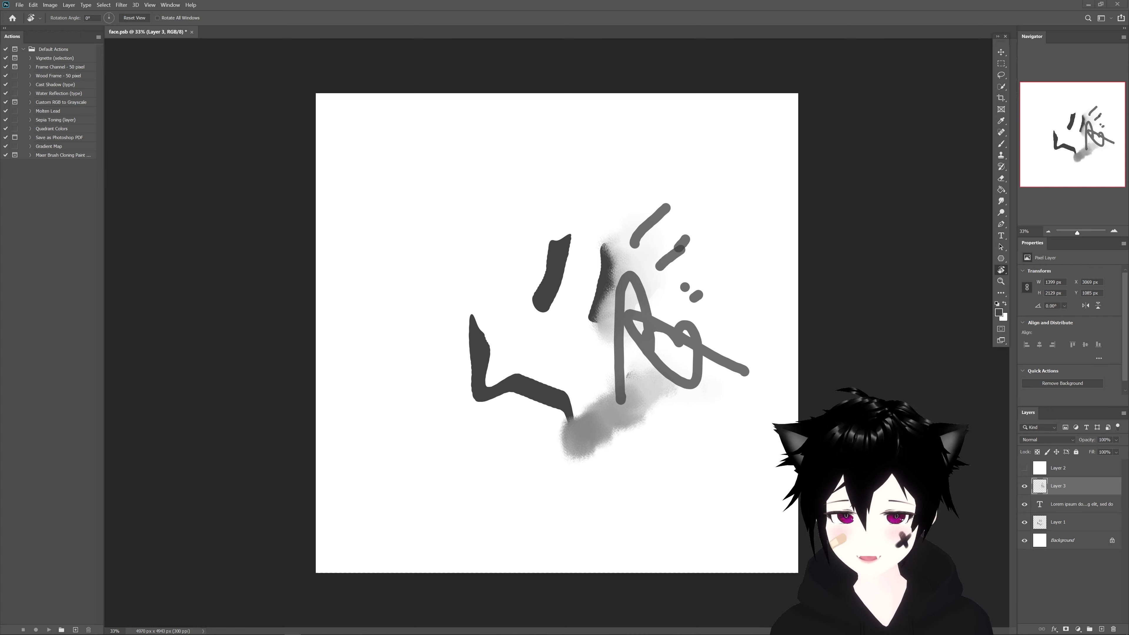
click(1003, 147)
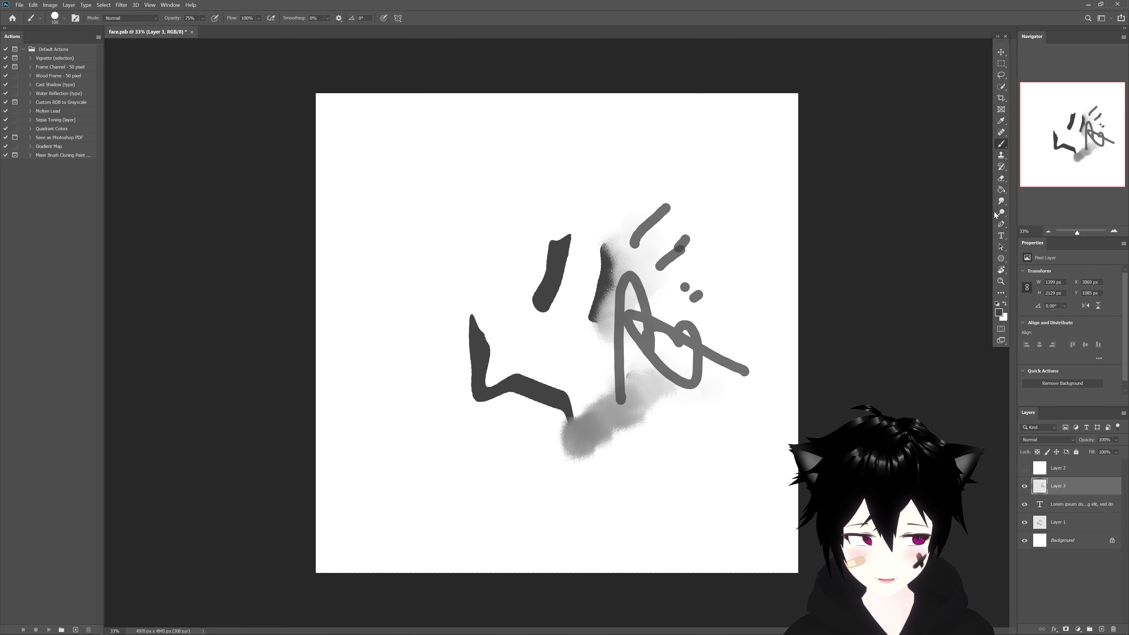
Paint test strokes with a 174 px brush, then undo them all
click(998, 313)
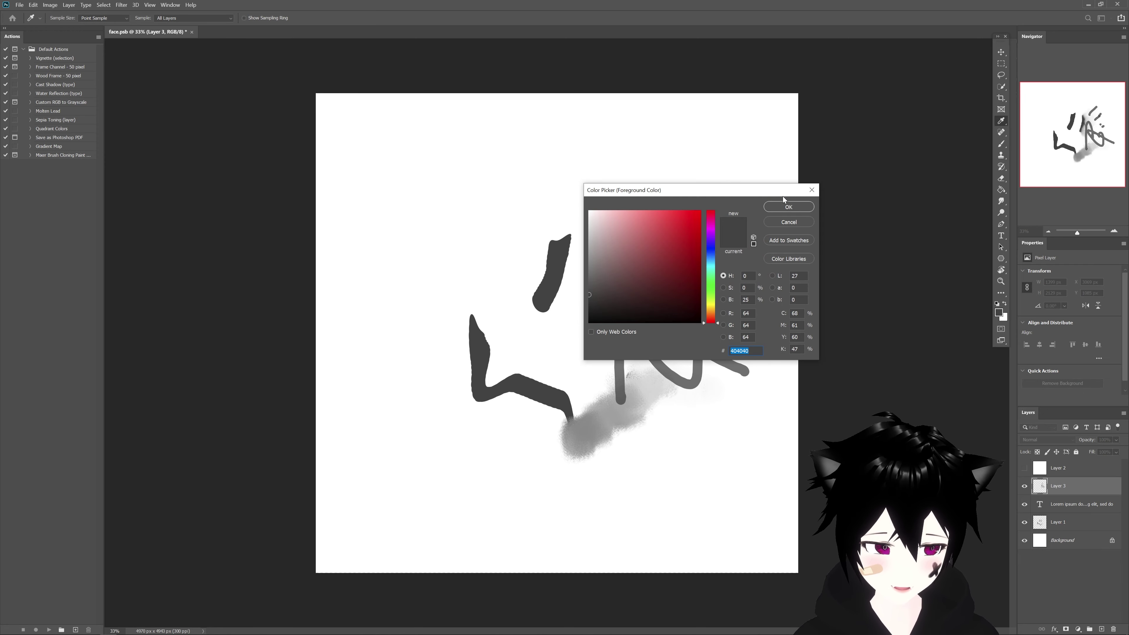
click(770, 207)
right_click(532, 154)
click(615, 174)
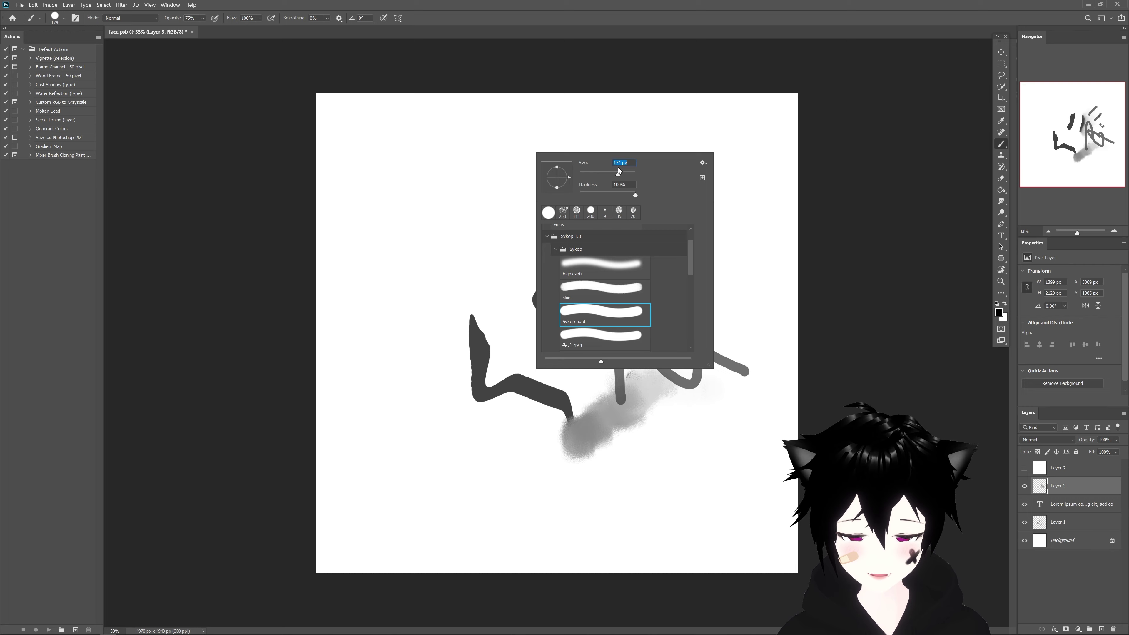
drag(623, 111, 595, 192)
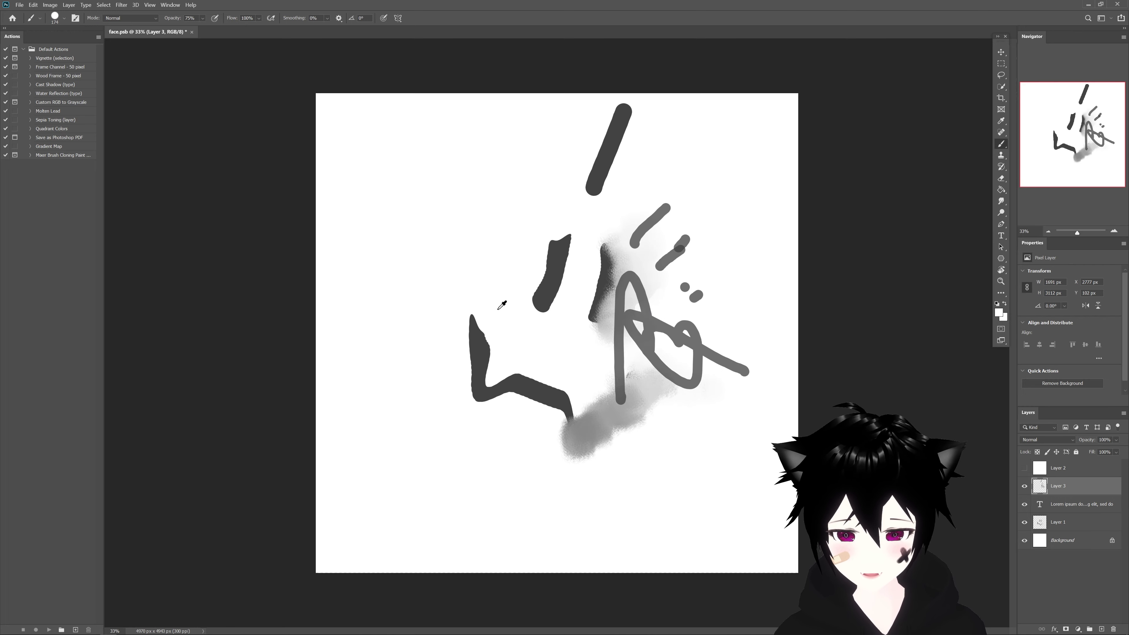
drag(472, 318, 564, 390)
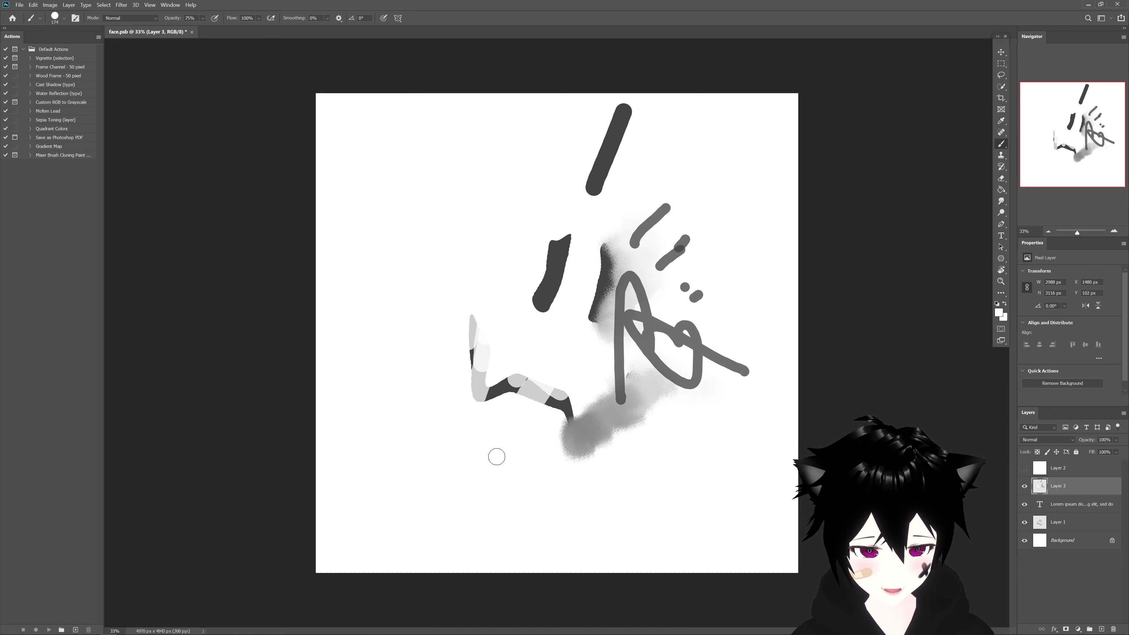
key(ctrl+z)
key(ctrl+z)
key(ctrl+z)
key(ctrl+z)
key(ctrl+z)
key(ctrl+z)
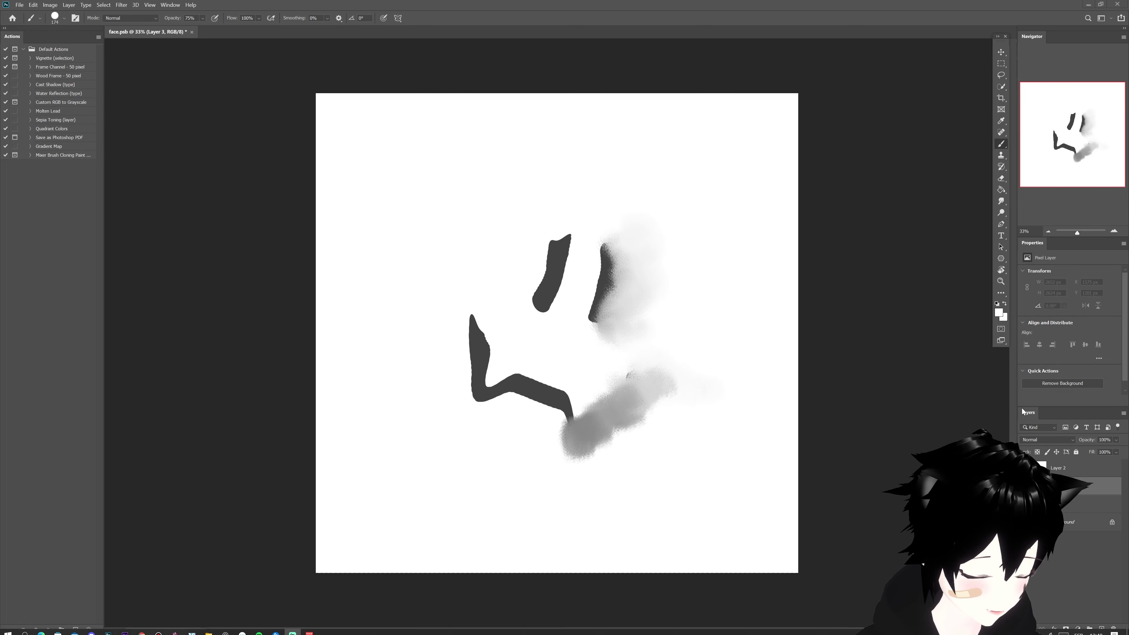
Float and enlarge the Layers panel, delete Layer 4, and move the panel off the face
drag(1023, 411, 468, 178)
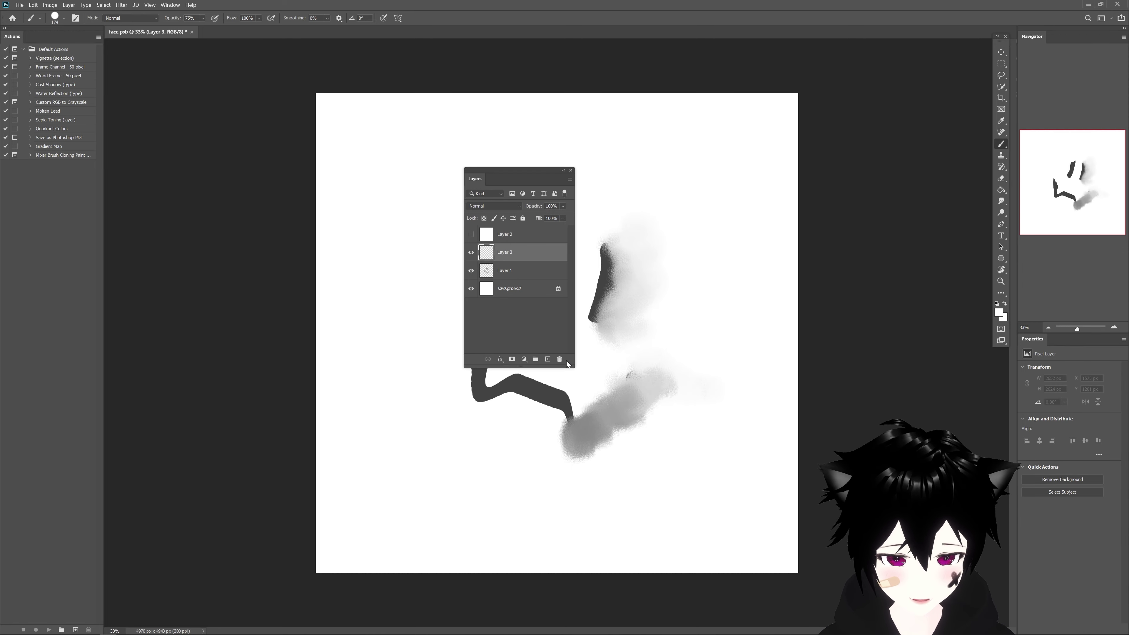
drag(572, 367, 673, 391)
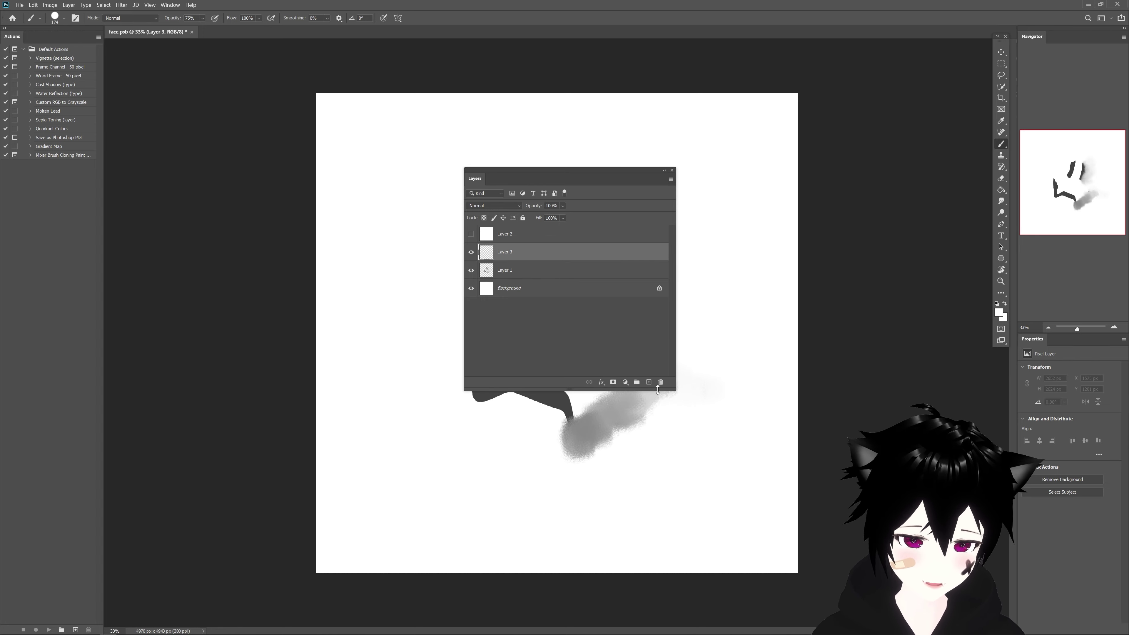
click(625, 382)
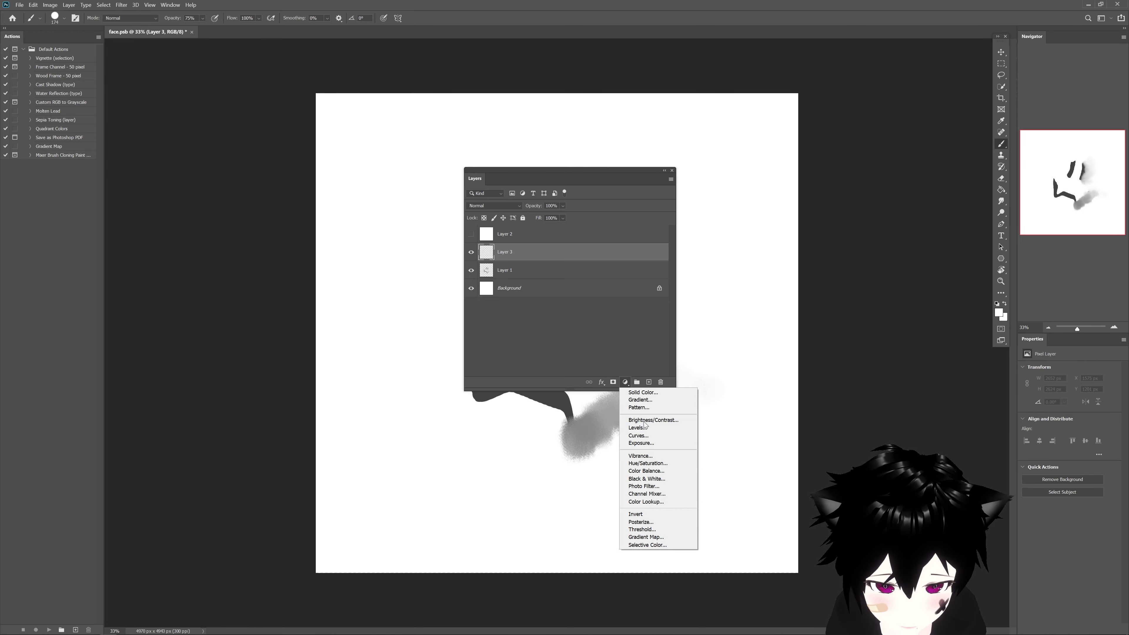
click(651, 383)
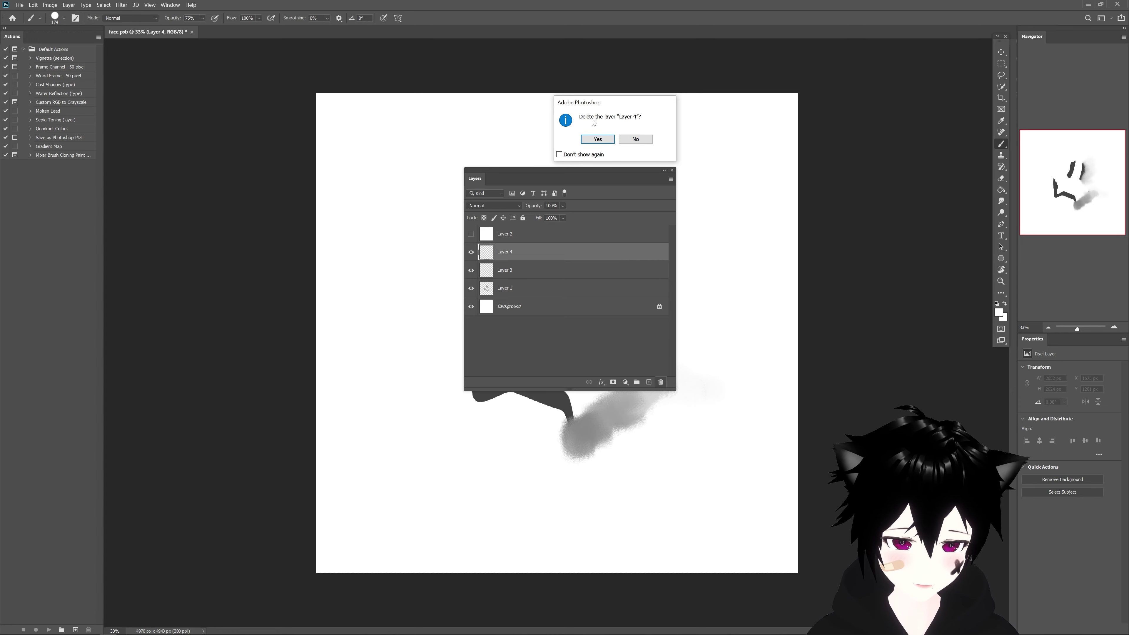
click(598, 140)
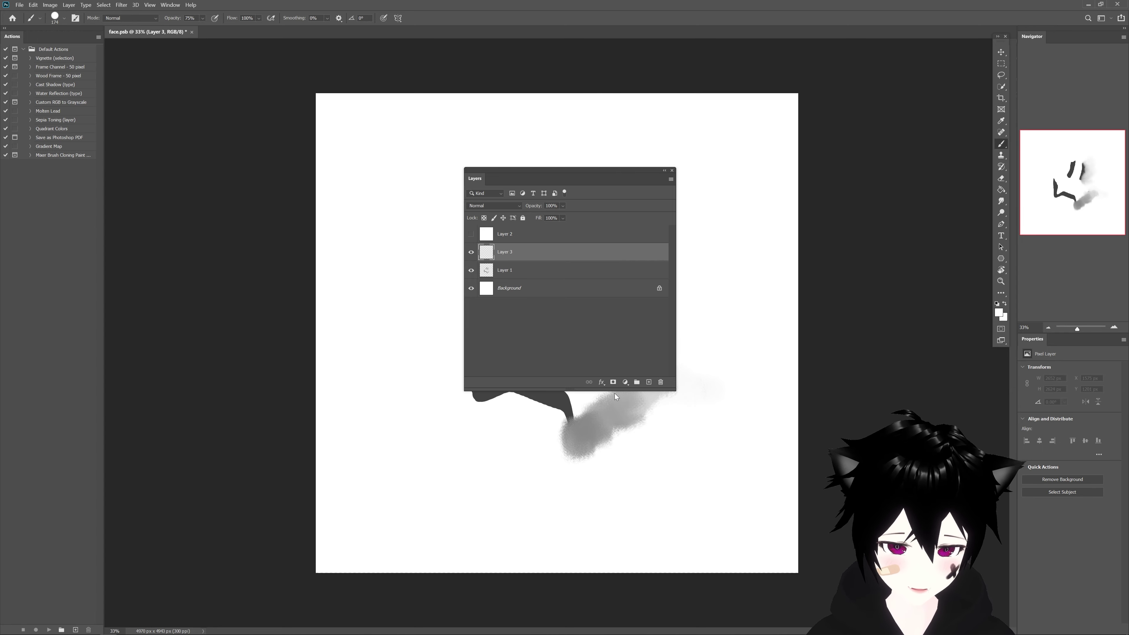
drag(613, 173, 881, 126)
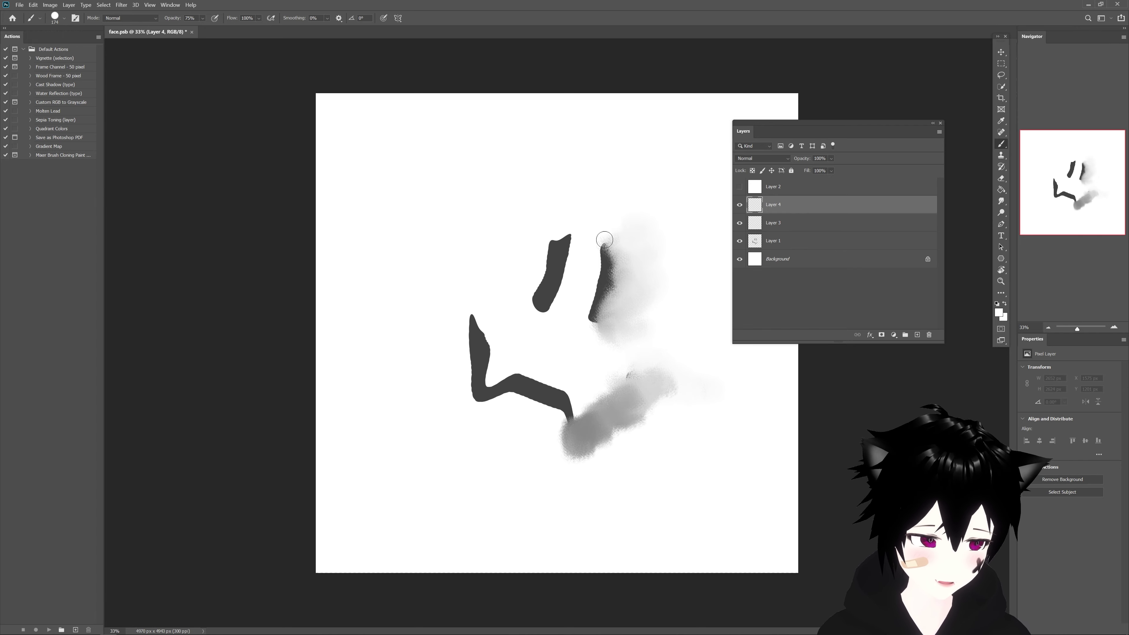
Set the brush size to 385 and choose red as the foreground colour
right_click(524, 212)
key(Escape)
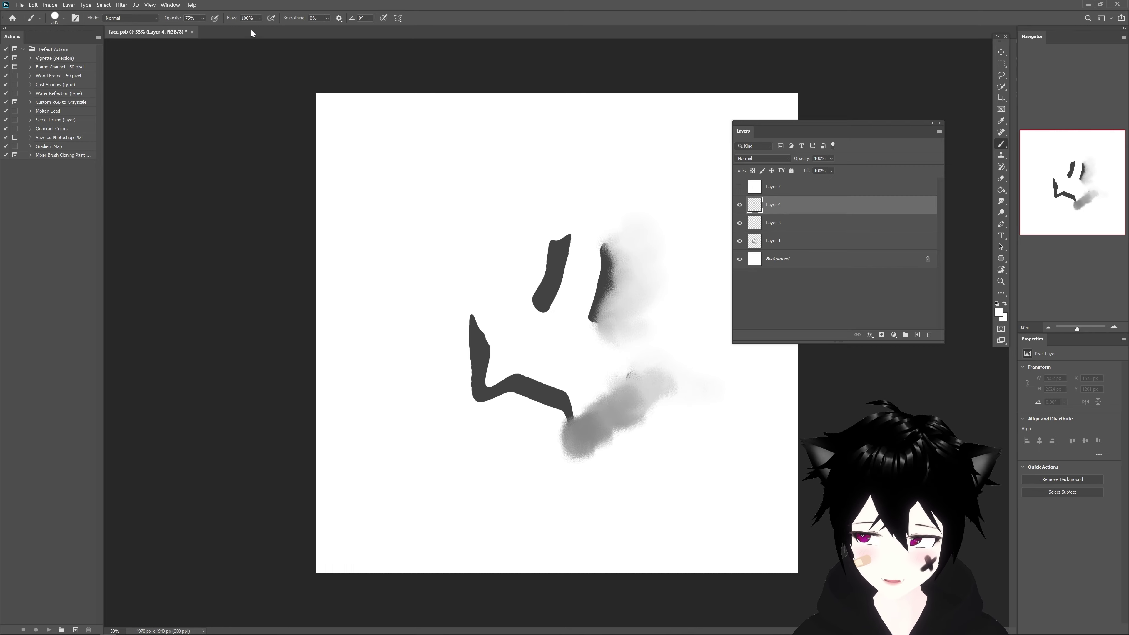
key(i)
click(999, 312)
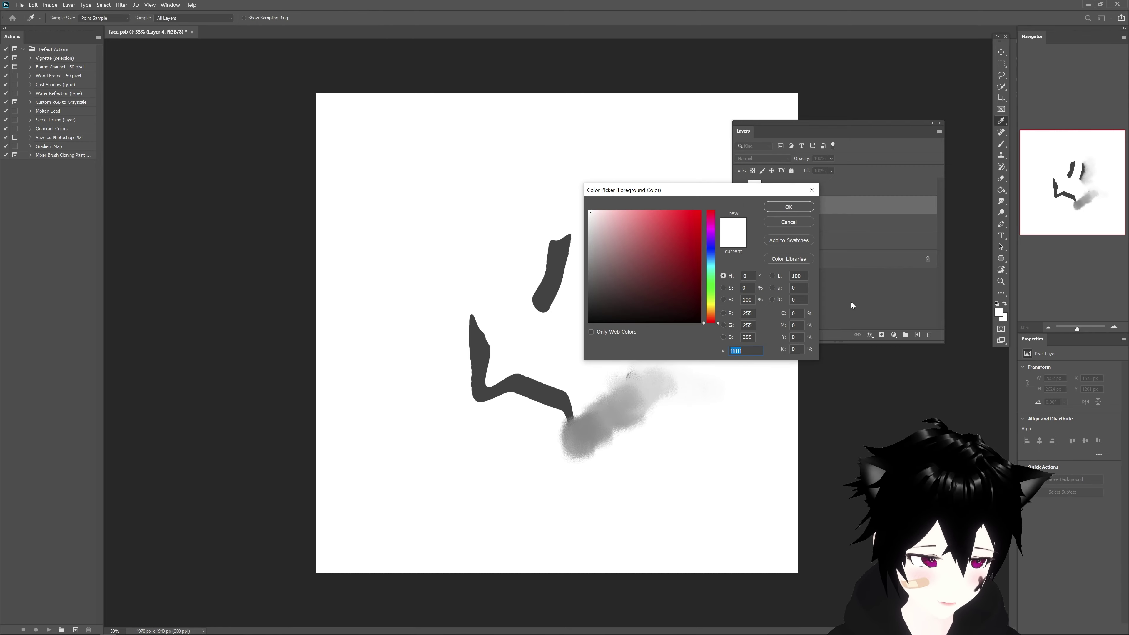
click(774, 205)
Paint a large red zigzag across the face on Layer 4 and preview Hard Mix blending
key(b)
drag(429, 244, 715, 520)
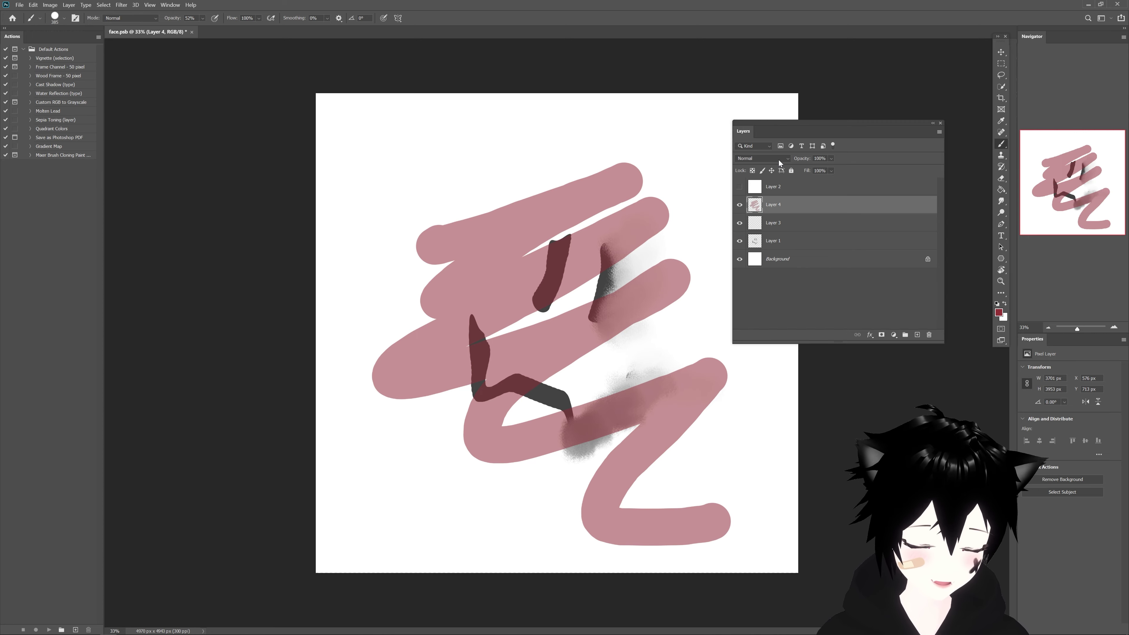
click(764, 159)
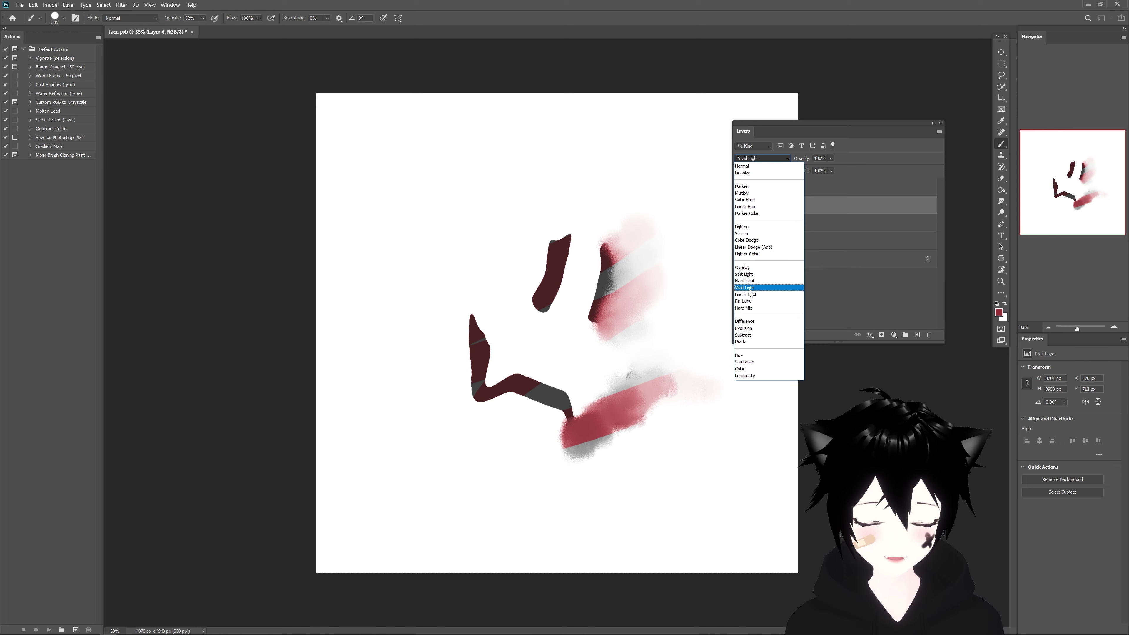
Keep Layer 4 in Hard Mix after comparing it with Overlay, lock its transparent pixels, and select Layer 1
click(748, 309)
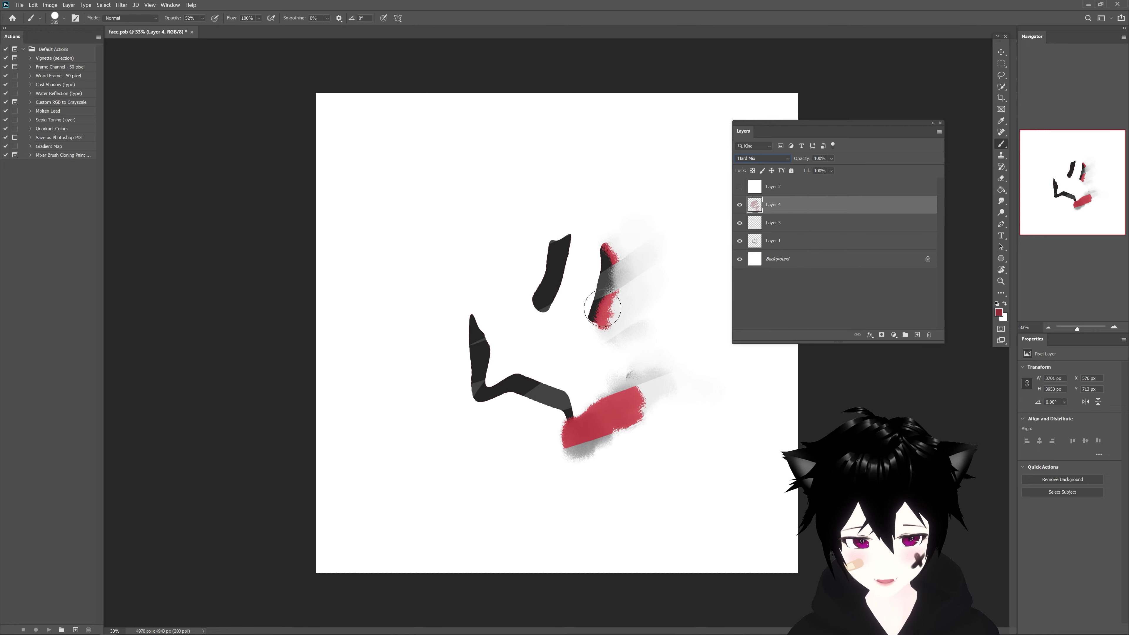
click(762, 158)
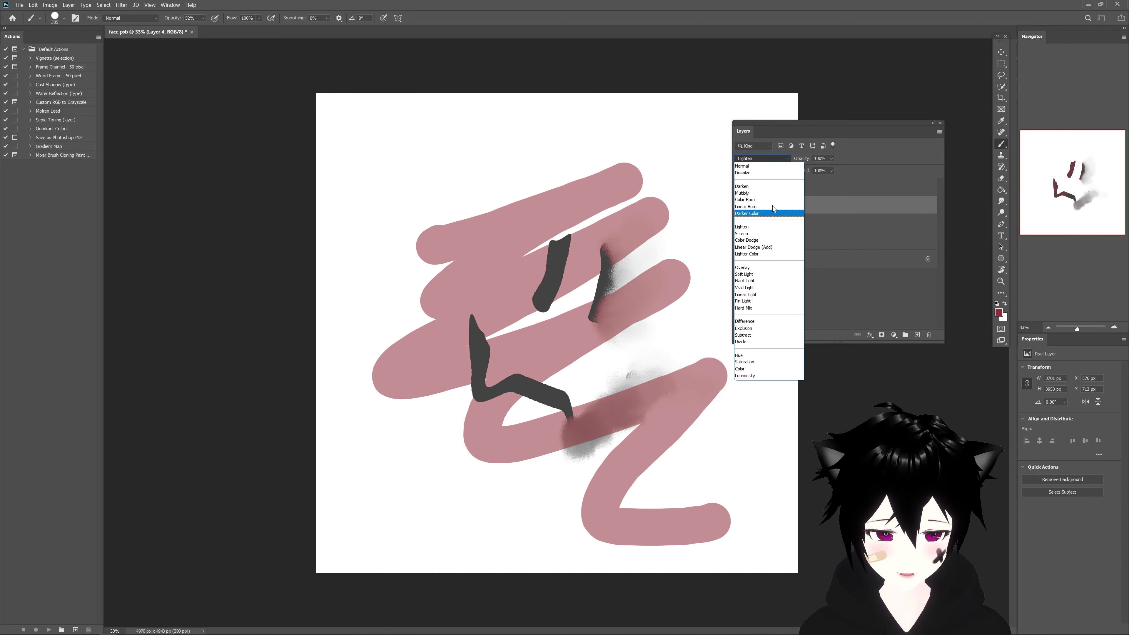
click(753, 163)
click(758, 158)
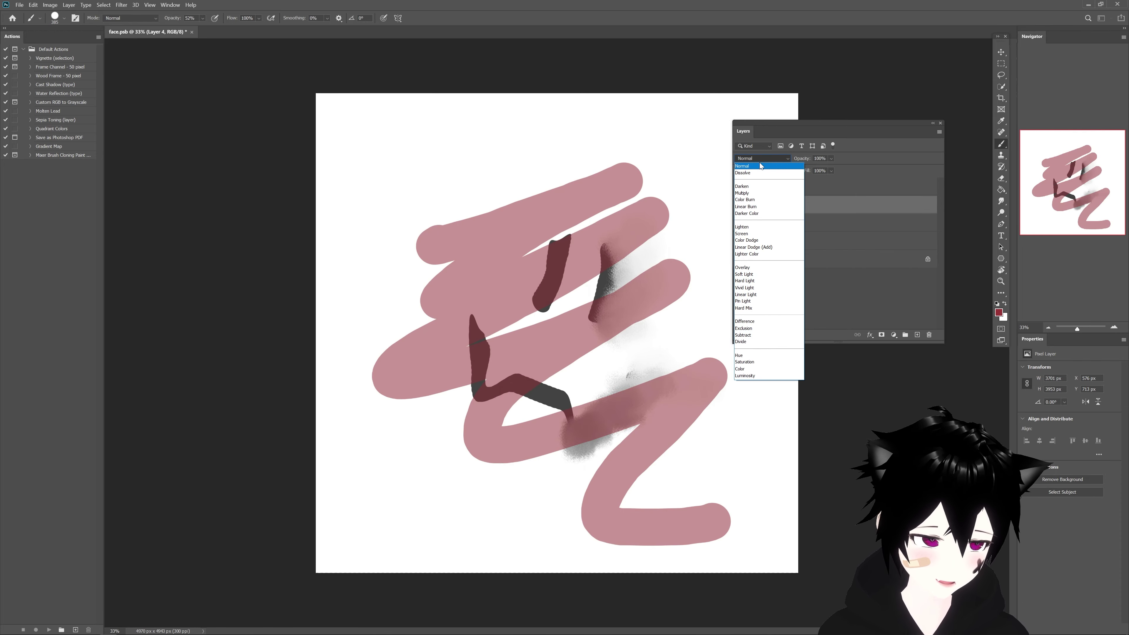
click(761, 155)
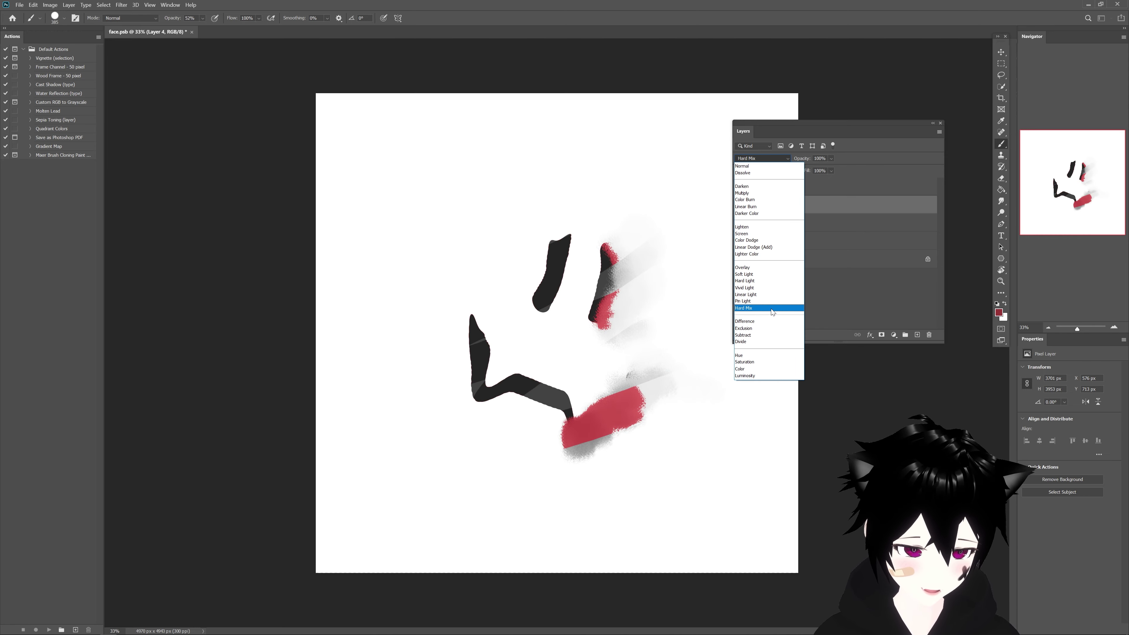
click(772, 311)
click(752, 170)
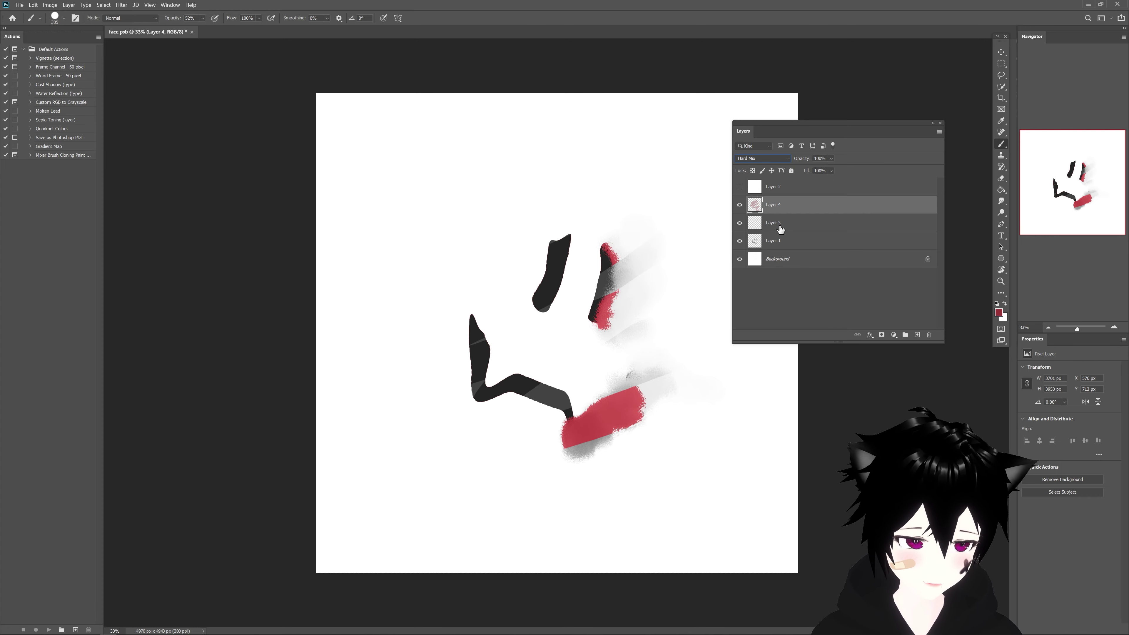
click(777, 240)
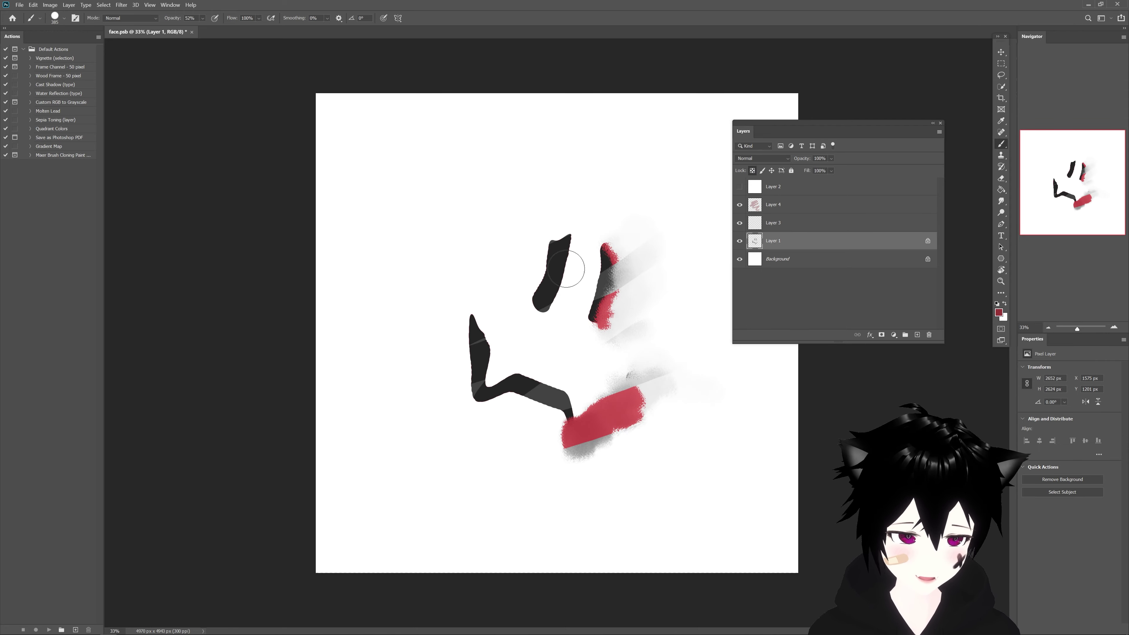
Paint dark blue over the face strokes on Layer 1
click(999, 313)
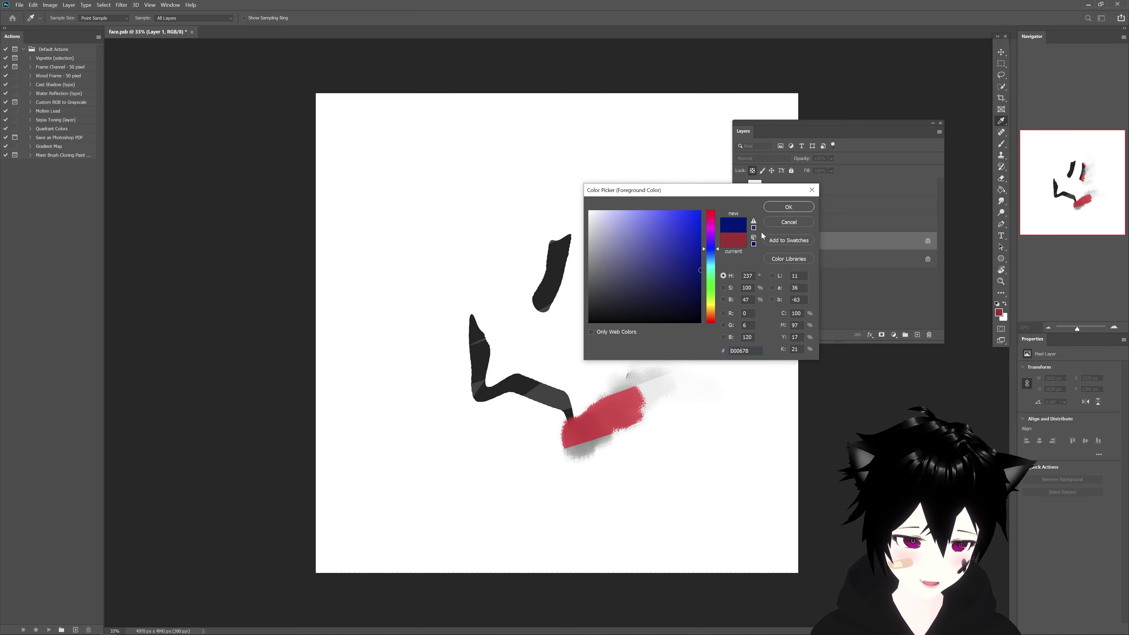
click(785, 212)
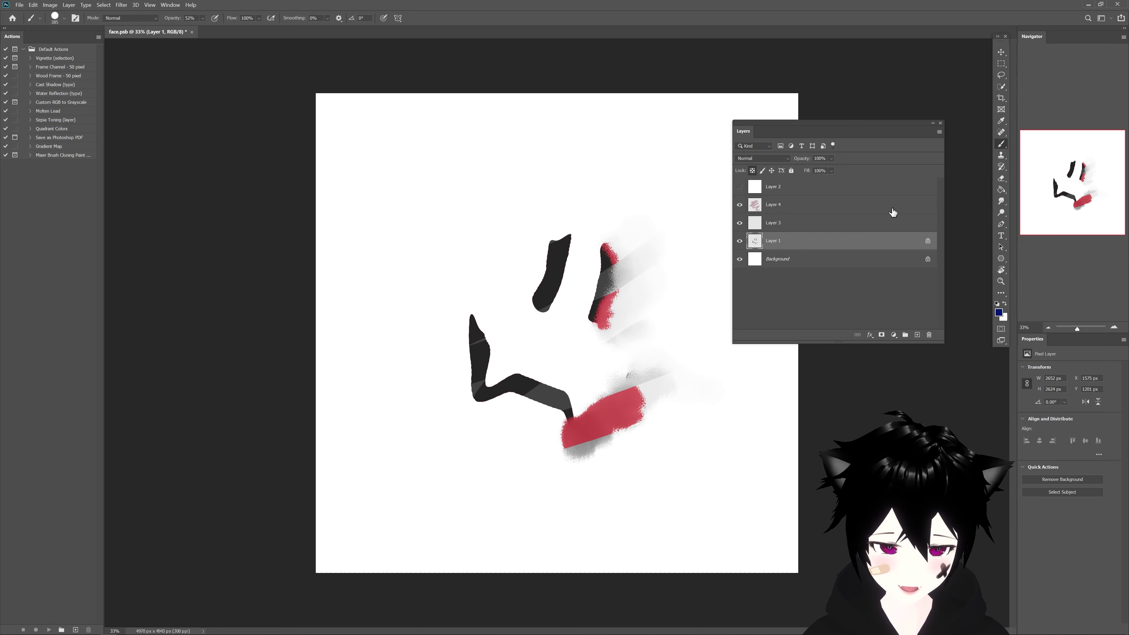
click(999, 313)
click(789, 207)
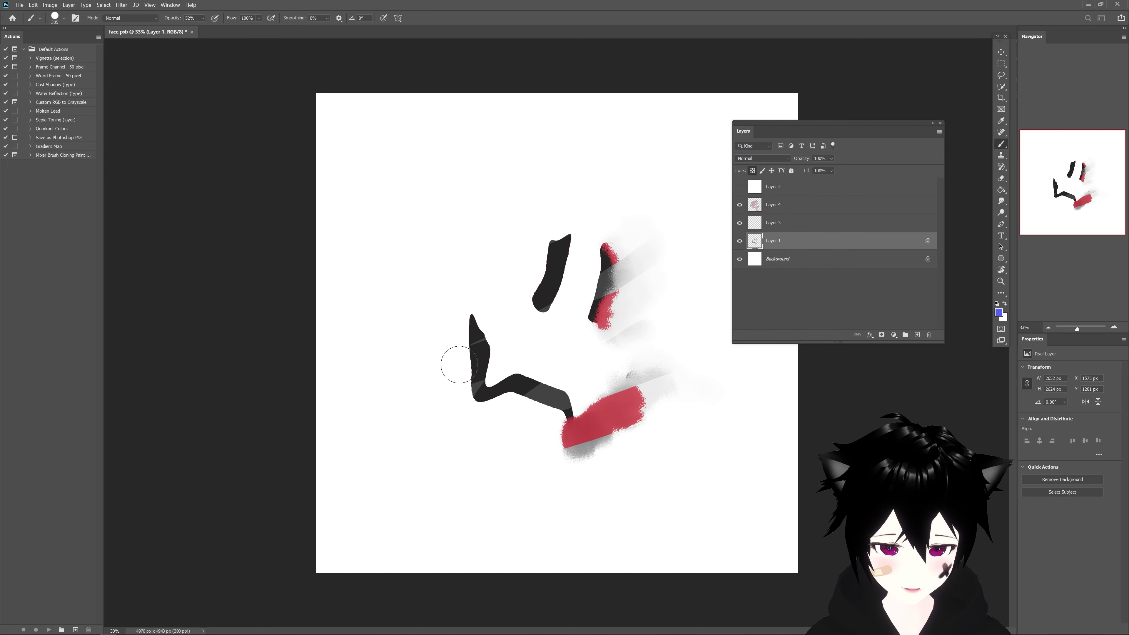
mouse_move(454, 365)
mouse_down()
mouse_move(560, 285)
mouse_move(622, 400)
mouse_up()
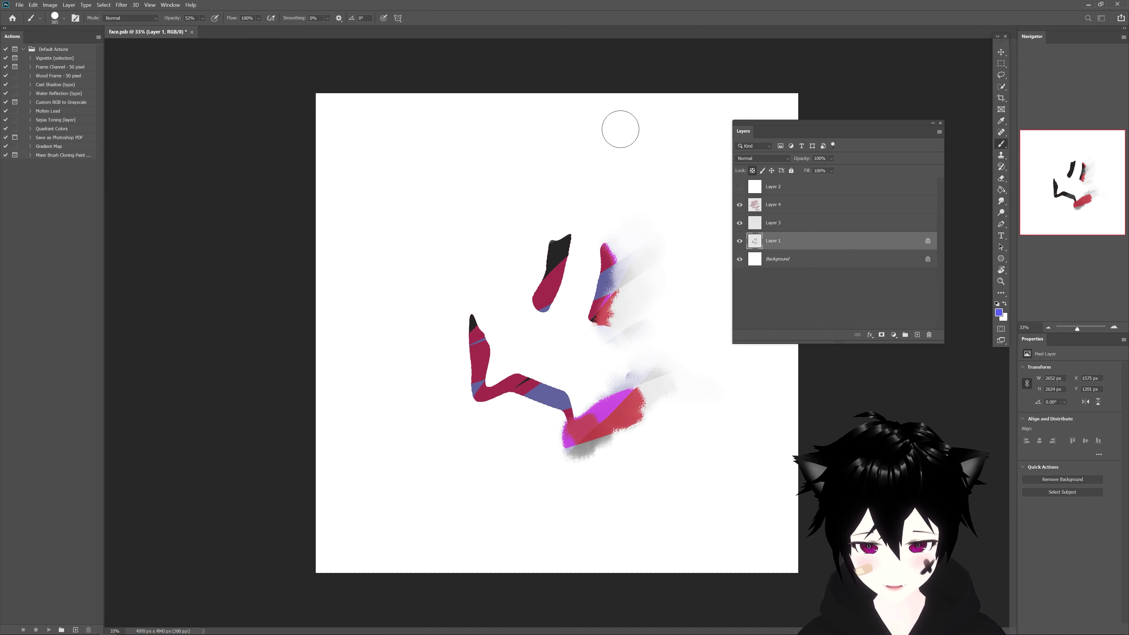
Hide Layer 4's red overlay and paint lighter blue over Layer 1's face strokes
key(alt+bracketright)
key(alt+bracketright)
key(ctrl+comma)
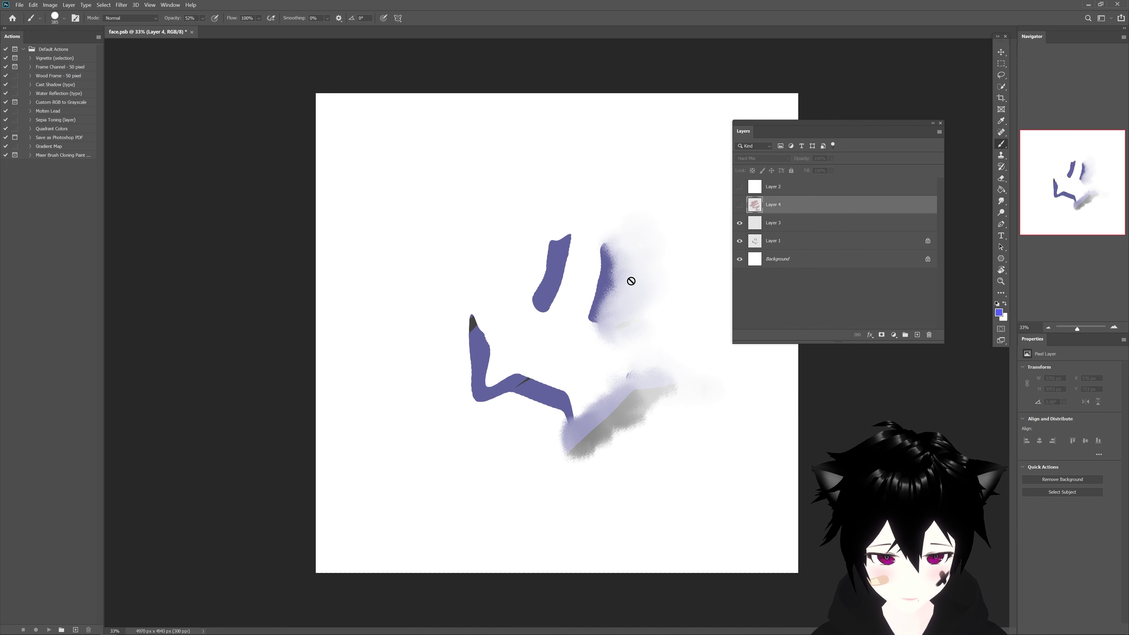
click(796, 244)
drag(478, 329, 646, 203)
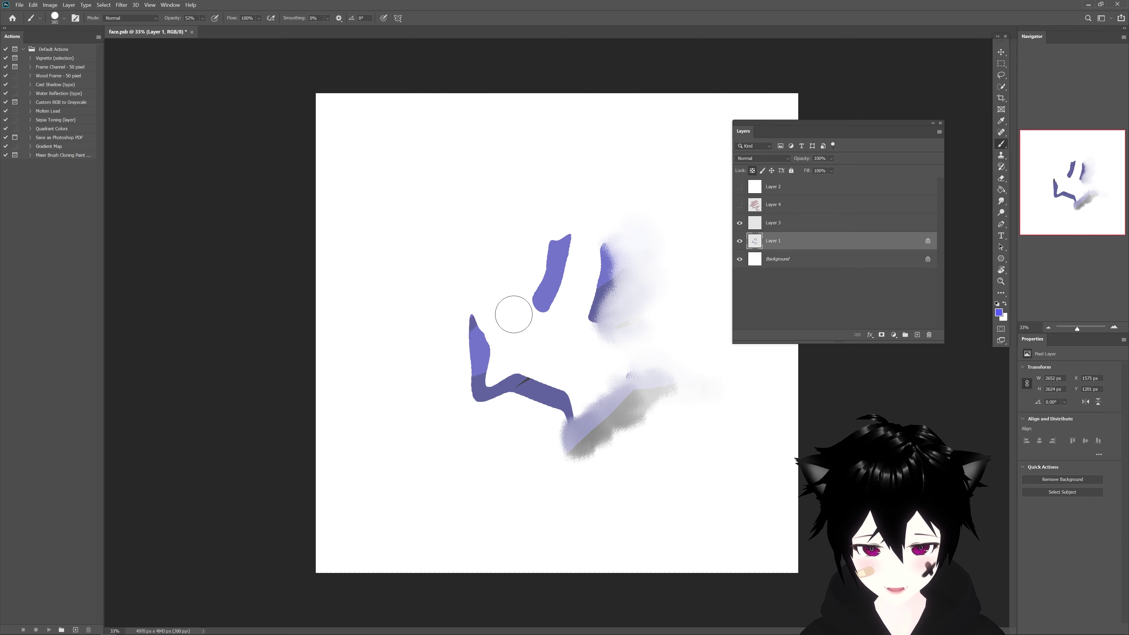
Lock Layer 1's transparent pixels and repaint the lower-left mouth stroke red
click(998, 312)
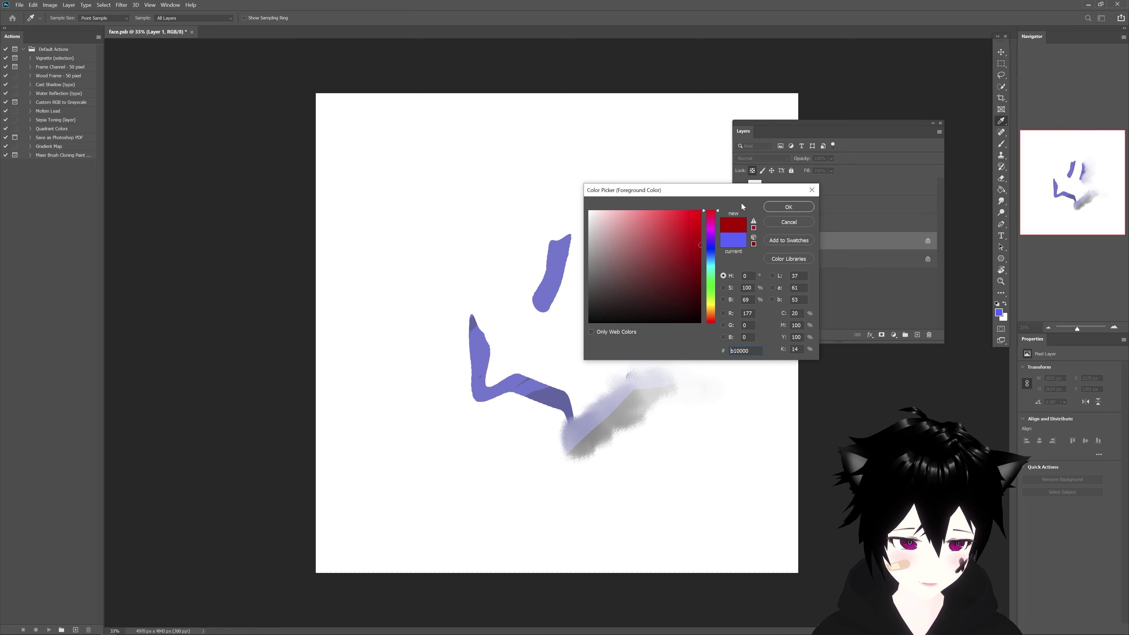
click(788, 207)
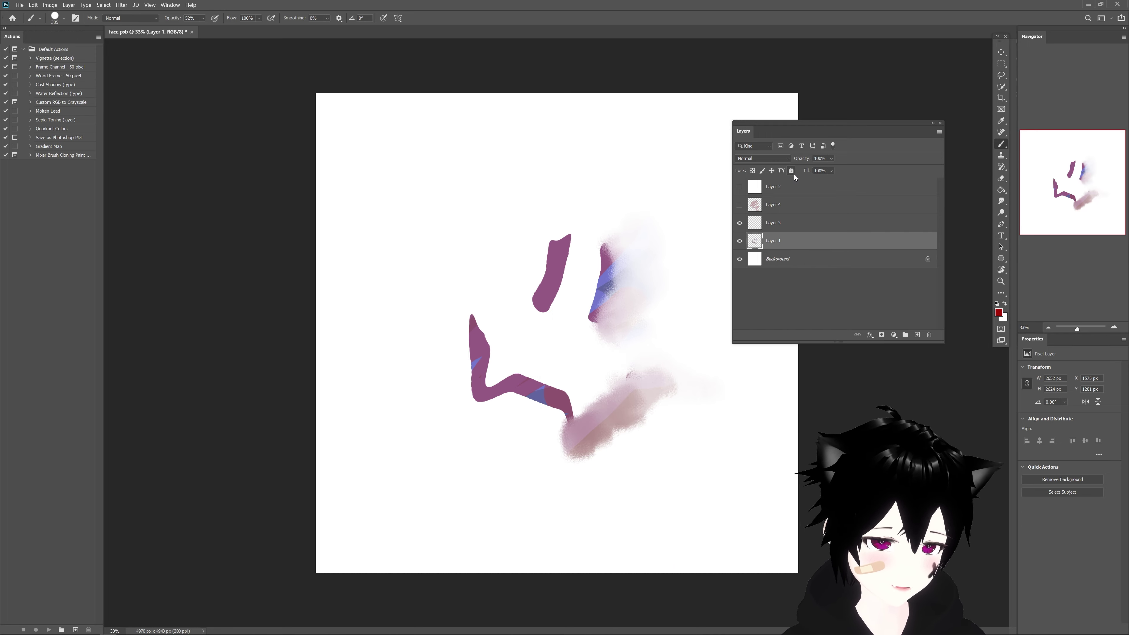
click(752, 171)
drag(500, 389, 480, 342)
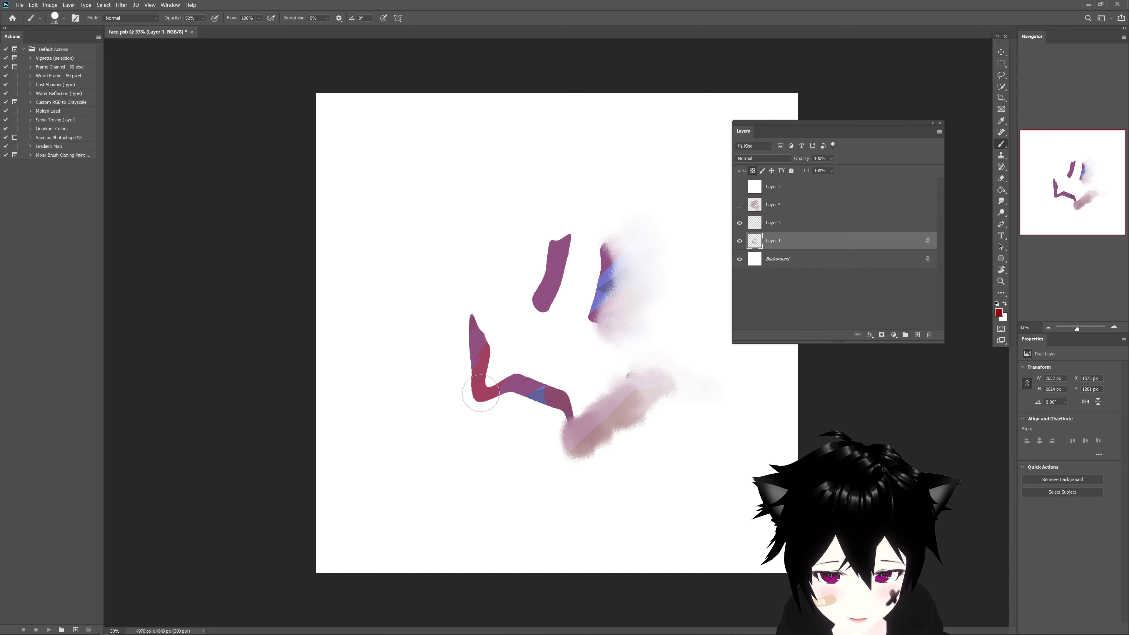
Choose a grey painting colour and create new Layer 5
click(998, 313)
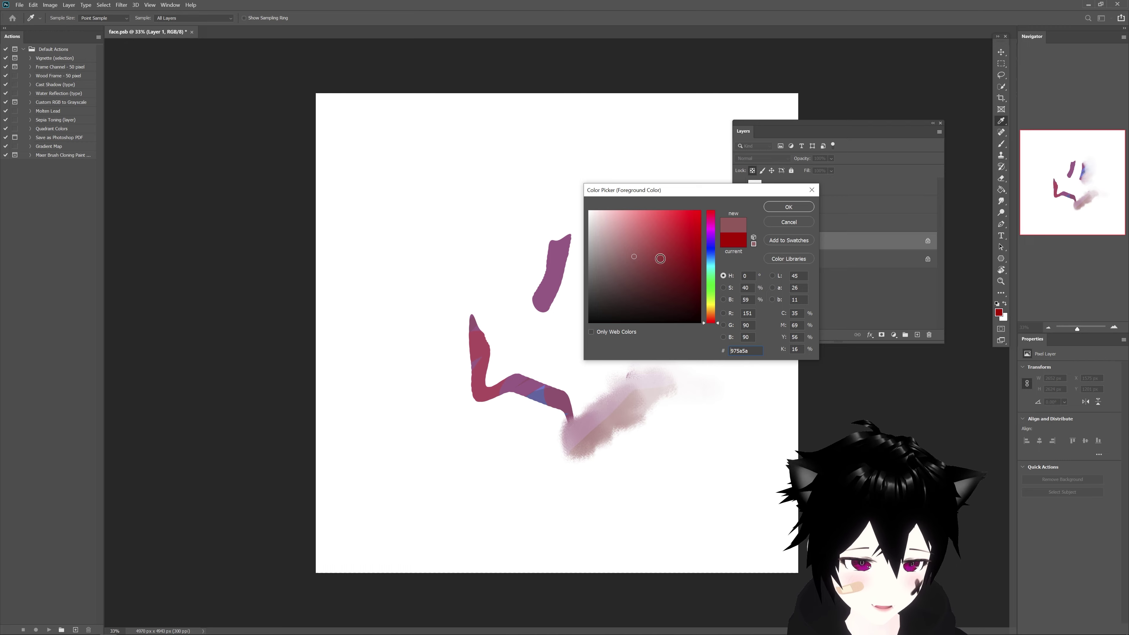
click(789, 206)
click(917, 335)
Paint a grey J-shaped doodle at the top-left on Layer 5 and lock its transparent pixels
drag(365, 138, 372, 190)
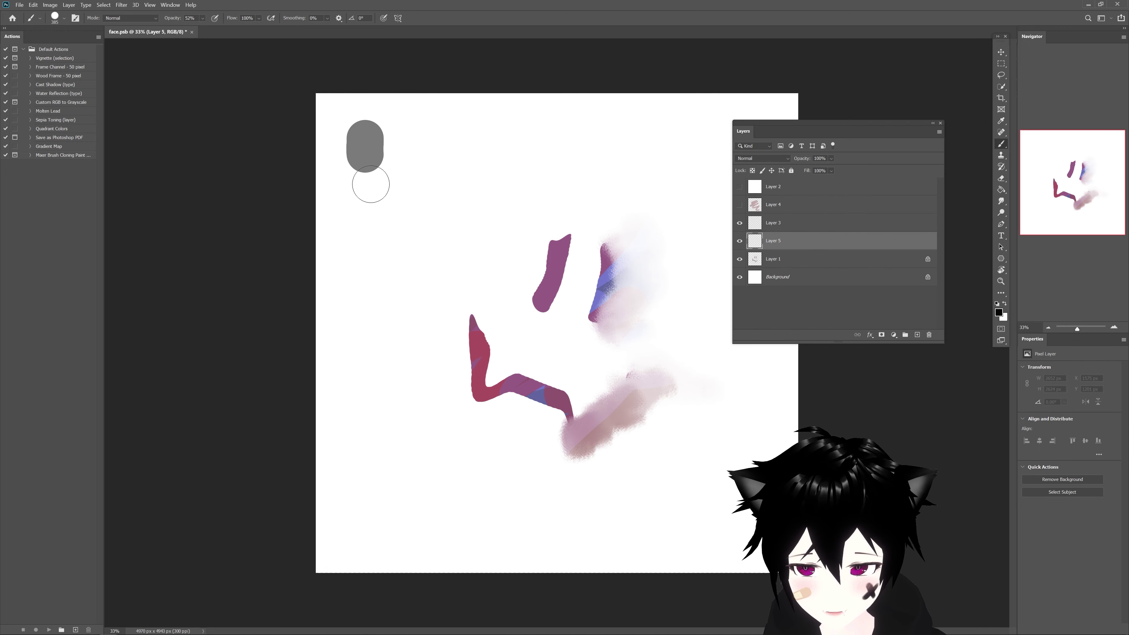
drag(398, 111, 415, 181)
drag(340, 245, 449, 184)
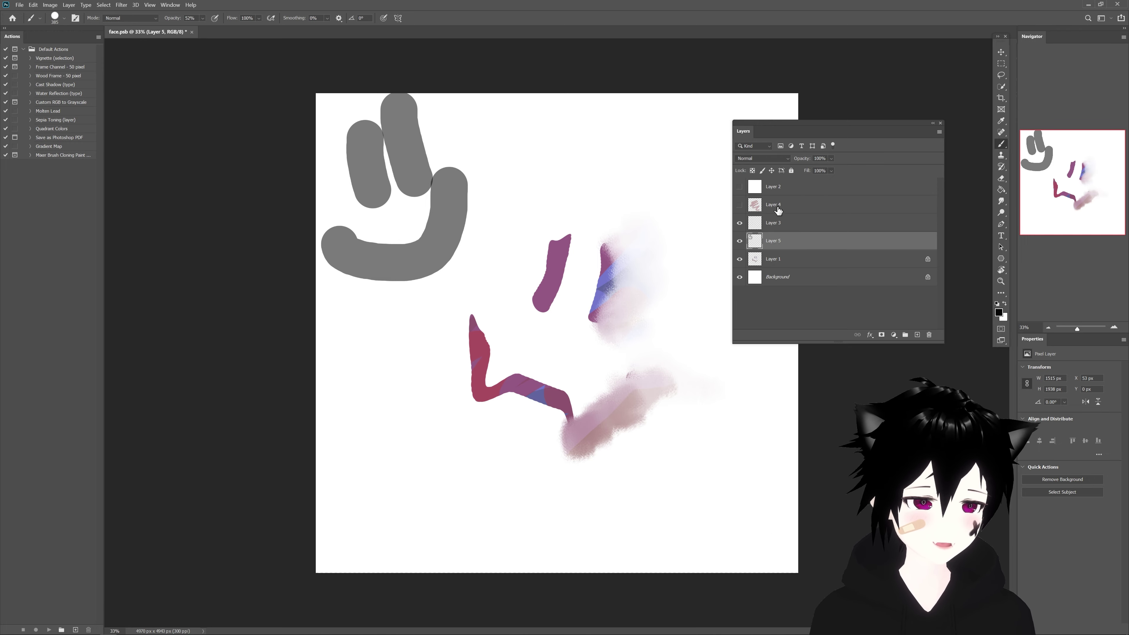
click(753, 170)
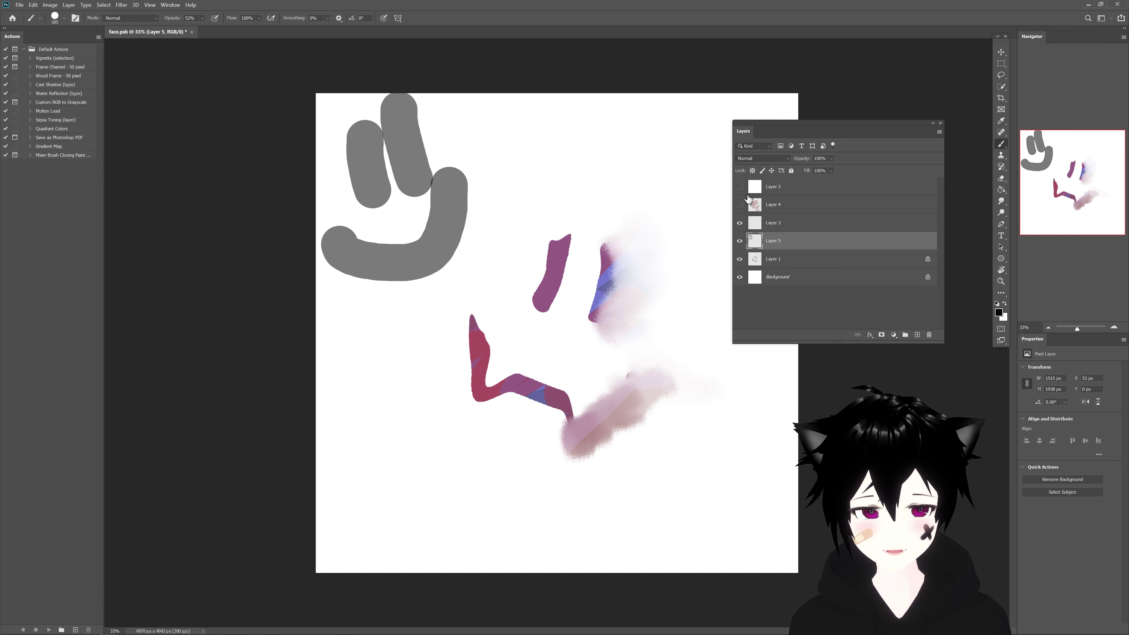
Choose a red colour and repaint the whole grey J shape dusty pink
click(999, 313)
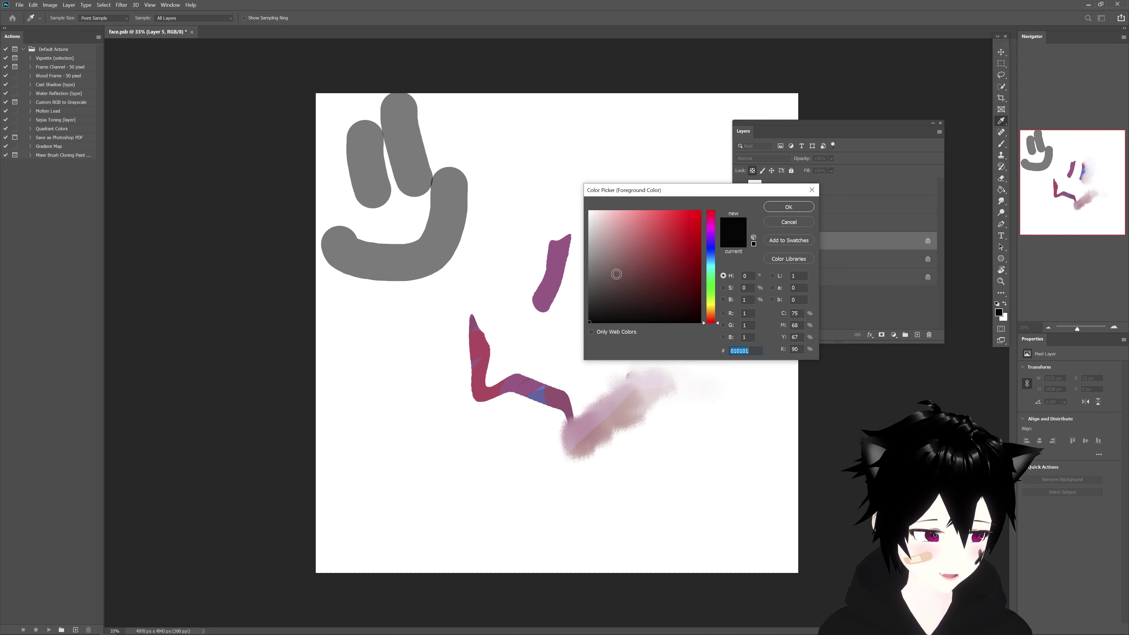
click(700, 246)
click(789, 207)
key(b)
drag(400, 107, 367, 303)
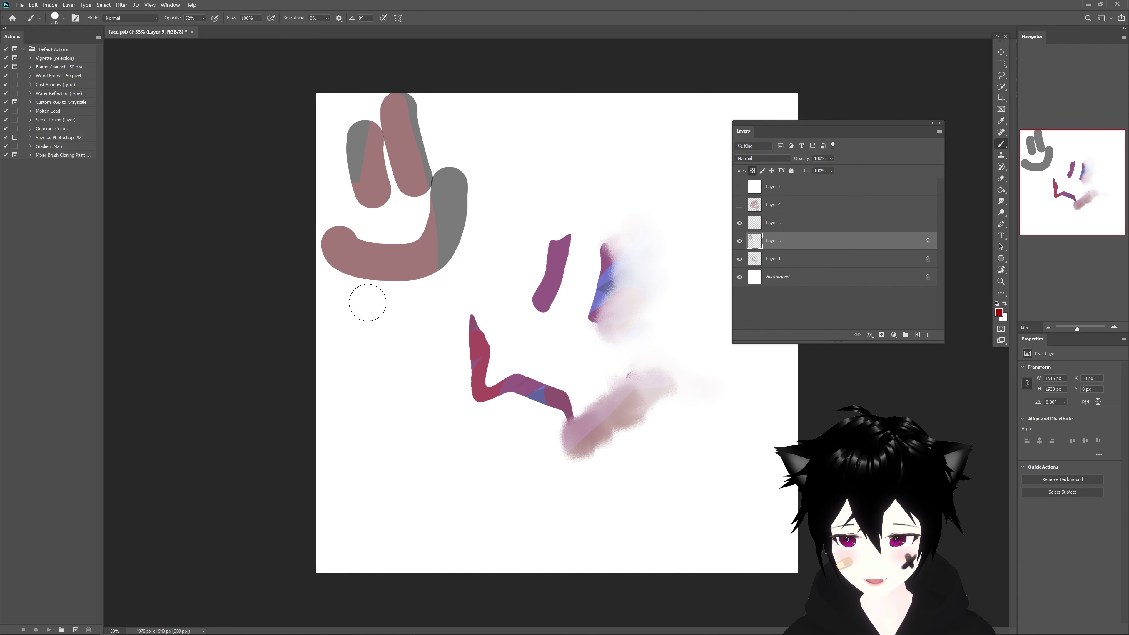
drag(411, 100, 447, 195)
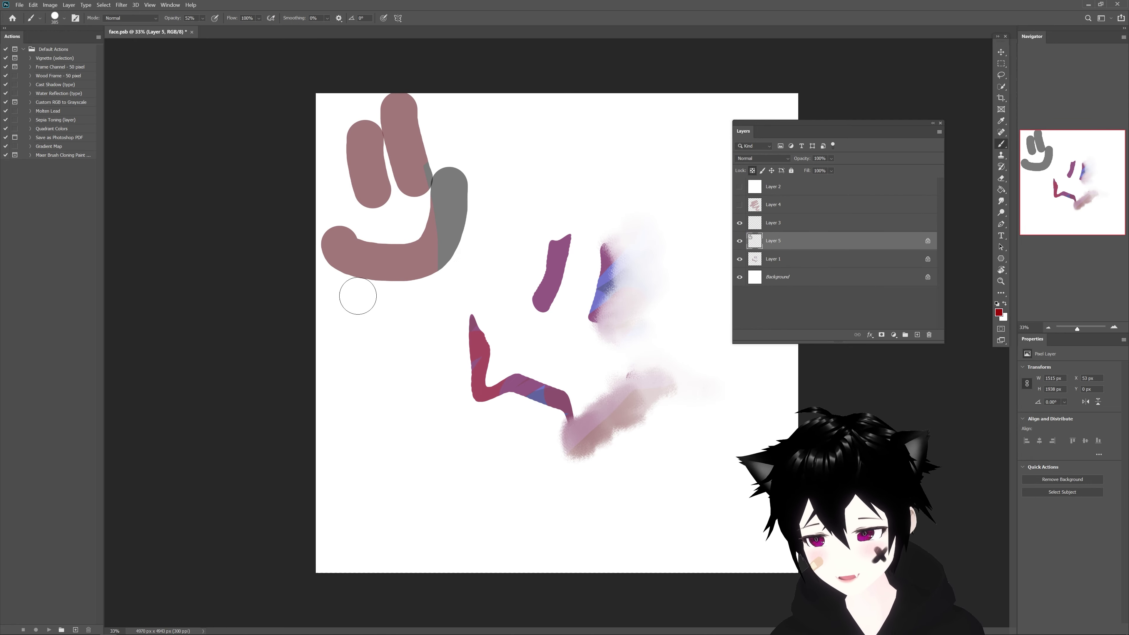
drag(449, 263, 447, 182)
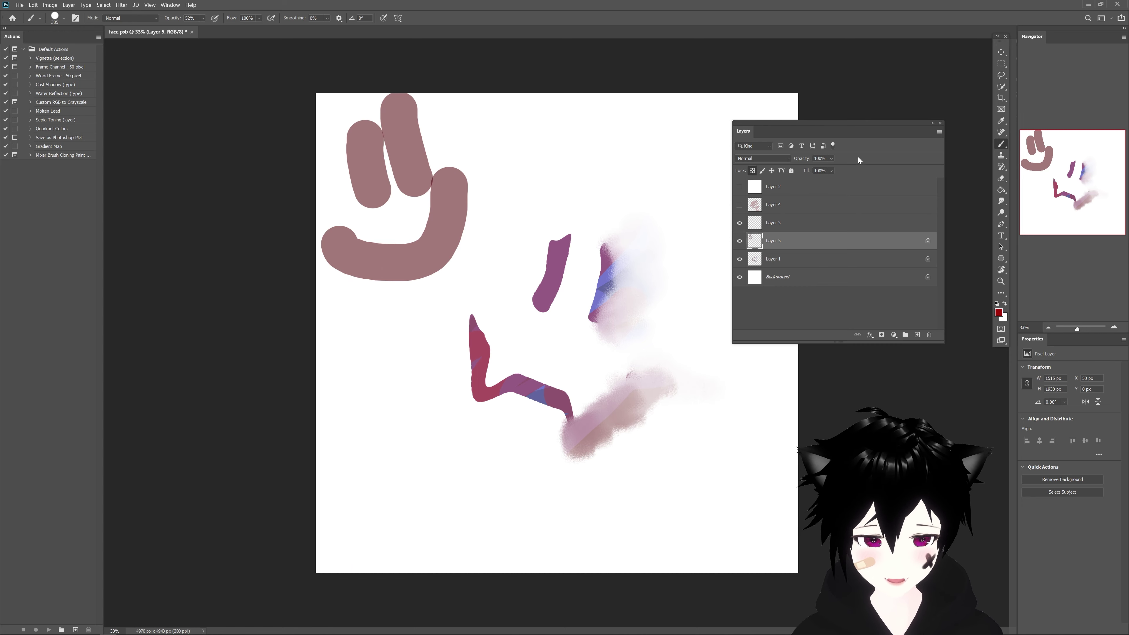